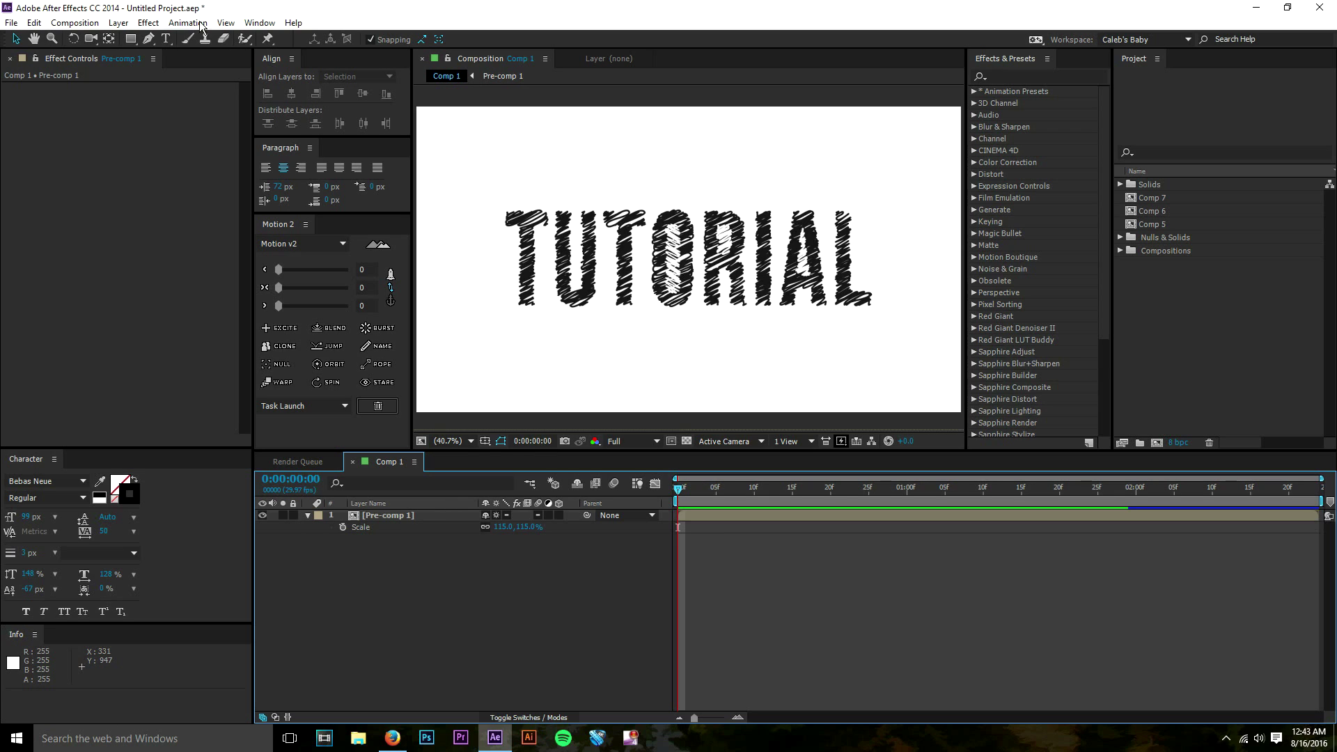
click(119, 23)
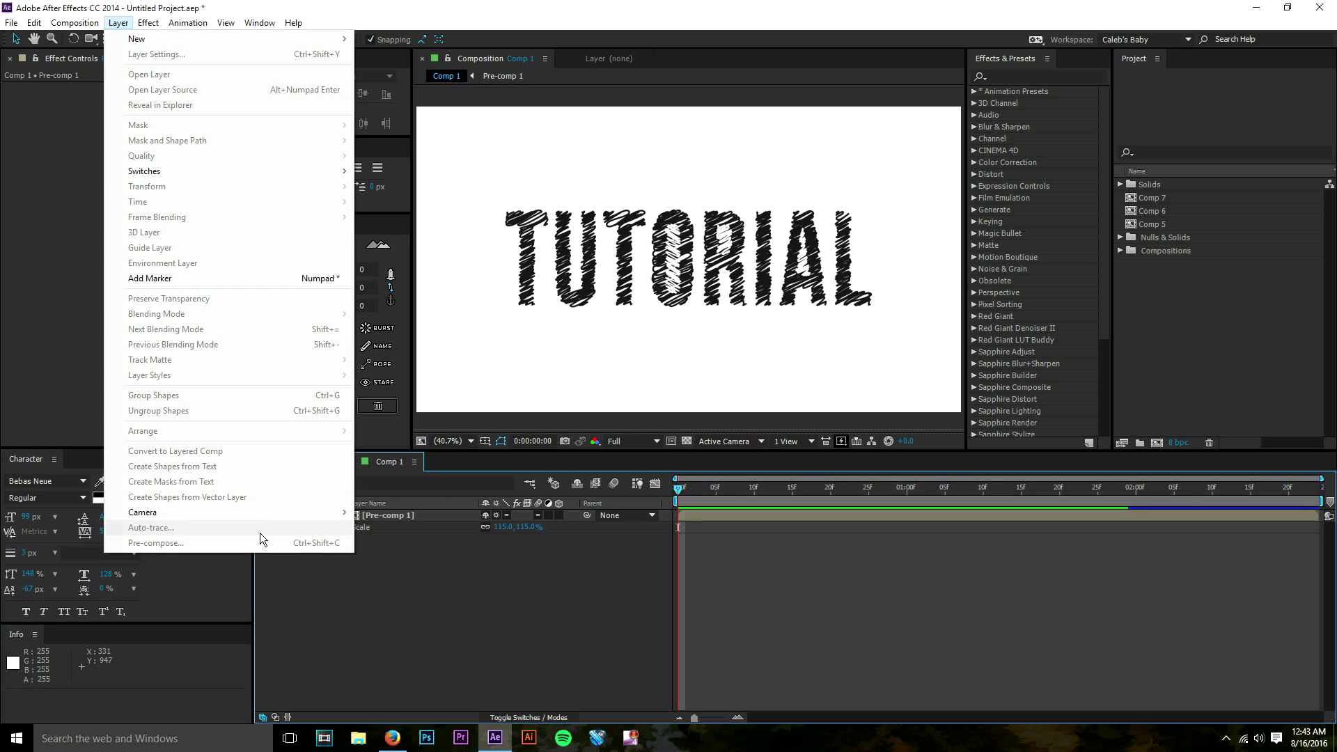
click(485, 594)
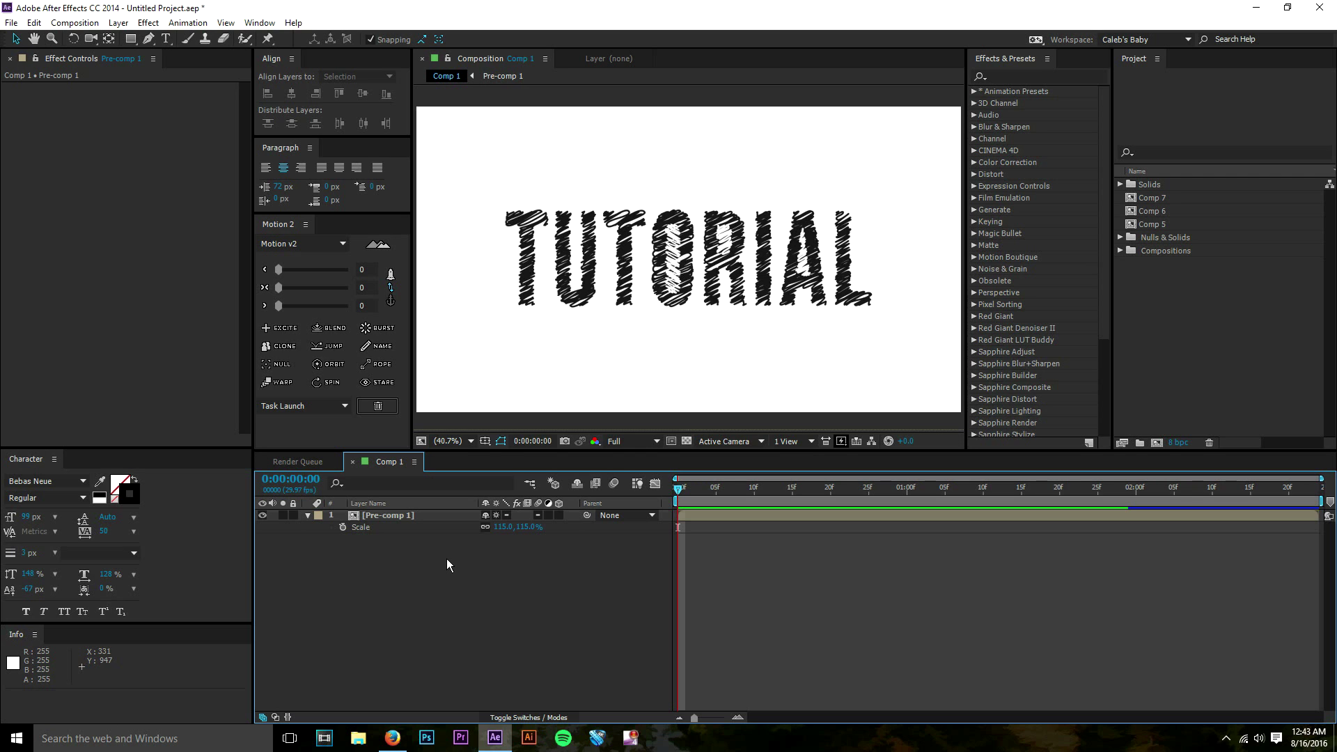
mouse_move(817, 511)
mouse_down()
mouse_move(834, 519)
mouse_move(745, 517)
mouse_move(866, 504)
mouse_move(814, 504)
mouse_up()
drag(720, 504, 929, 506)
drag(821, 514, 507, 536)
Step: Create a new 1920 x 1080 composition, shorten its work area to 1:20 and trim the composition to it
key(ctrl+n)
click(811, 519)
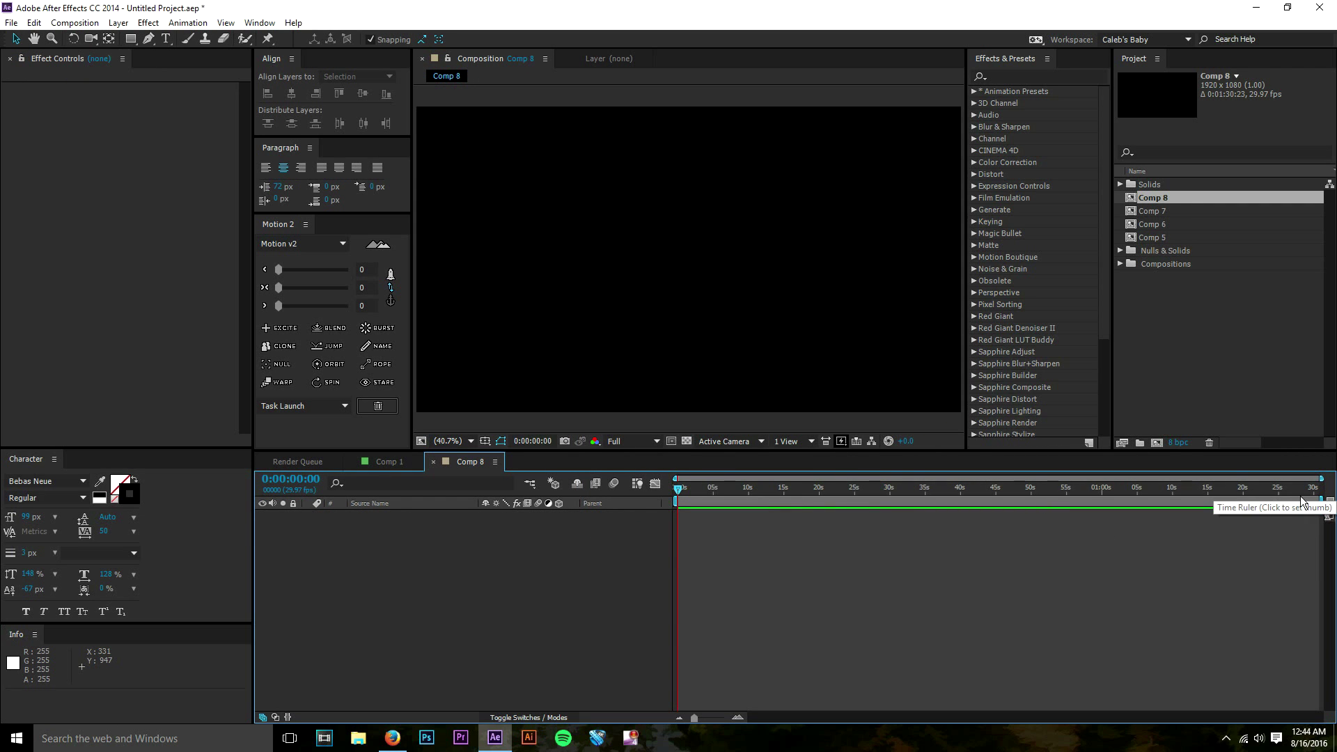
drag(1320, 500, 689, 474)
right_click(689, 501)
click(724, 544)
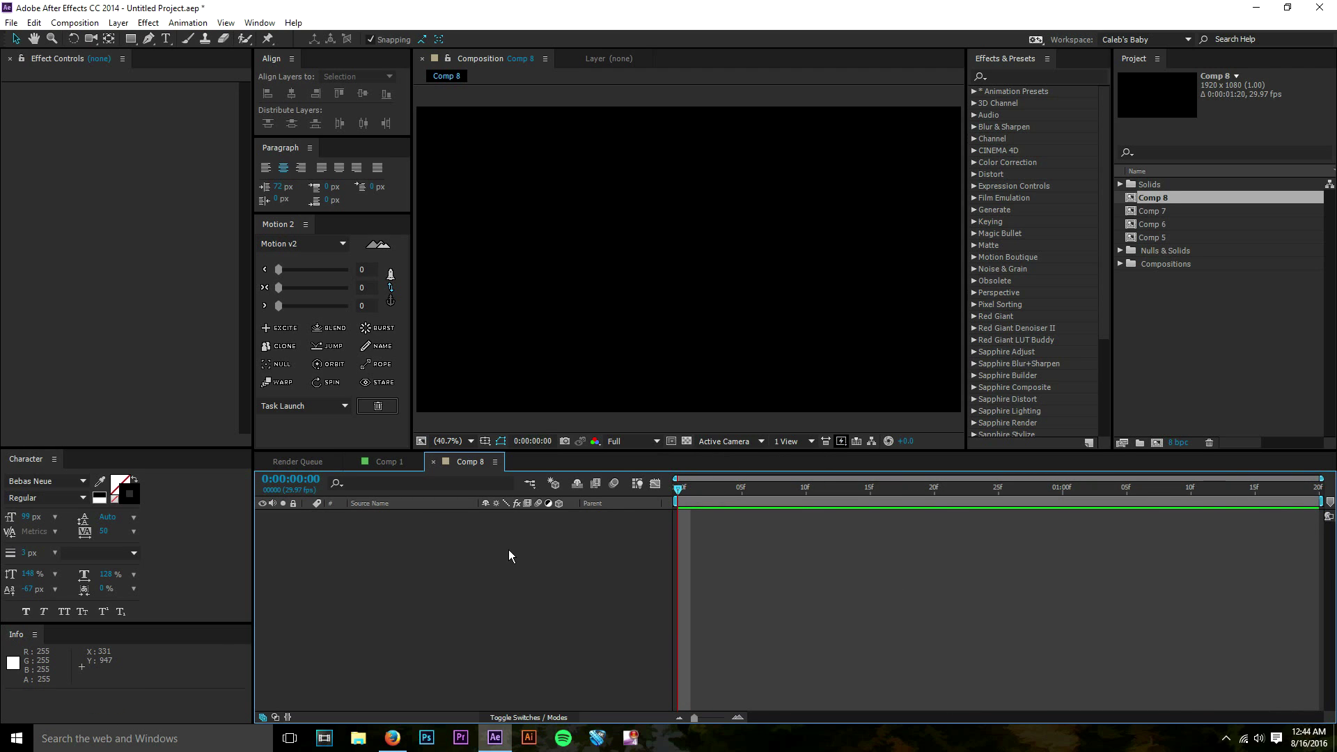
Step: Add a composition-sized white solid as the background and place a text layer reading "TUTORIAL" above it
key(ctrl+y)
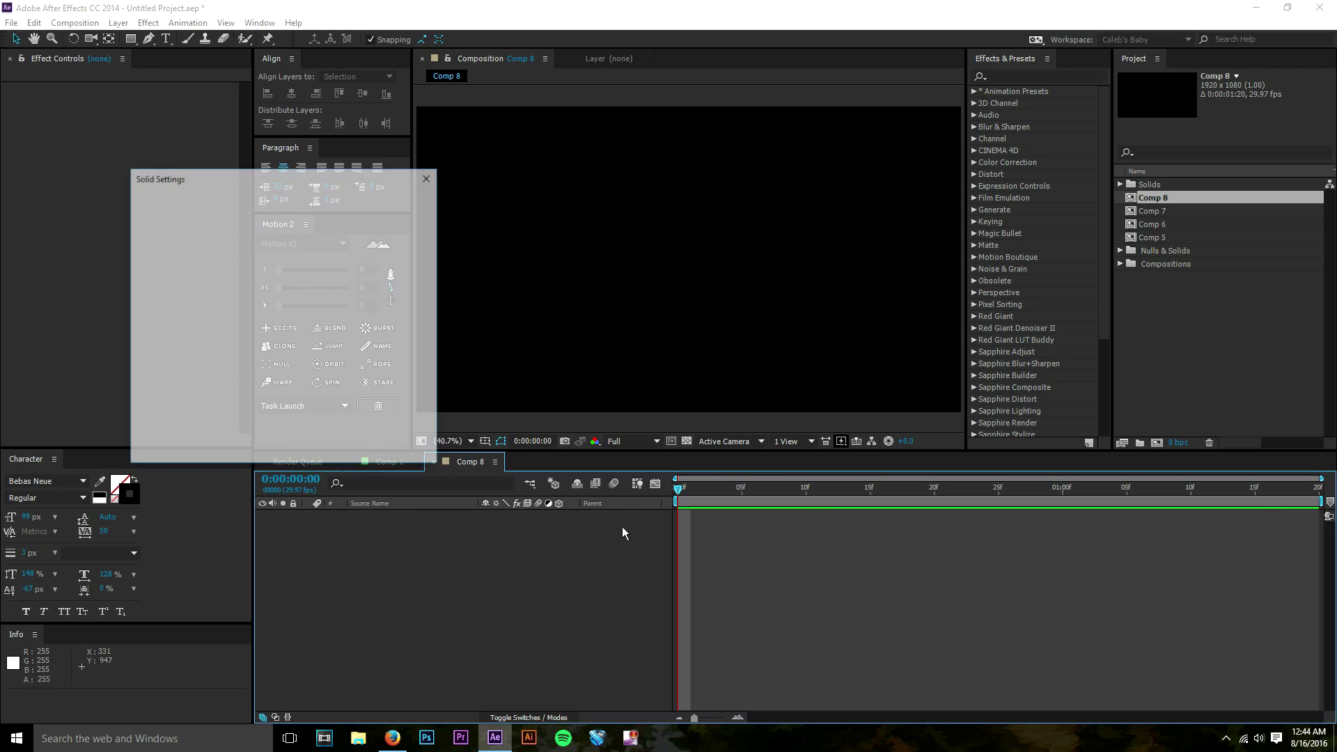
click(328, 449)
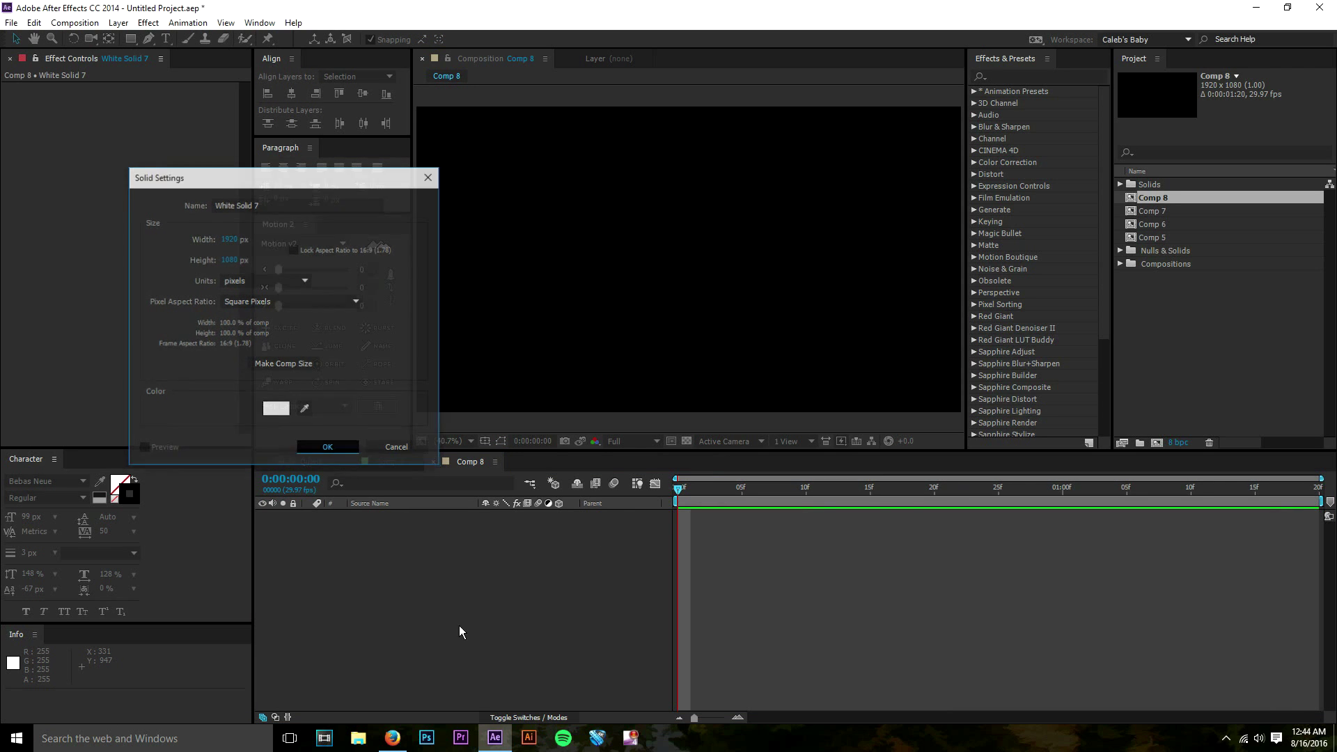
key(ctrl+t)
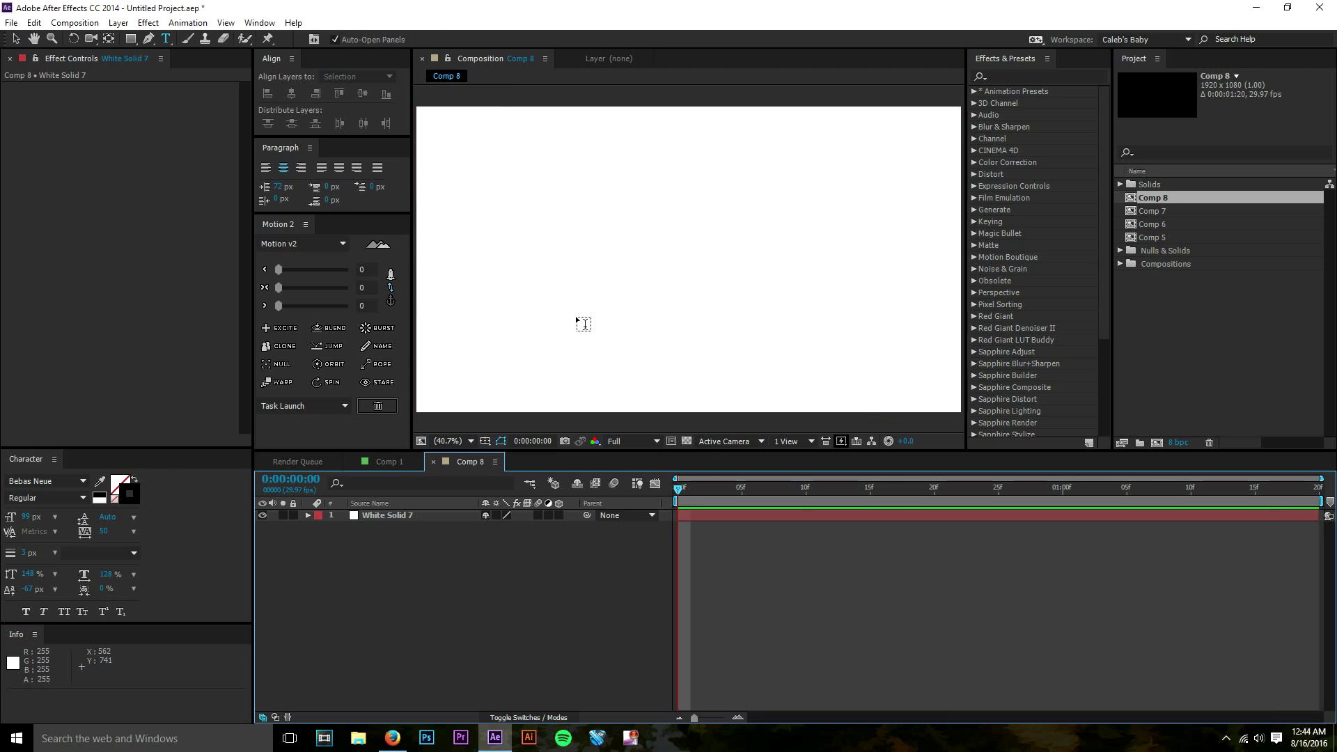
click(600, 278)
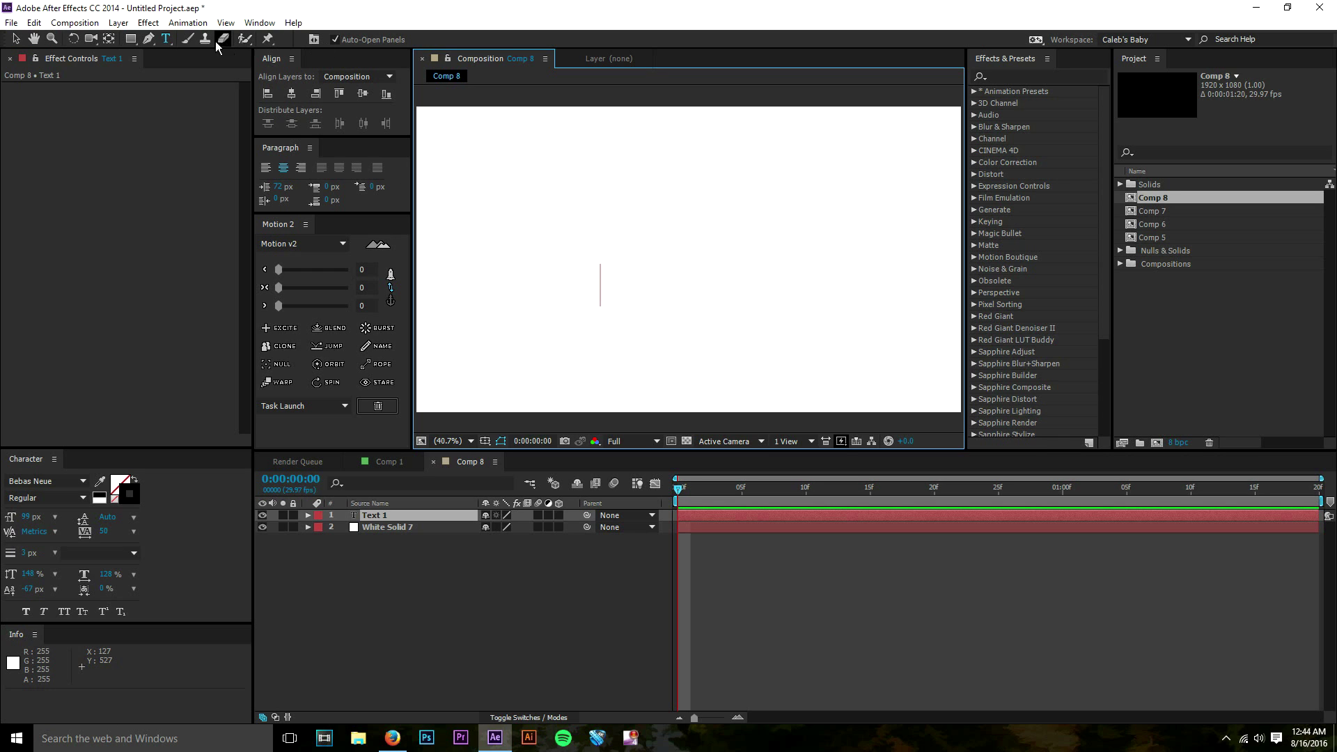
click(125, 25)
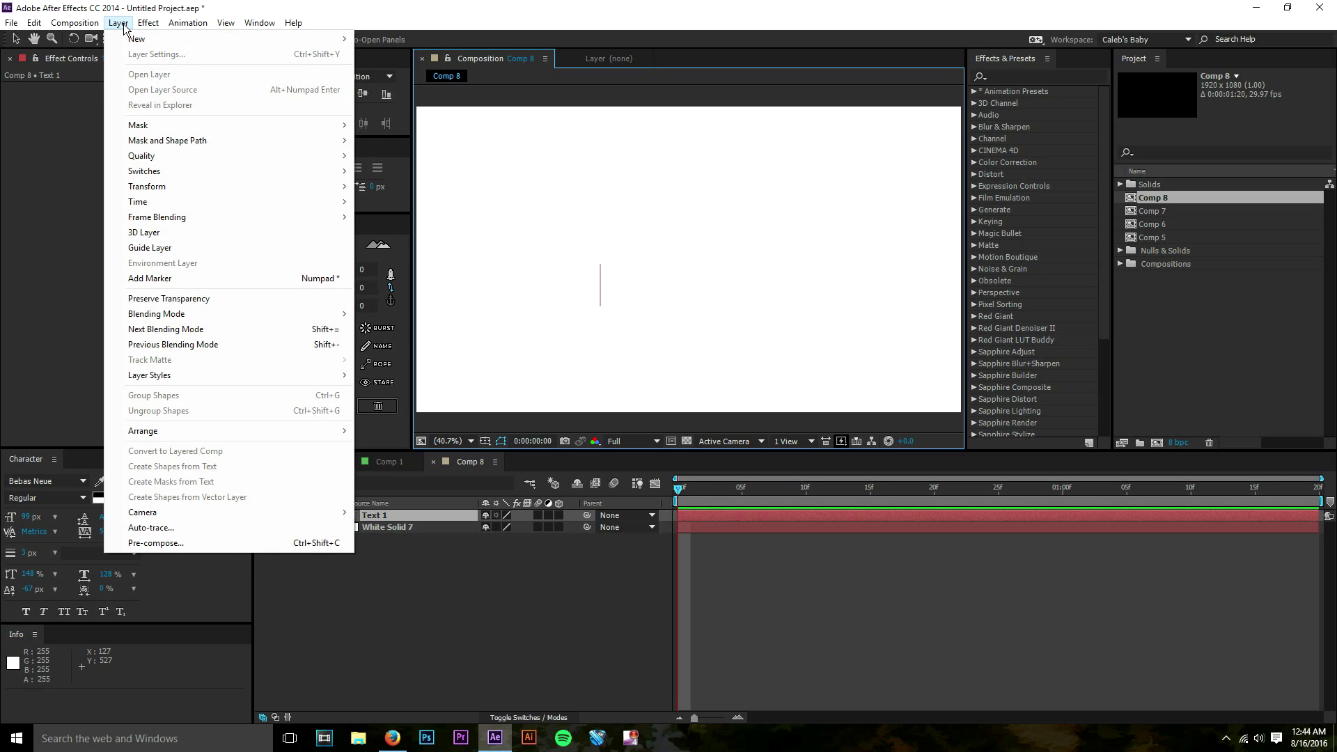
click(125, 27)
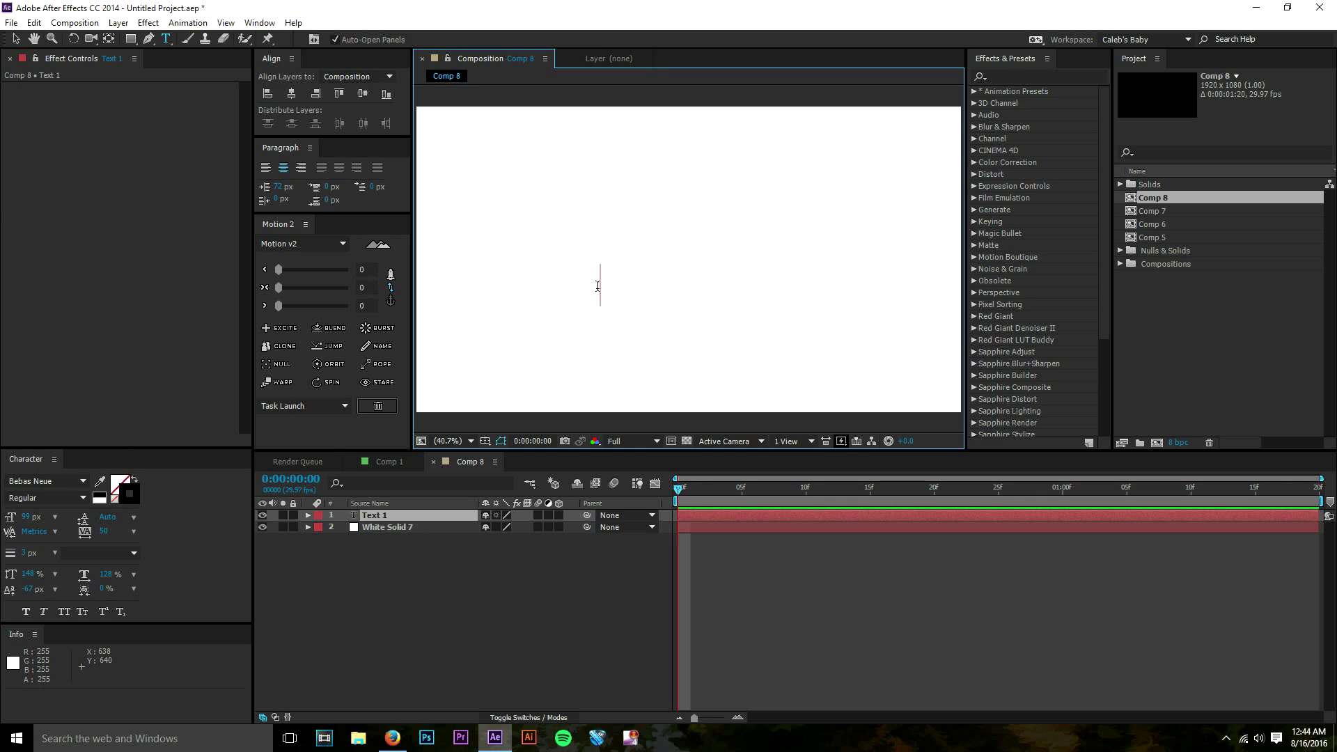
text(TUTORIAL)
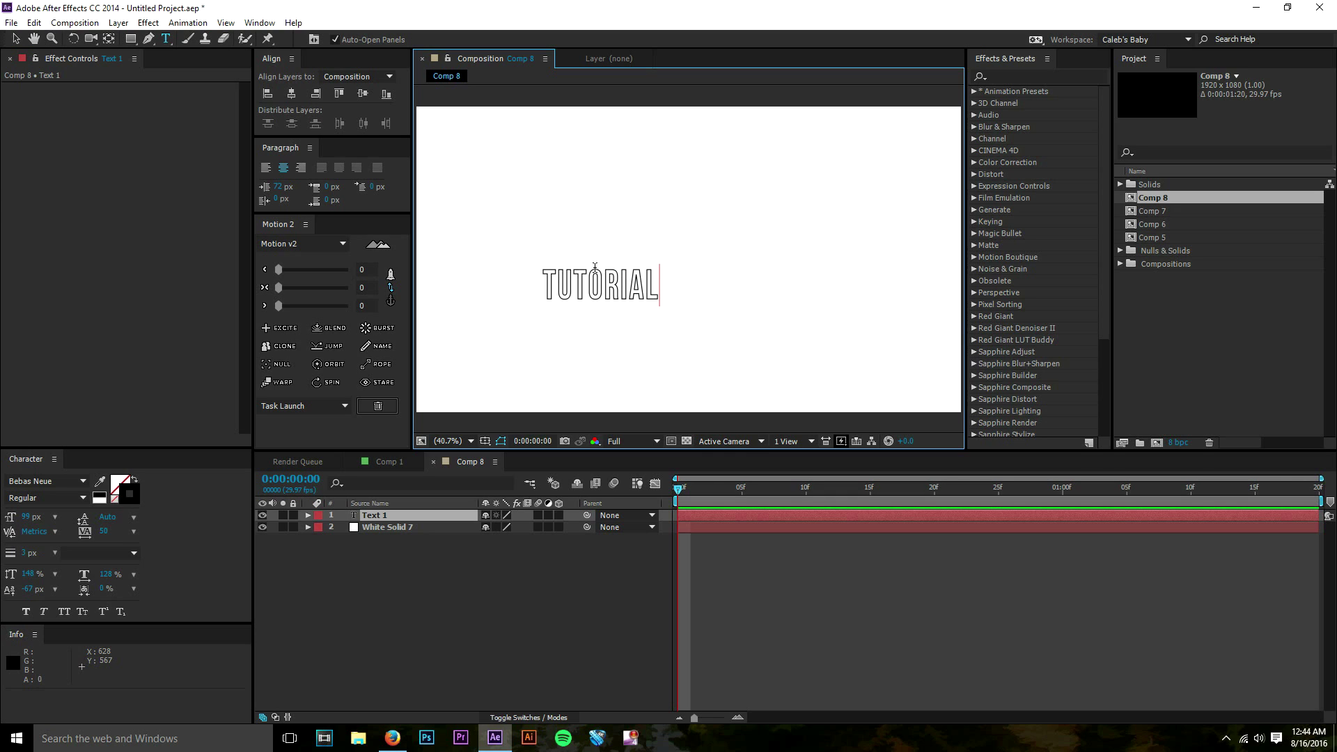
Step: Center the TUTORIAL text vertically and horizontally in the composition
click(16, 39)
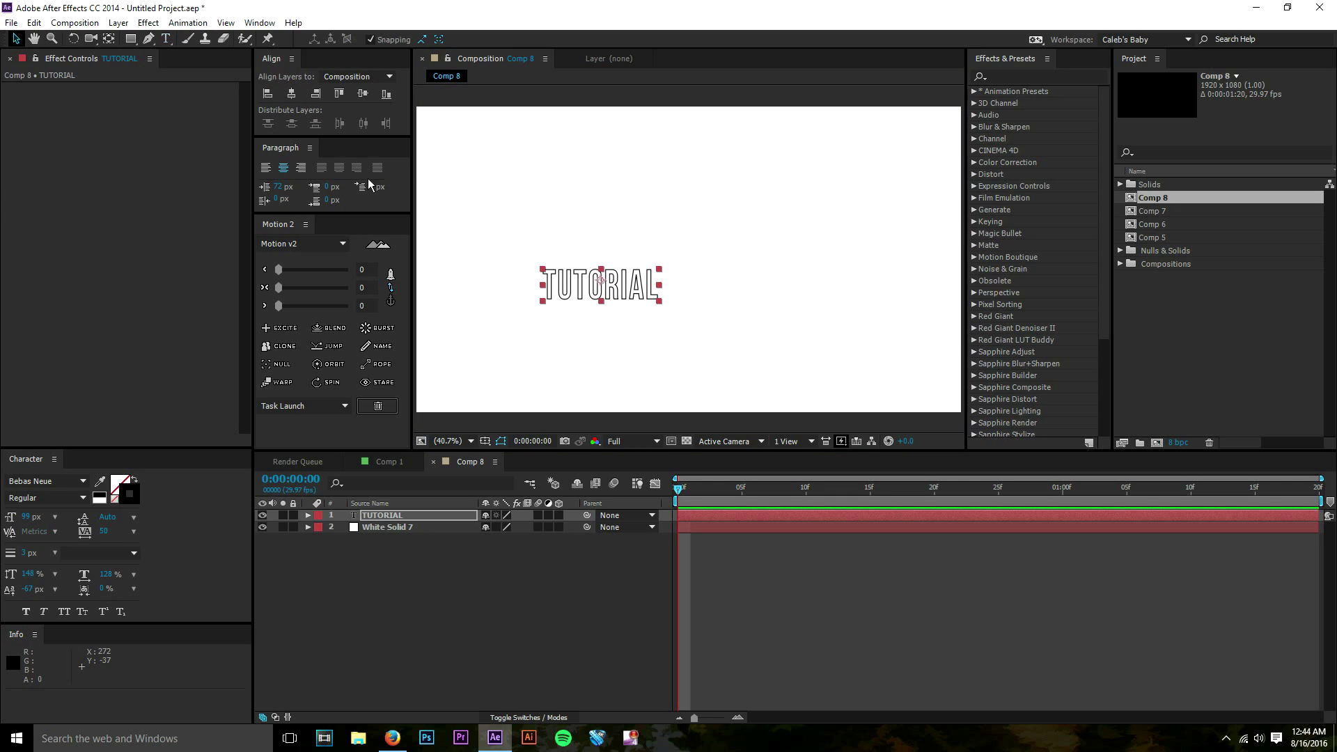
click(371, 99)
click(298, 97)
click(799, 530)
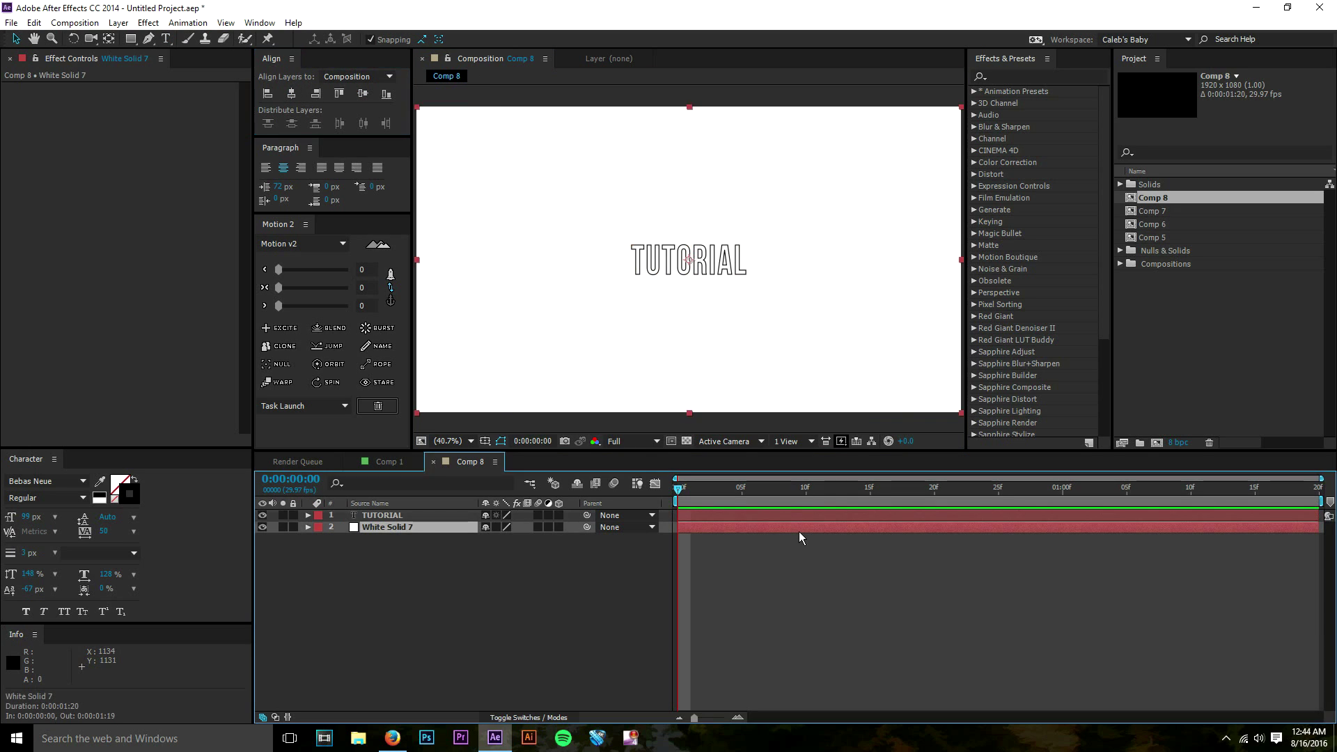
Step: Scale the TUTORIAL text layer to 255%
click(449, 515)
key(s)
drag(502, 527, 814, 602)
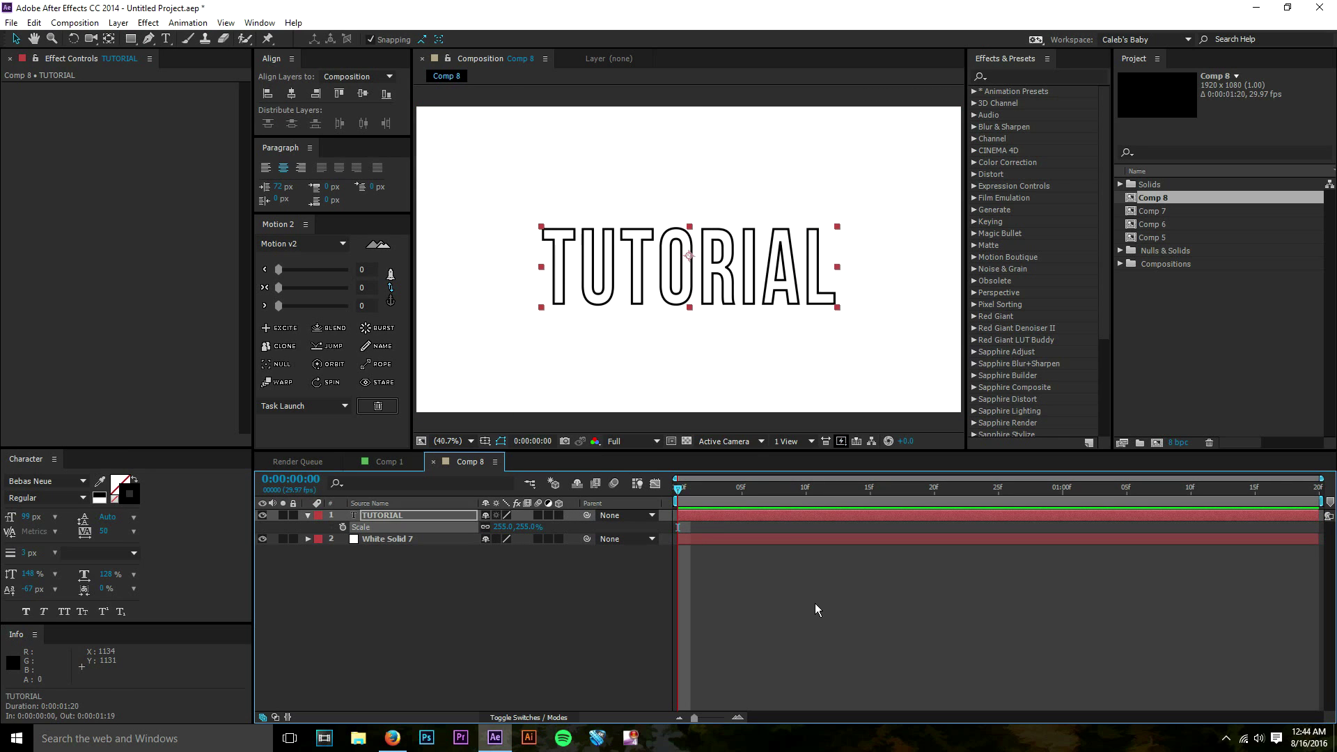
Step: Move the enlarged text's anchor point to its center and realign the text to the middle of the composition
click(391, 301)
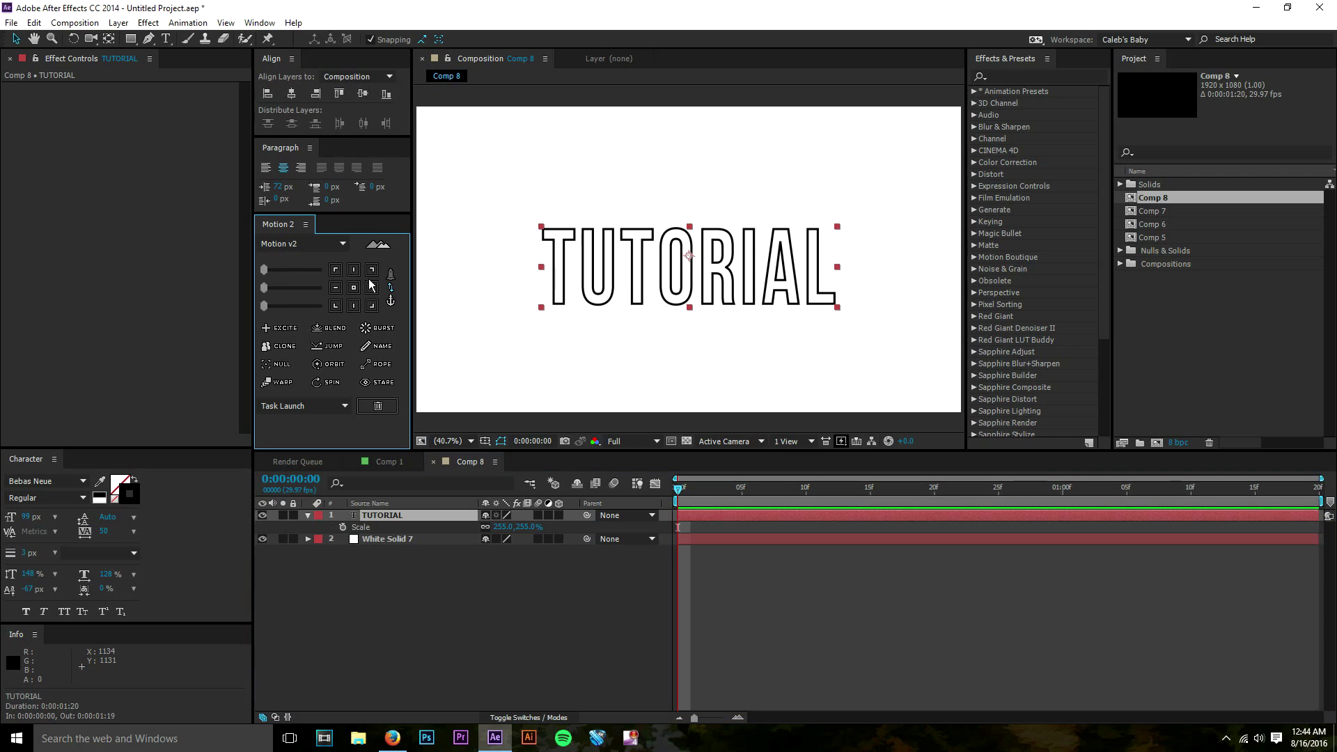
click(362, 93)
click(291, 94)
click(755, 636)
click(686, 514)
click(720, 575)
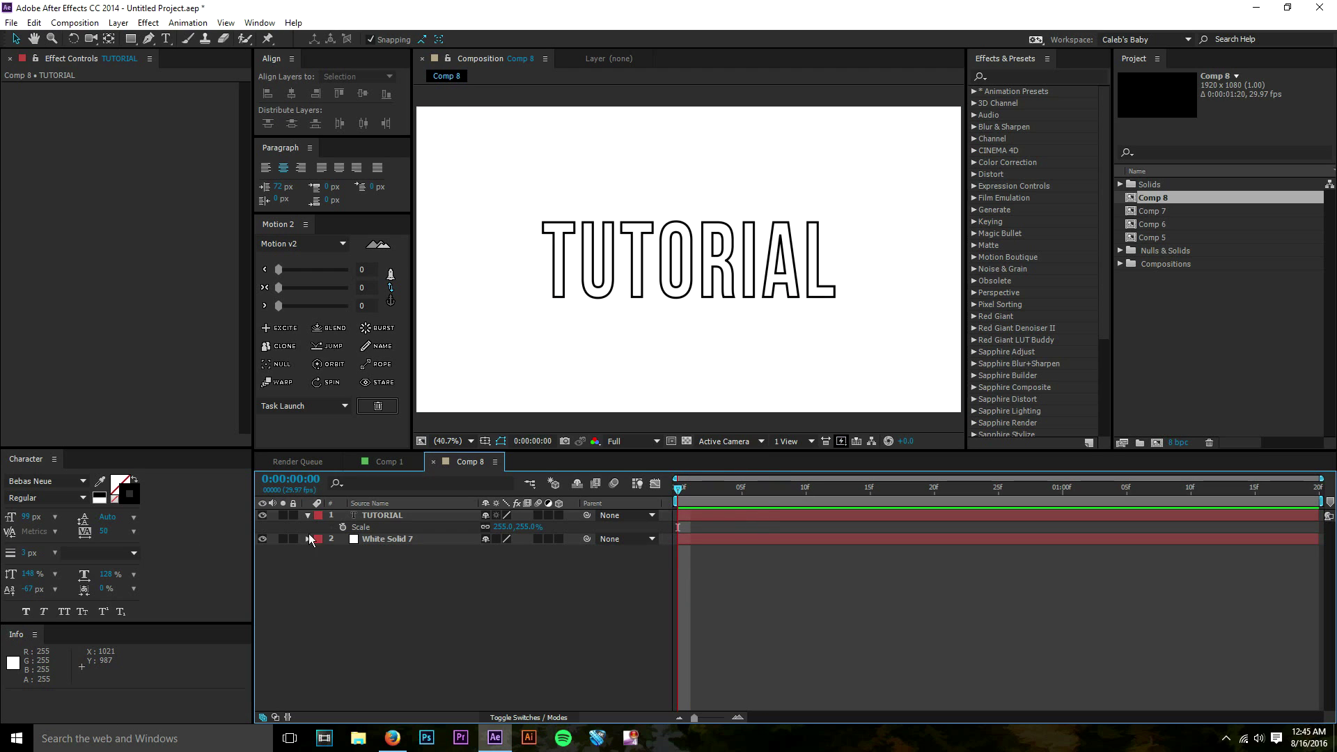
Step: Try Auto-trace on the TUTORIAL text layer to generate masks from its letters
click(390, 518)
right_click(391, 521)
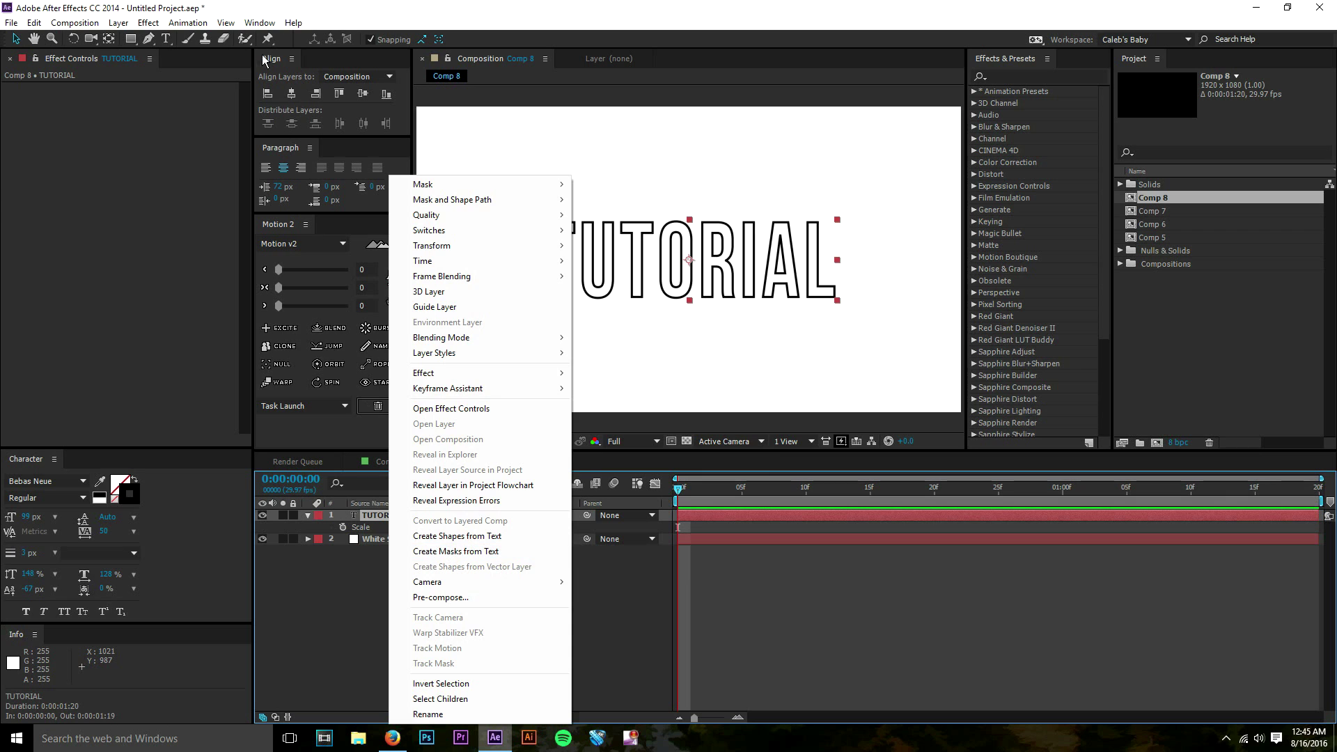
click(119, 23)
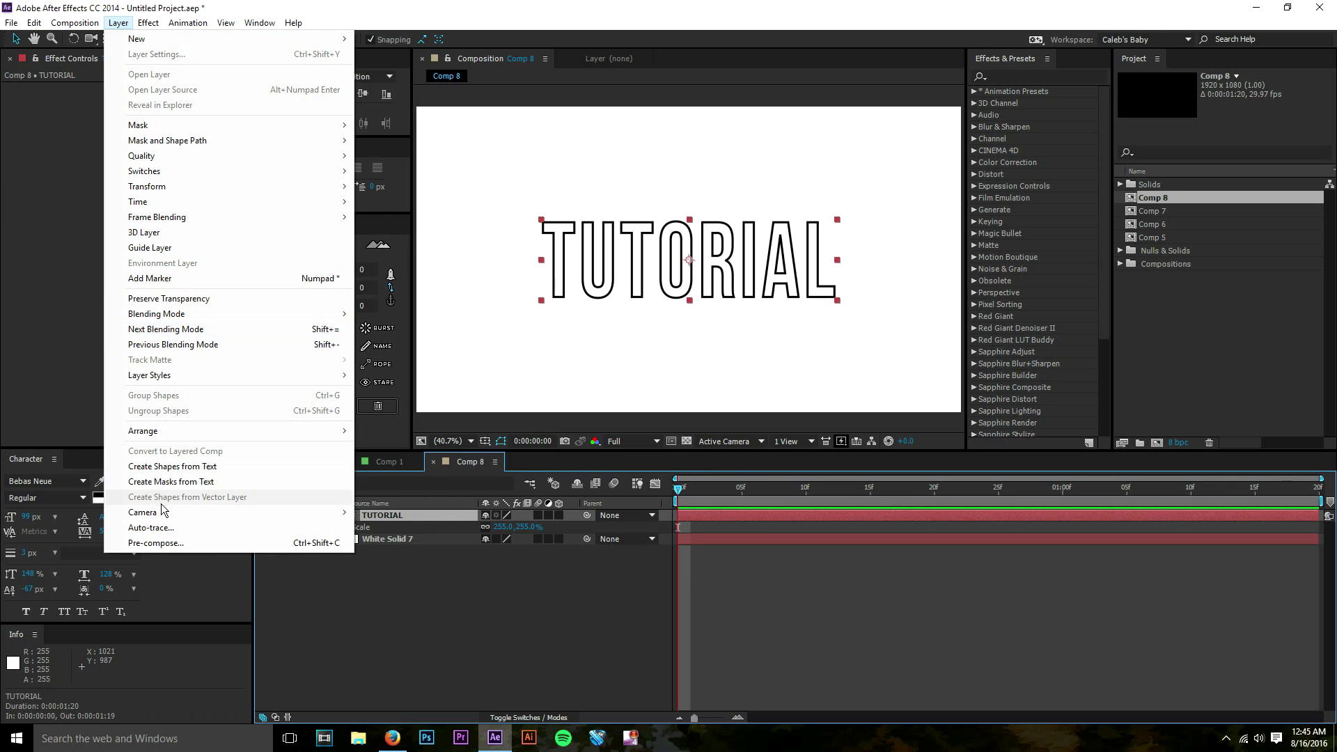
click(150, 527)
click(689, 476)
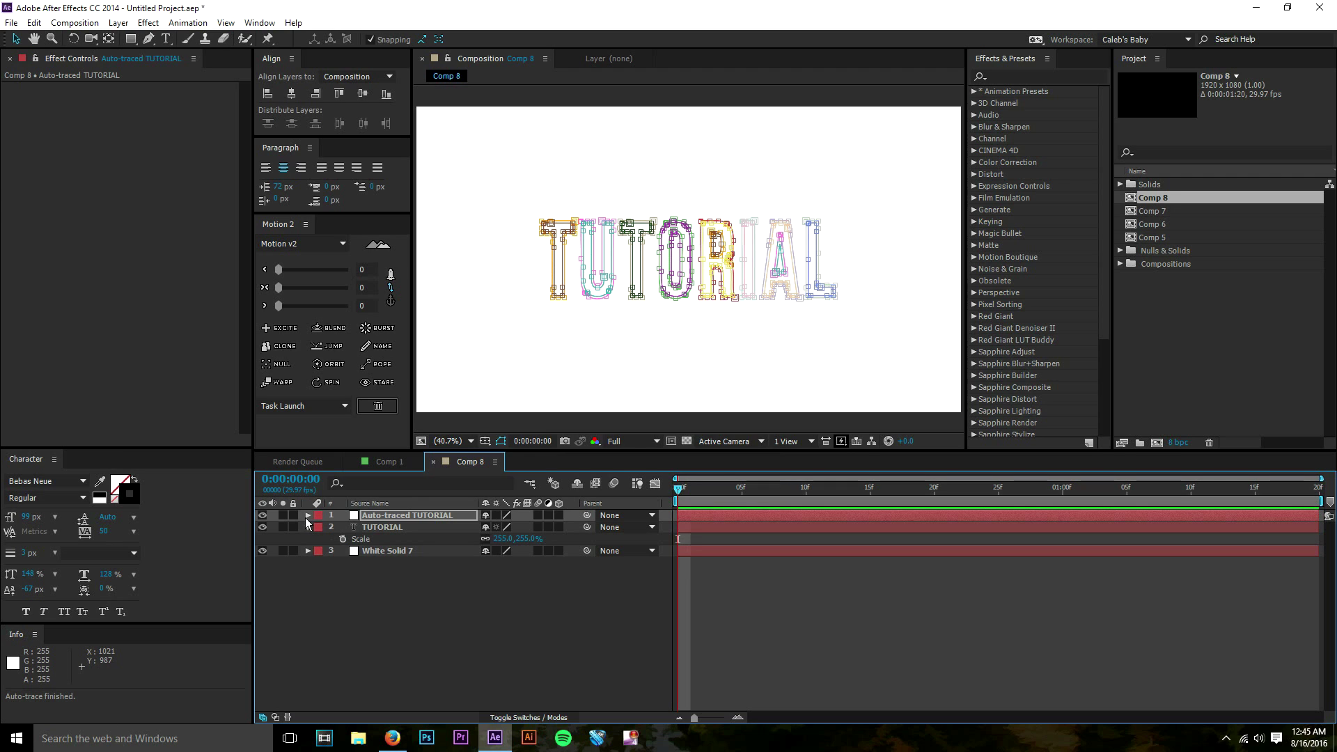
Step: Inspect the masks of the auto-traced TUTORIAL layer and delete that layer
click(307, 515)
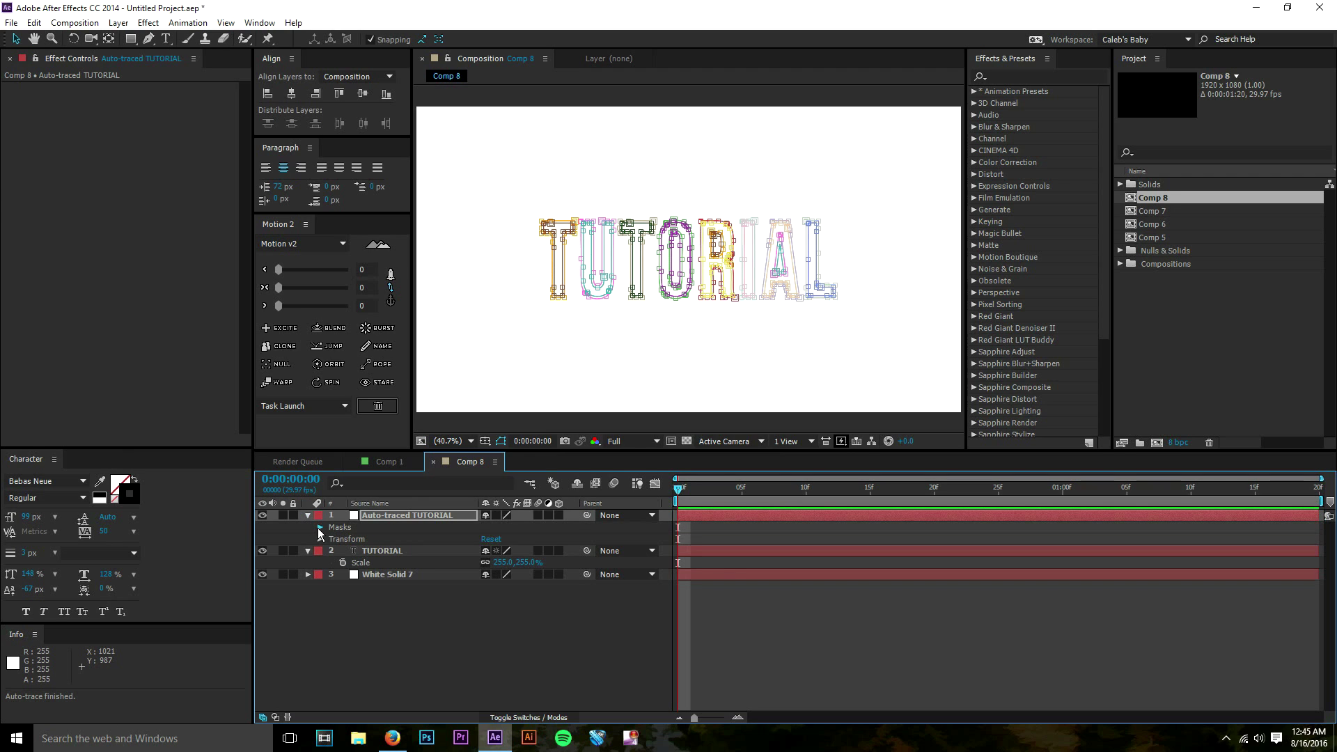
click(317, 527)
scroll(317, 528, down, 3)
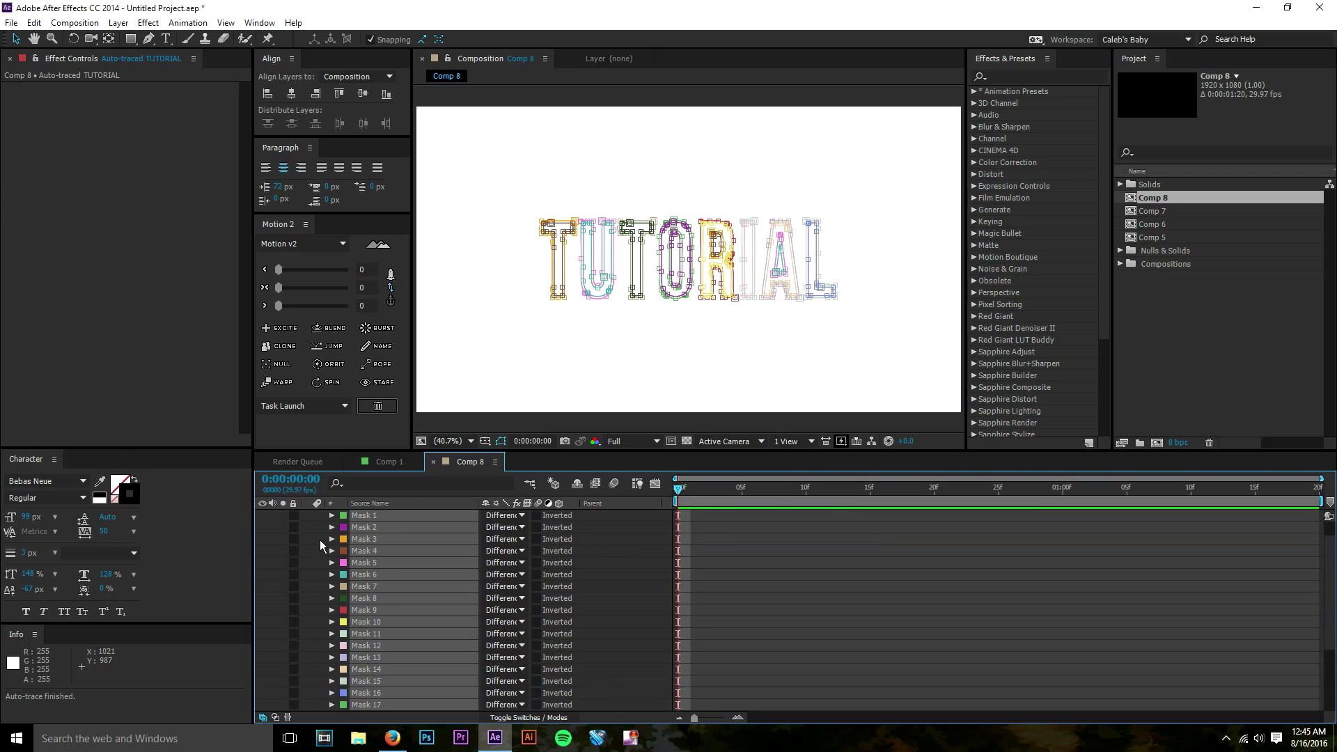
scroll(320, 540, up, 3)
click(307, 515)
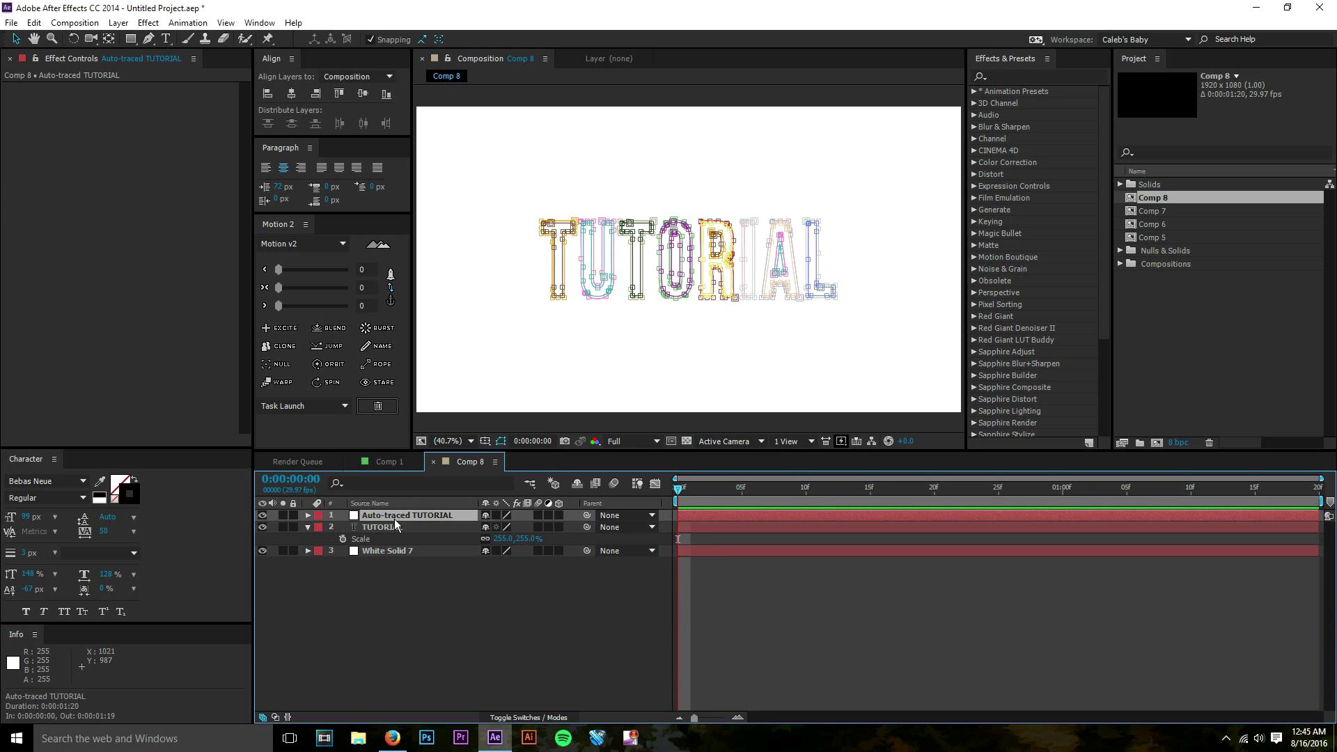
key(Delete)
Step: Create masks from the TUTORIAL text layer and collapse the original text layer's properties
right_click(396, 518)
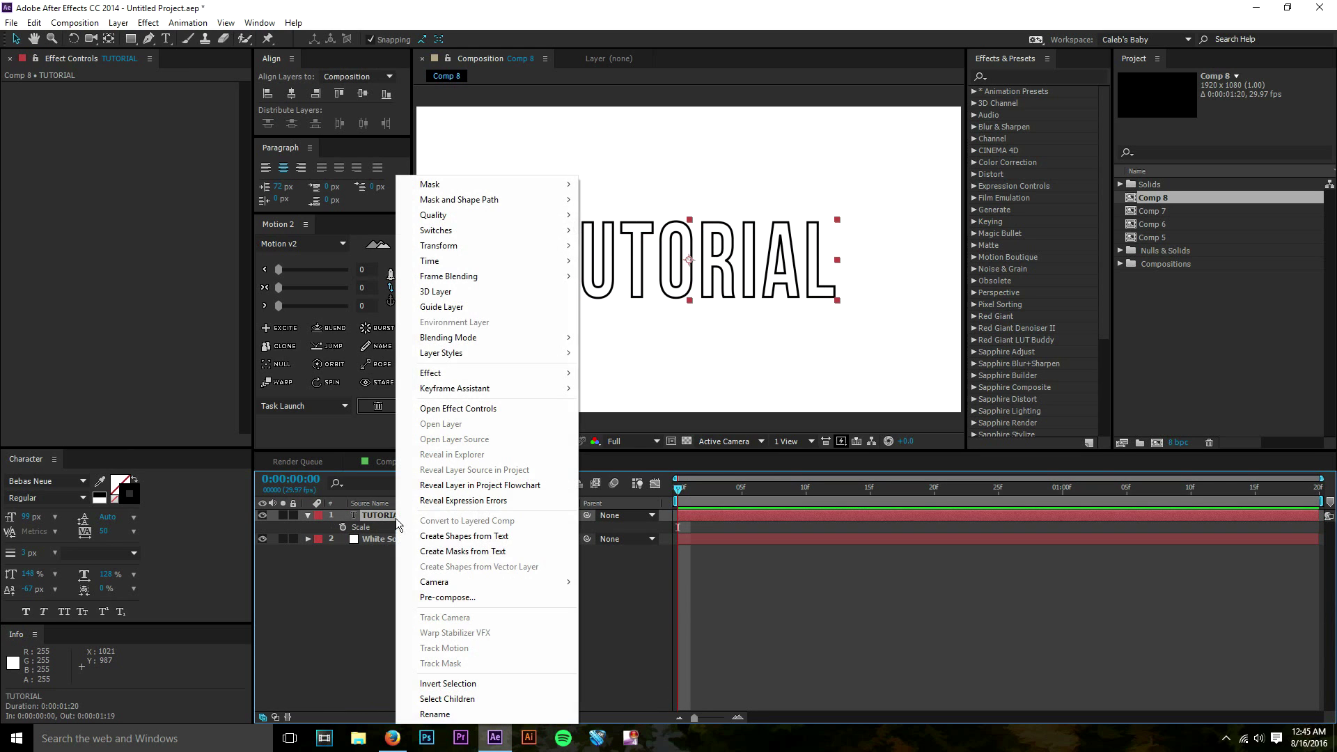
click(438, 552)
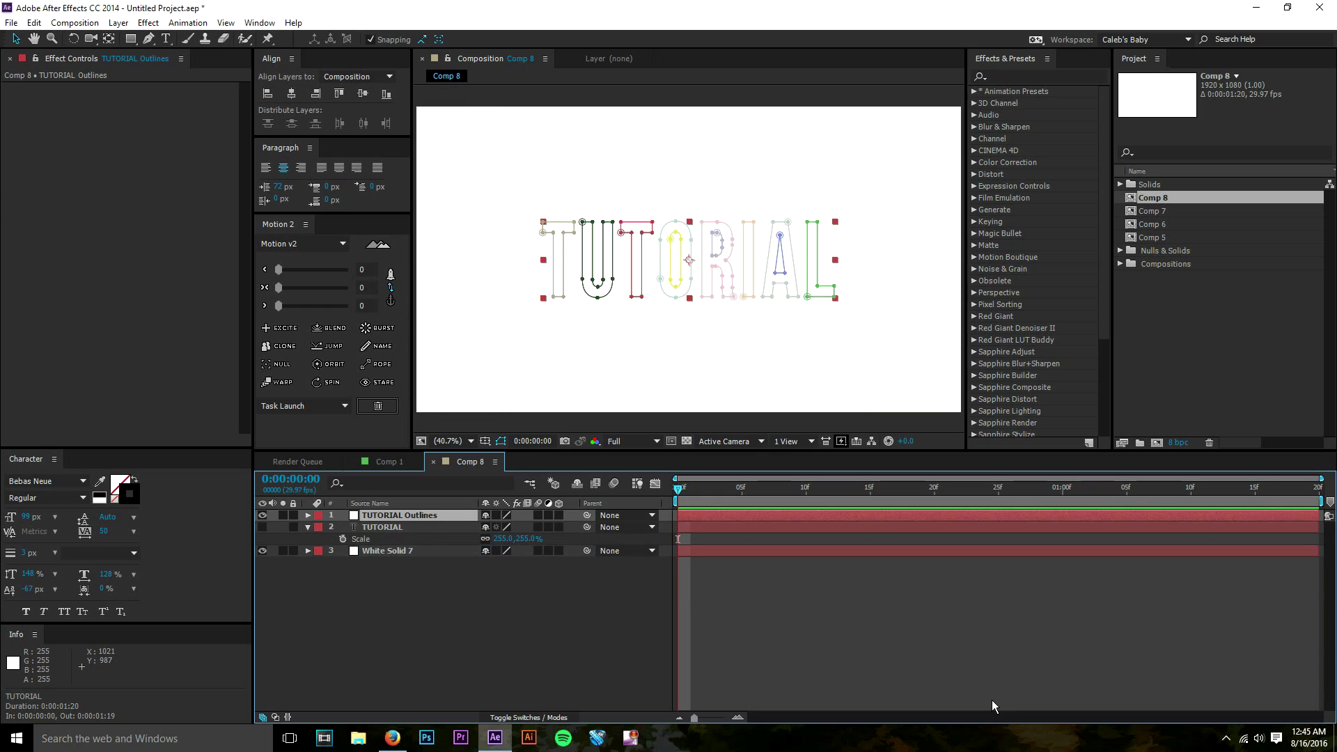
click(387, 528)
click(387, 518)
click(118, 23)
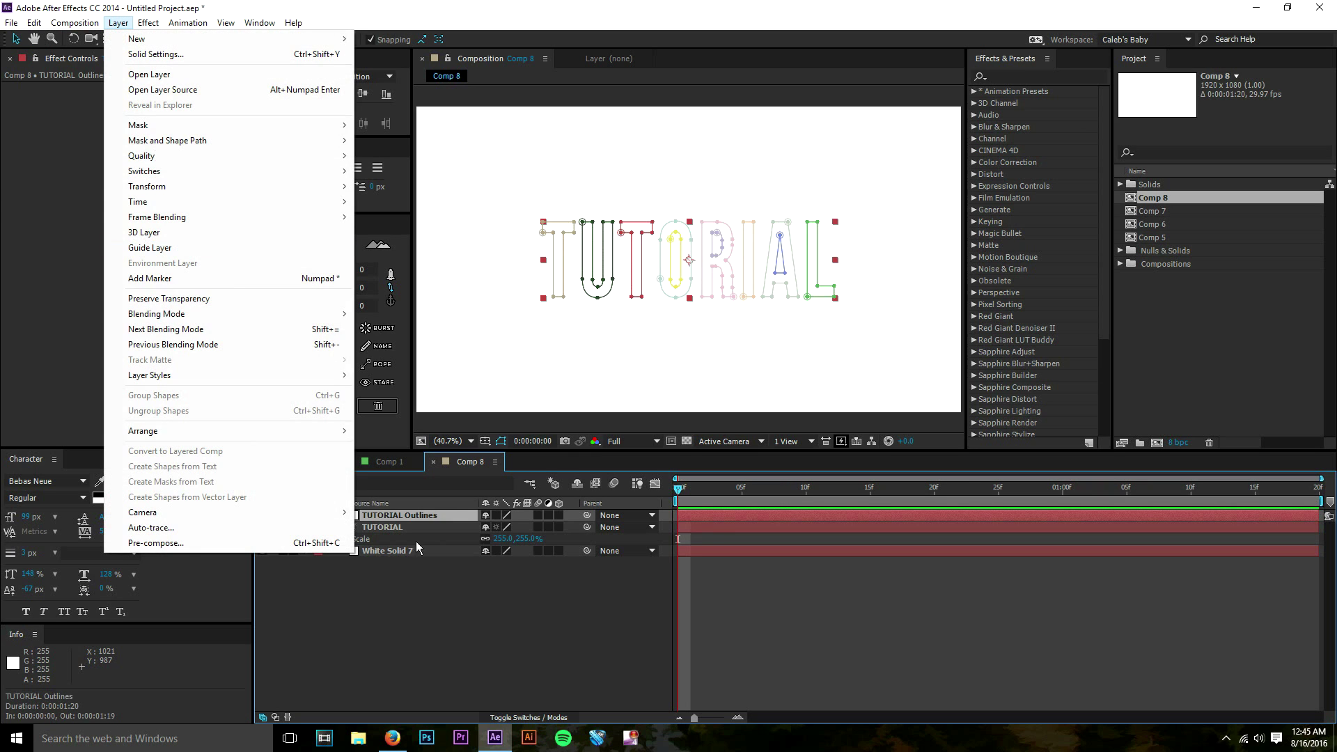
click(611, 593)
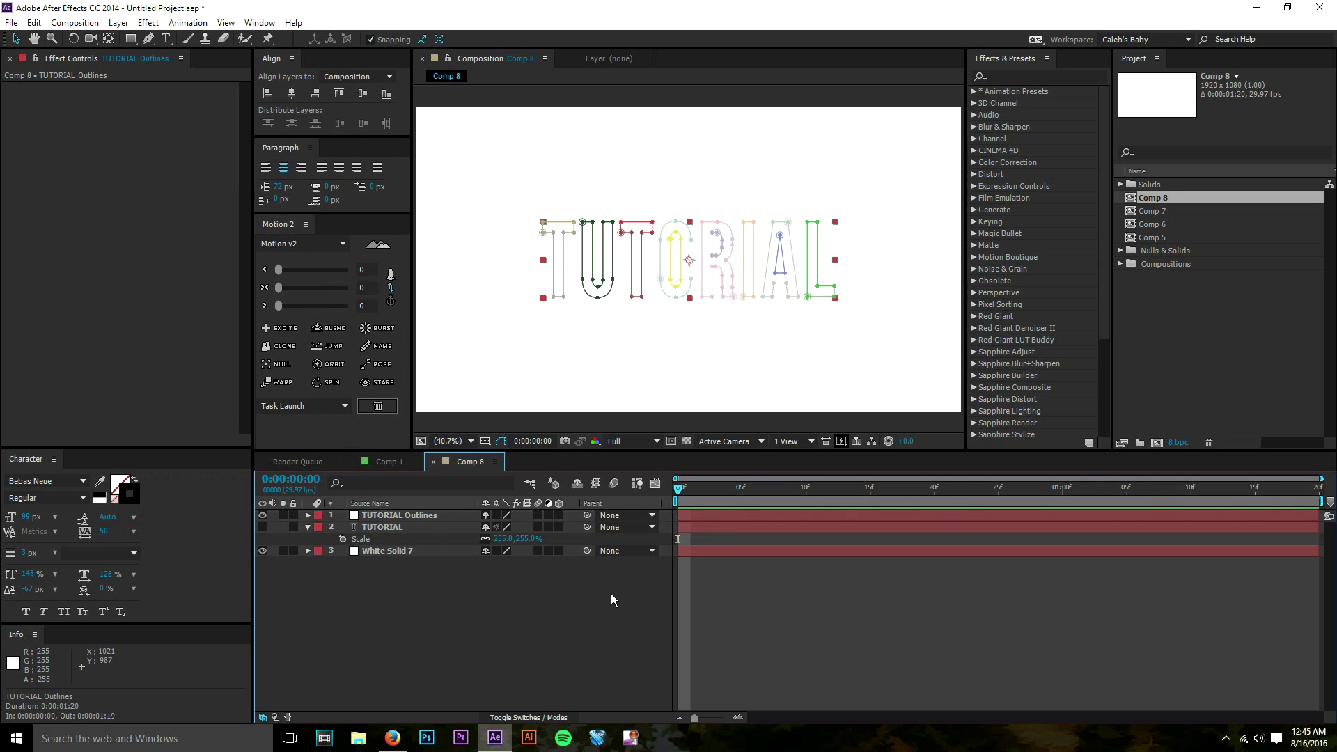
click(434, 516)
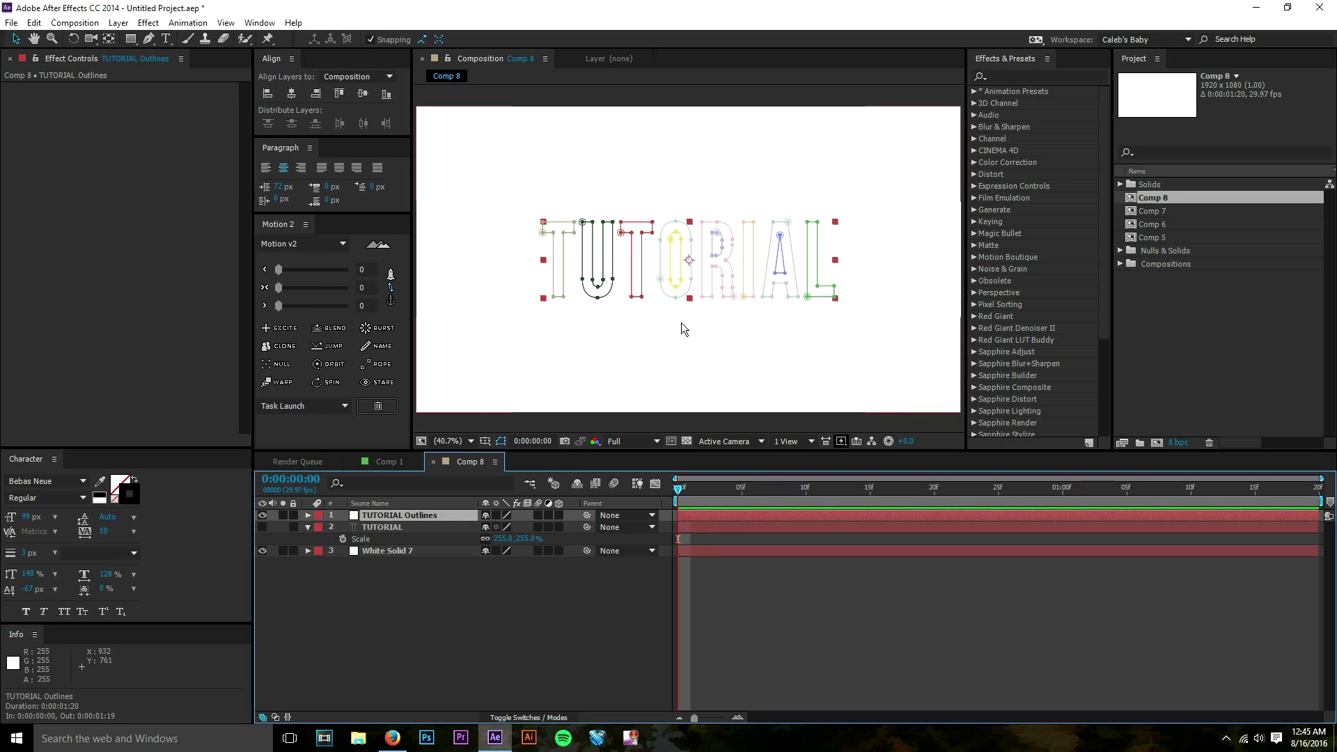
click(307, 528)
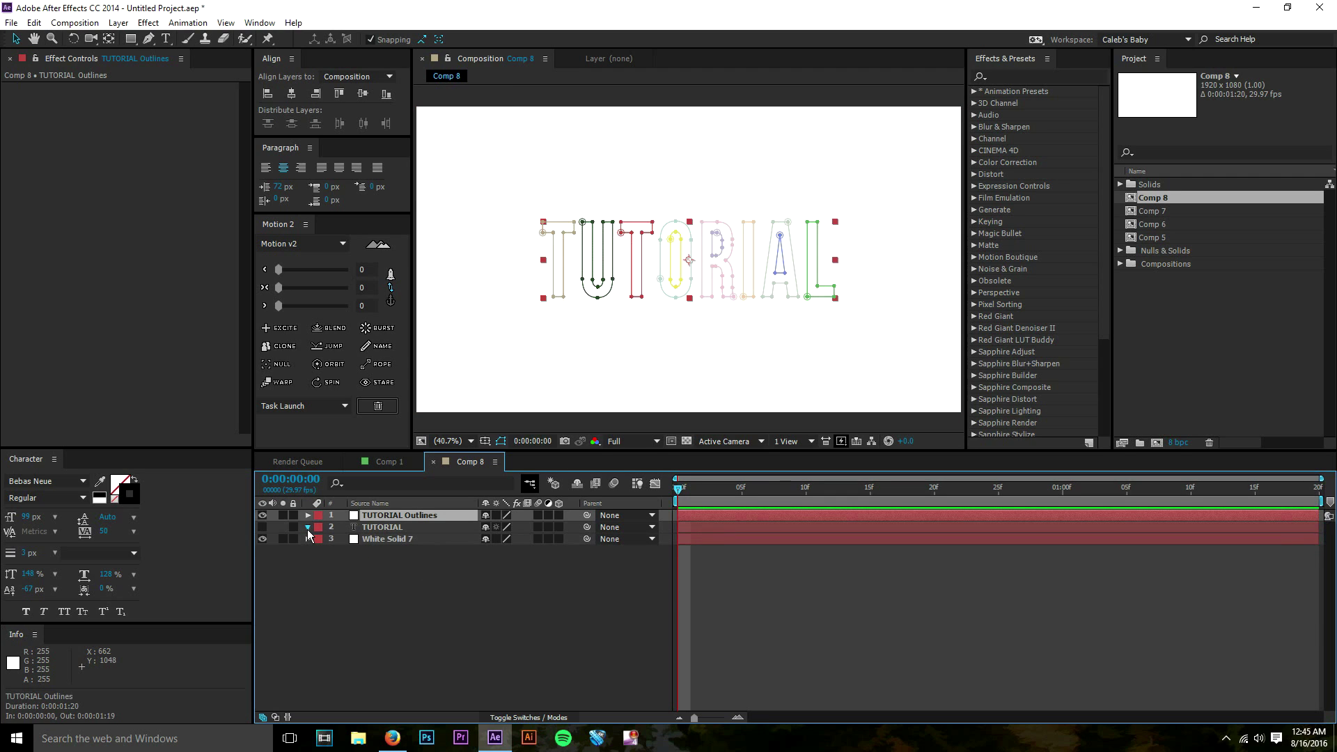
click(353, 548)
click(403, 519)
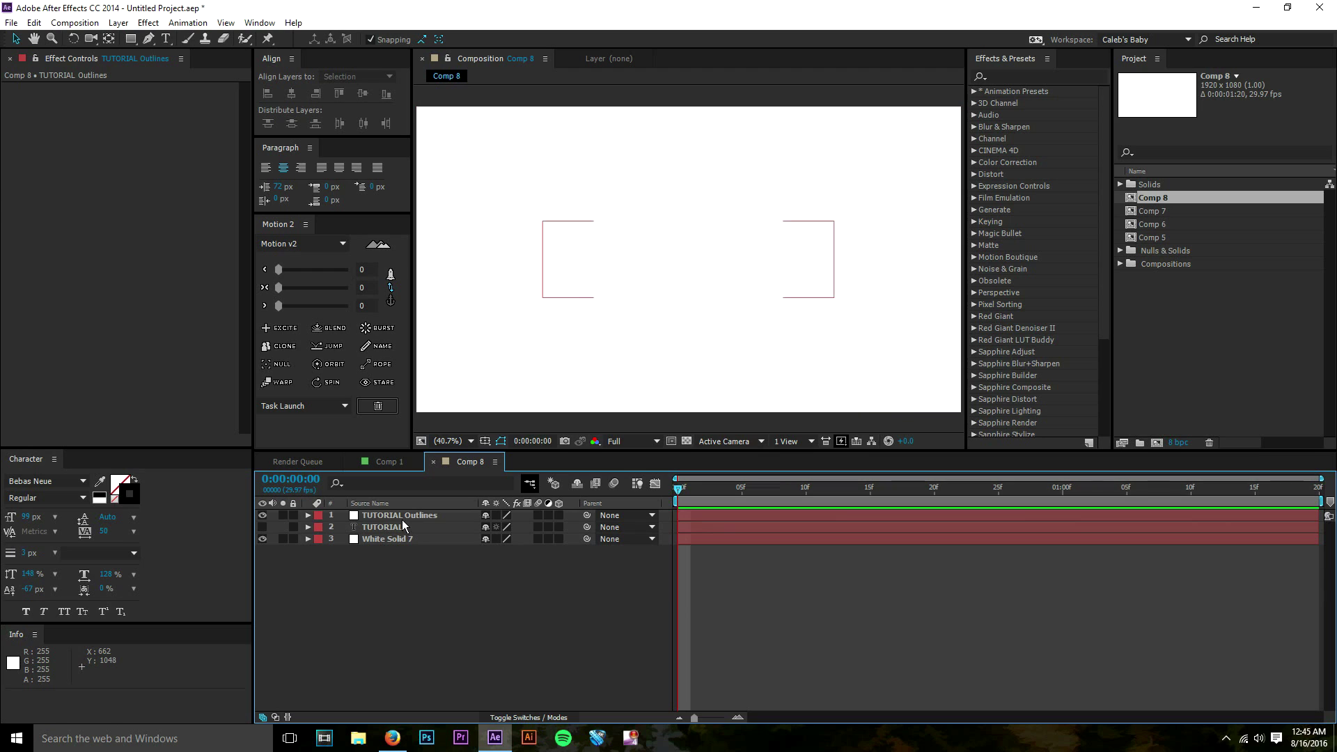
click(412, 527)
click(415, 516)
click(746, 560)
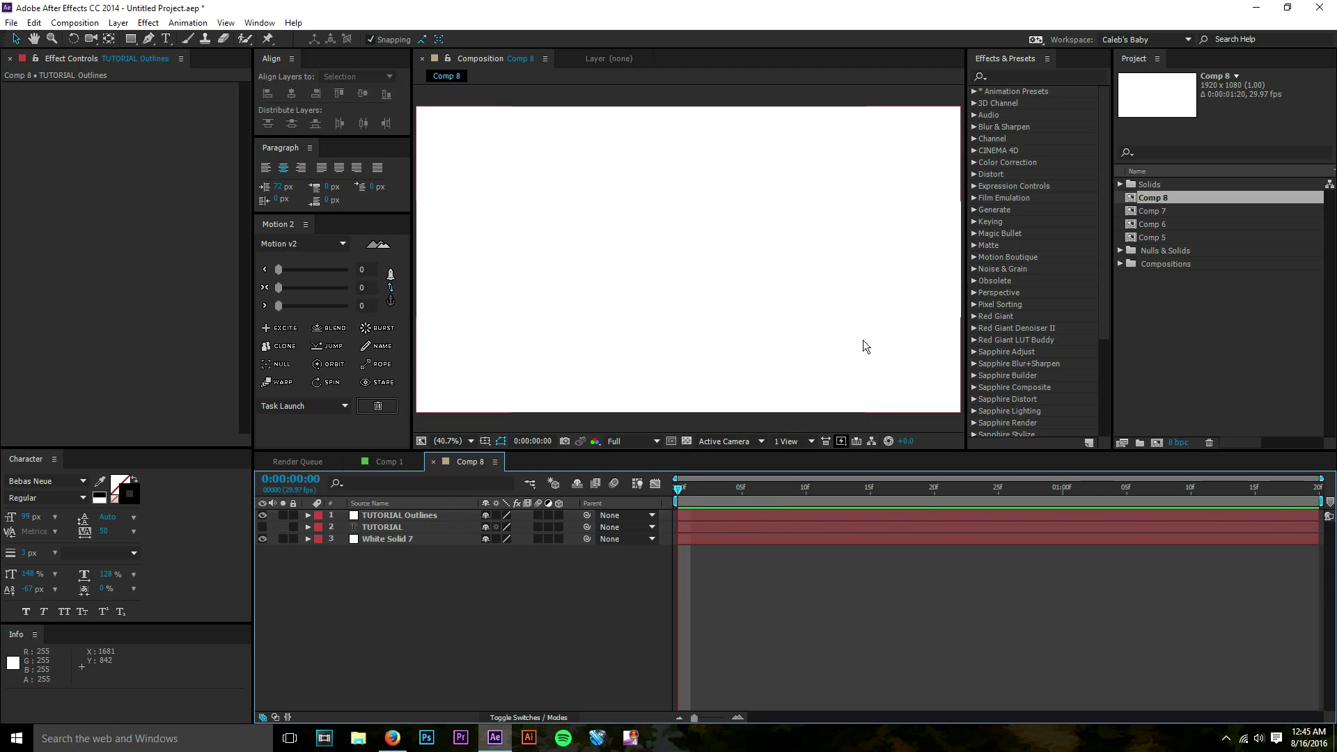
Step: Apply the Fill effect to the TUTORIAL Outlines layer and set its color to black
click(1040, 77)
text(fill)
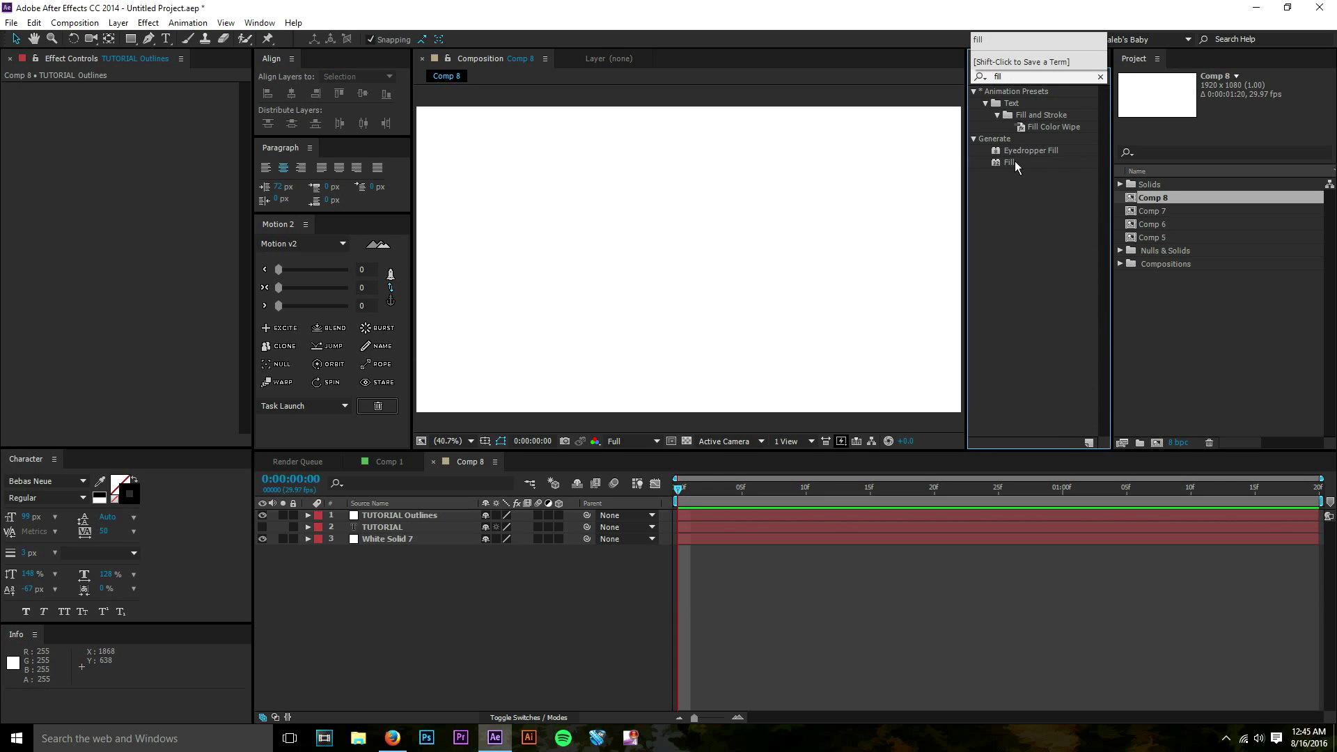
drag(1013, 161, 457, 519)
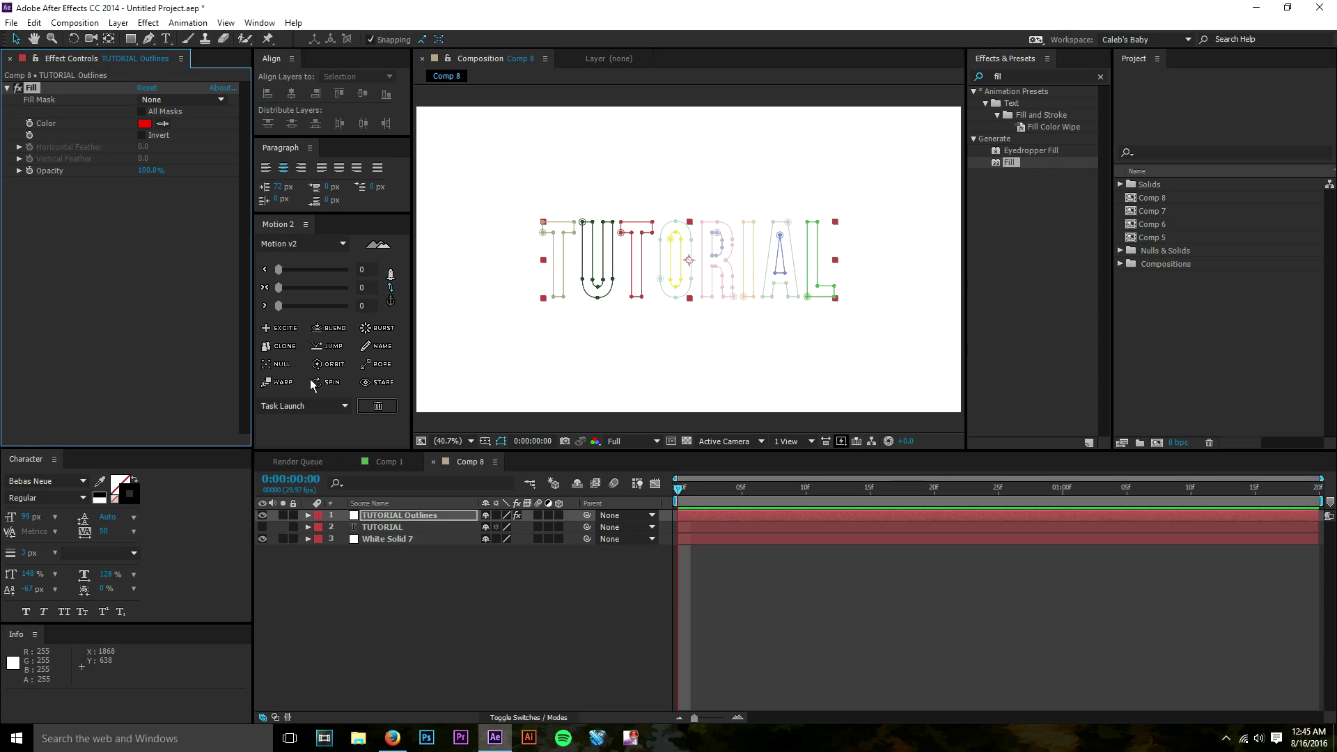
click(144, 123)
drag(765, 627, 635, 701)
click(1029, 516)
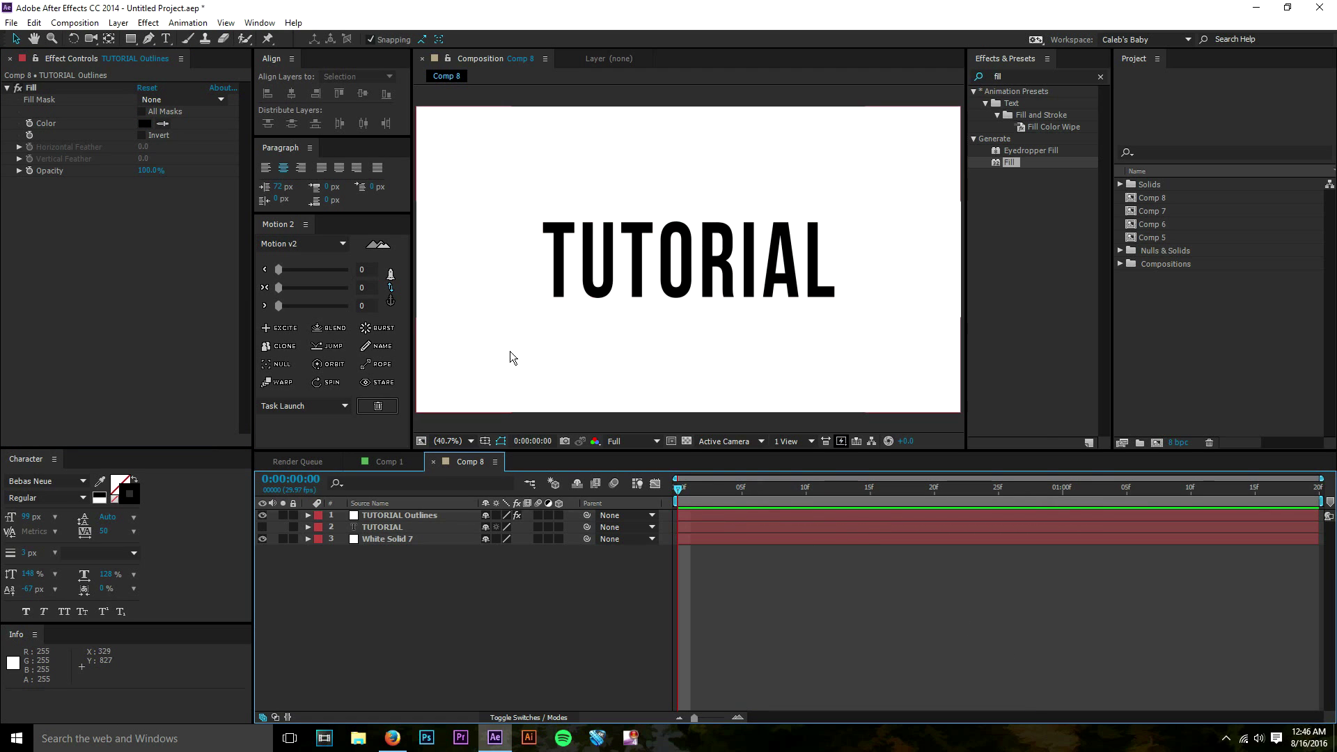
Step: Turn on continuous rasterization for the TUTORIAL Outlines layer
click(506, 516)
click(496, 515)
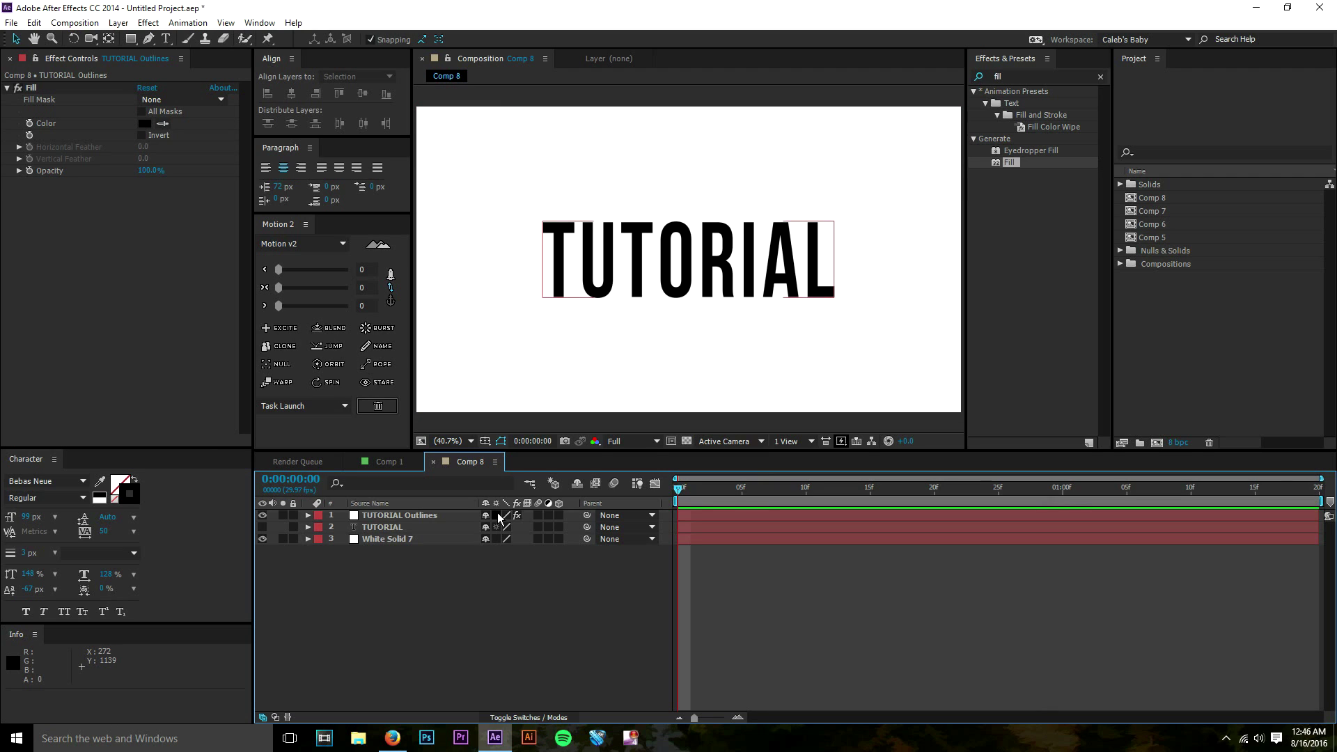
click(868, 585)
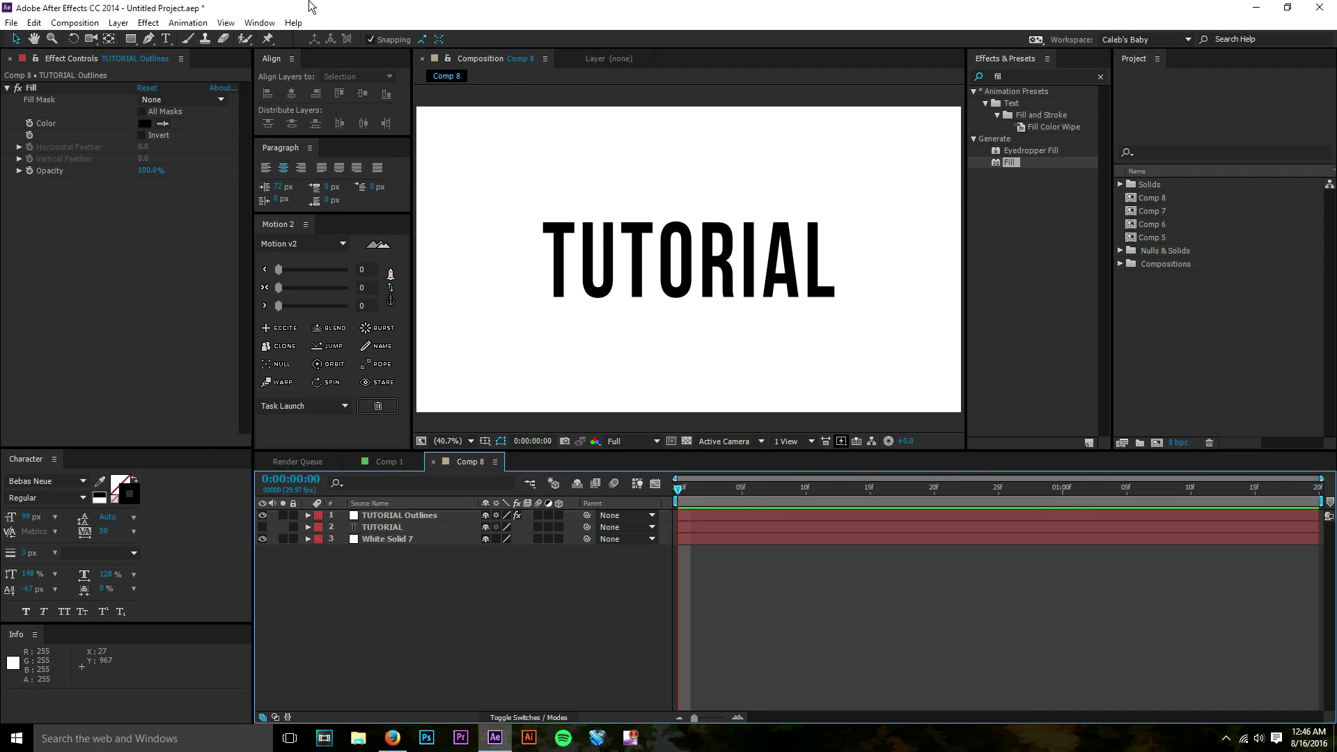
Step: Apply the Scribble effect to the TUTORIAL Outlines layer and remove its Fill effect
click(1055, 76)
text(scriibble)
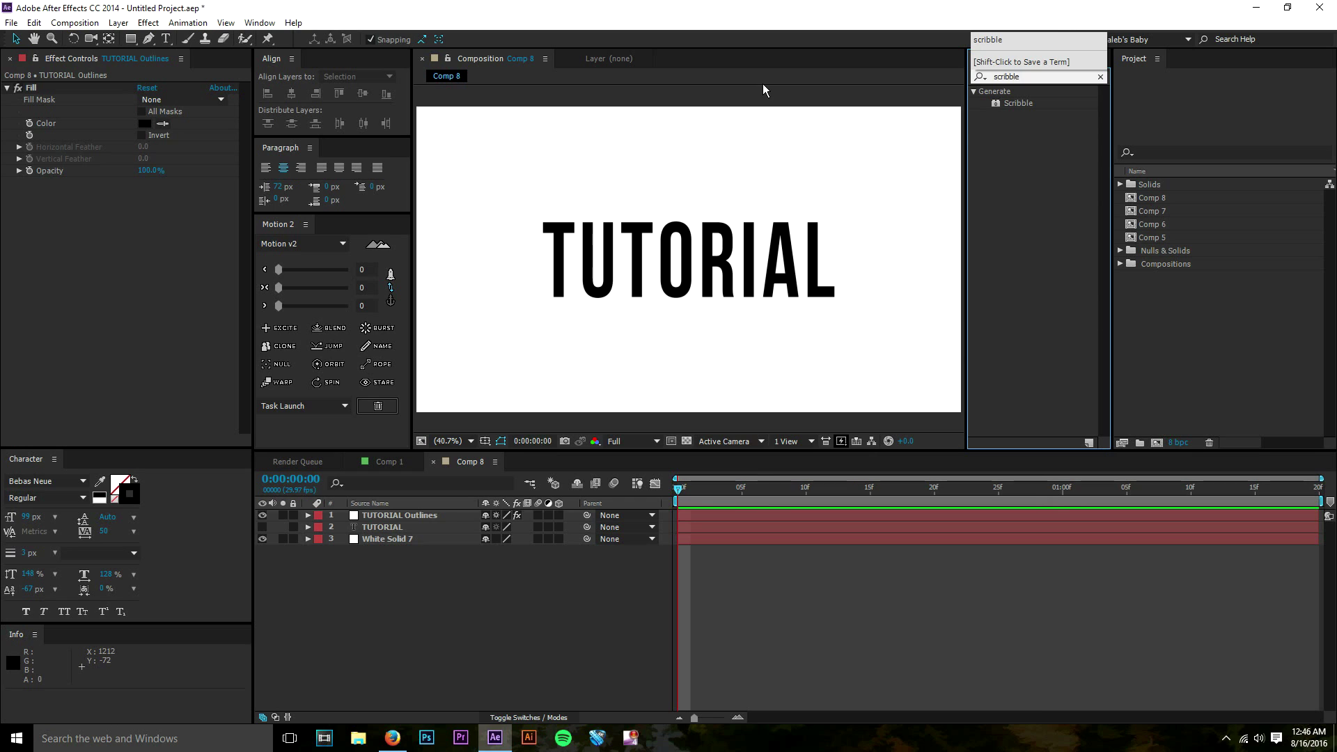
click(1026, 104)
mouse_move(1026, 104)
mouse_down()
mouse_move(845, 573)
mouse_move(456, 519)
mouse_up()
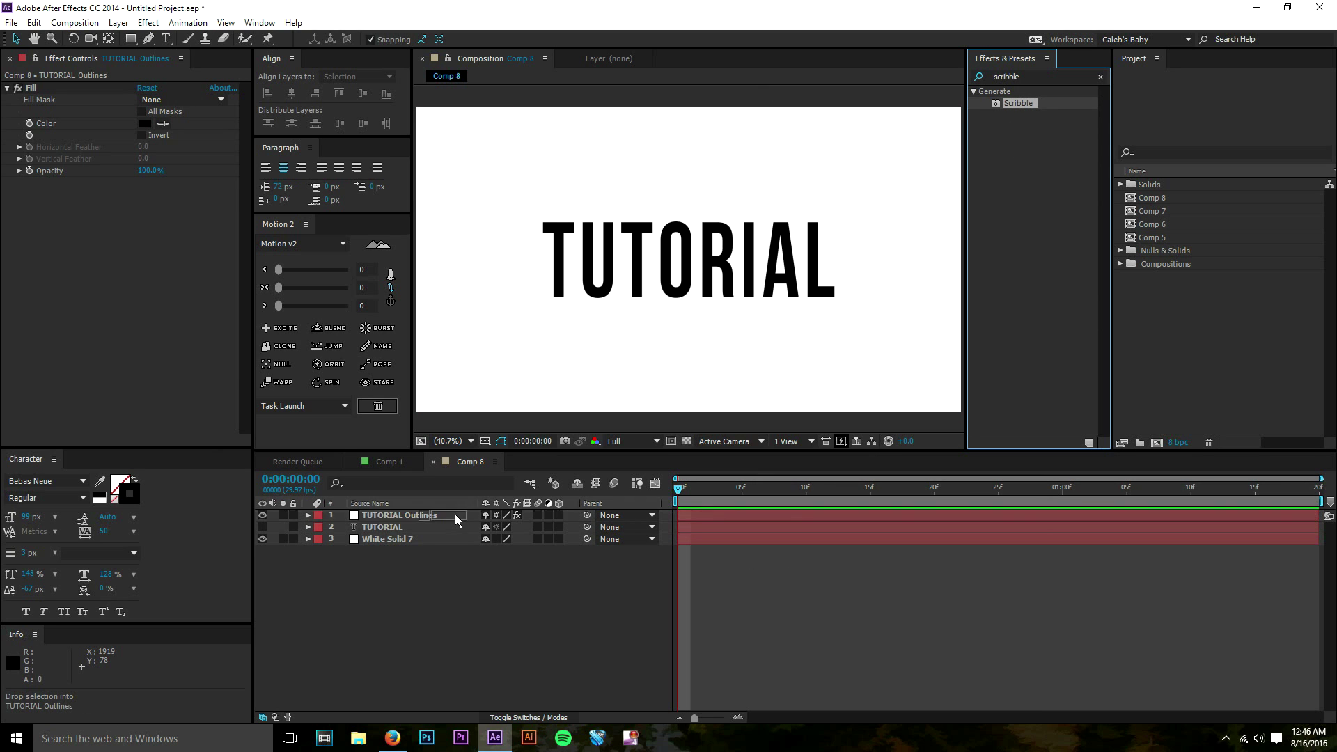
click(781, 609)
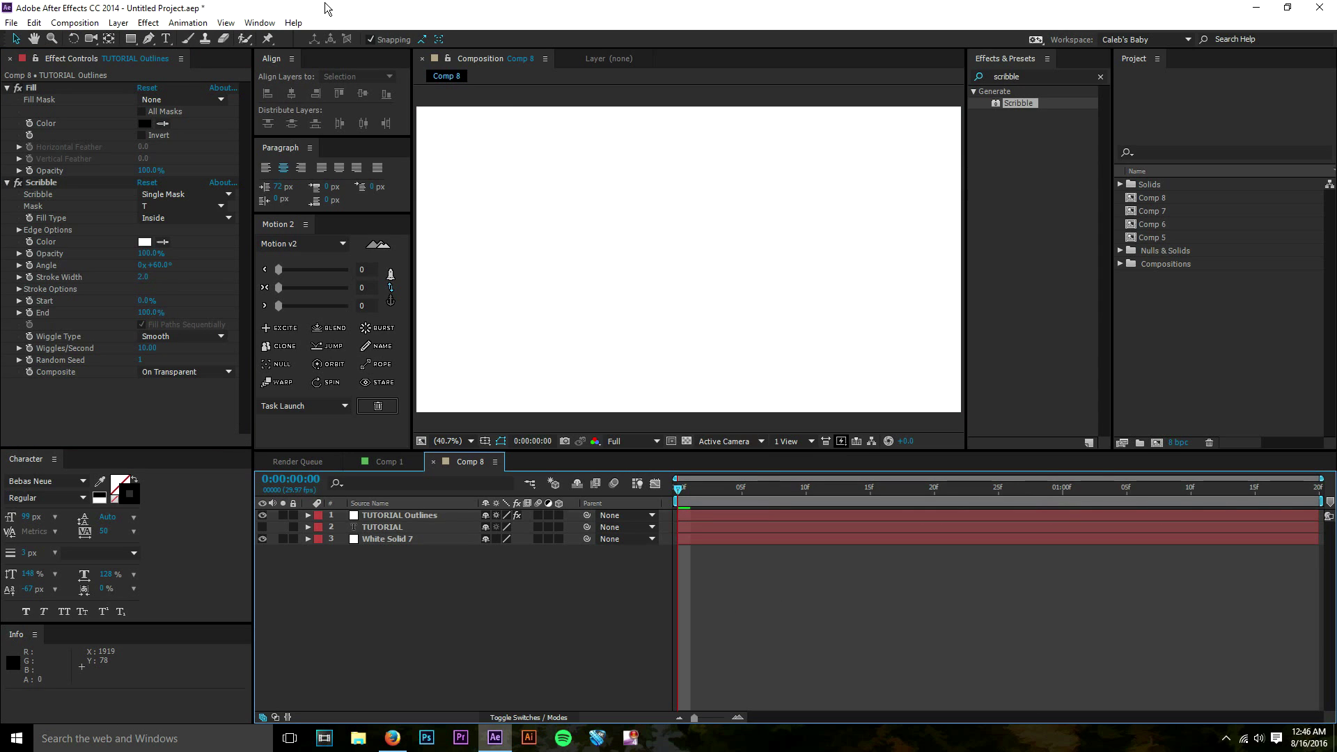
click(32, 89)
key(Delete)
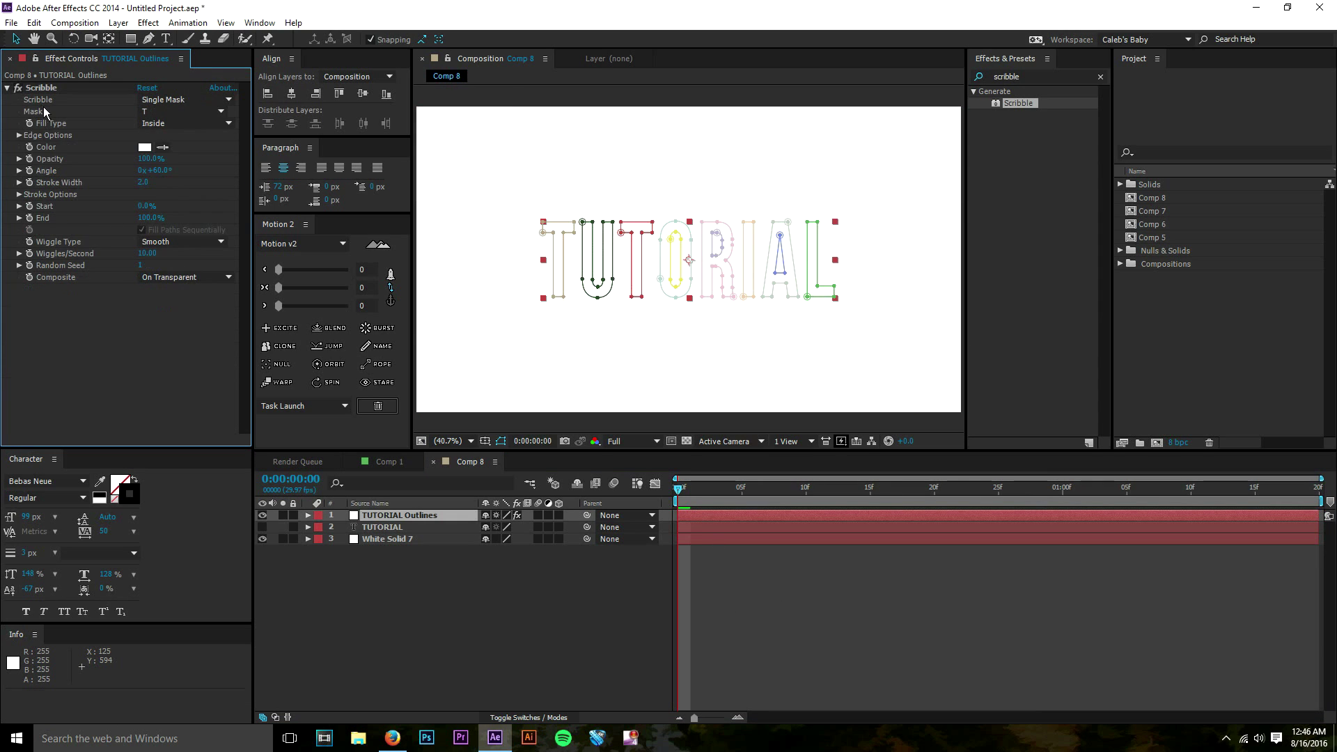
Step: Set the Scribble effect's color to near-black 0D0D0D
click(144, 146)
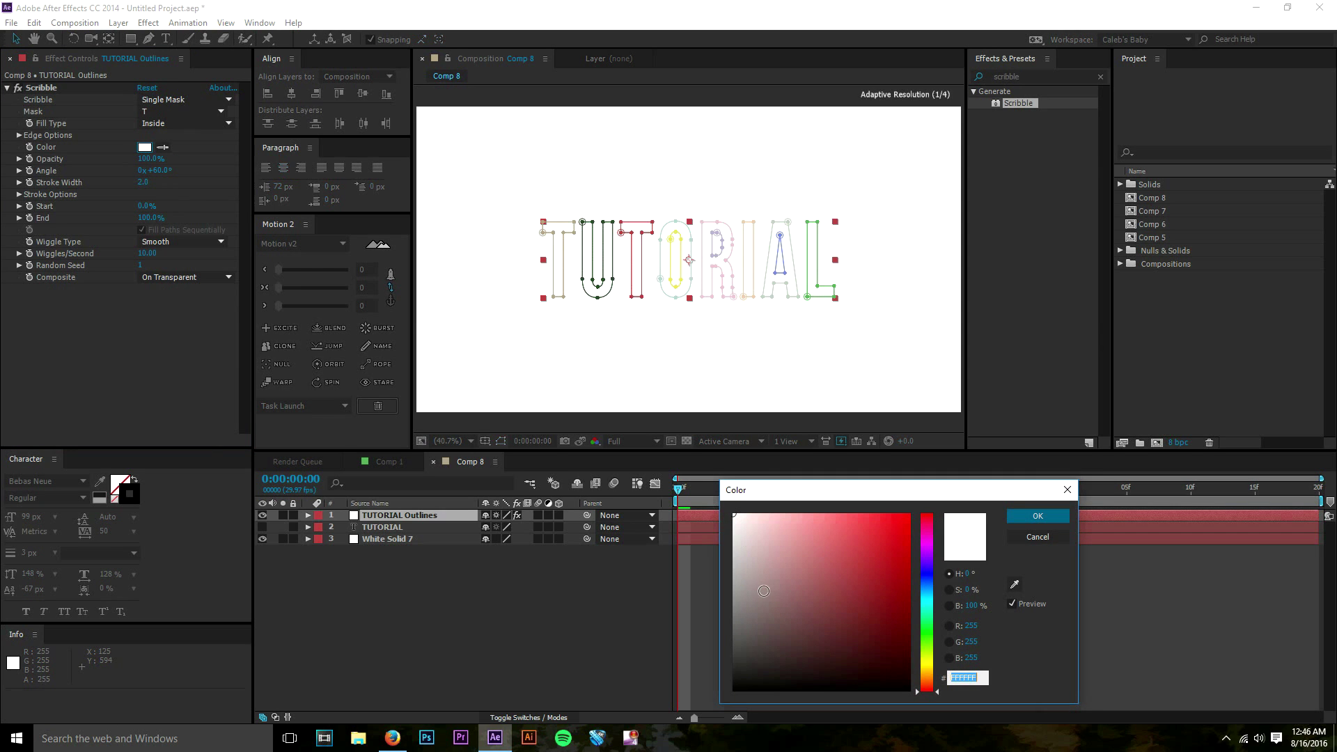
drag(764, 639, 719, 686)
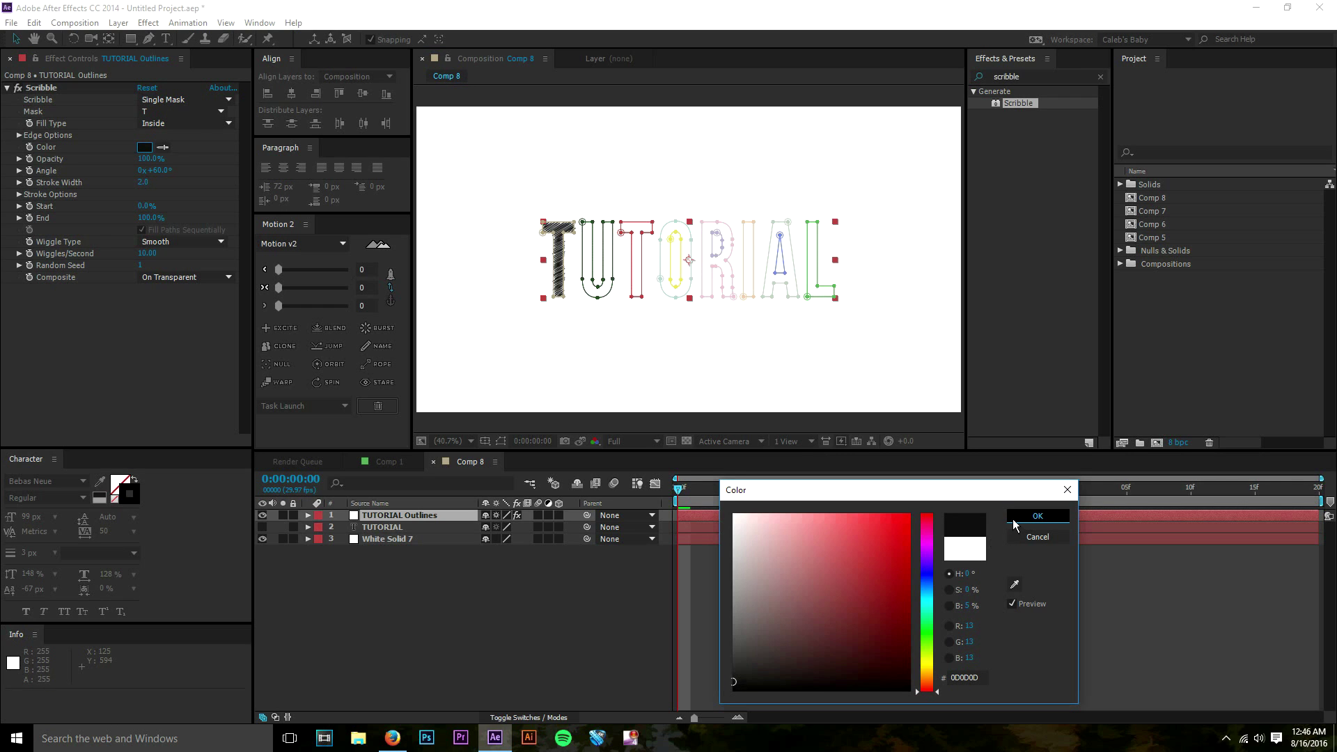
click(1013, 521)
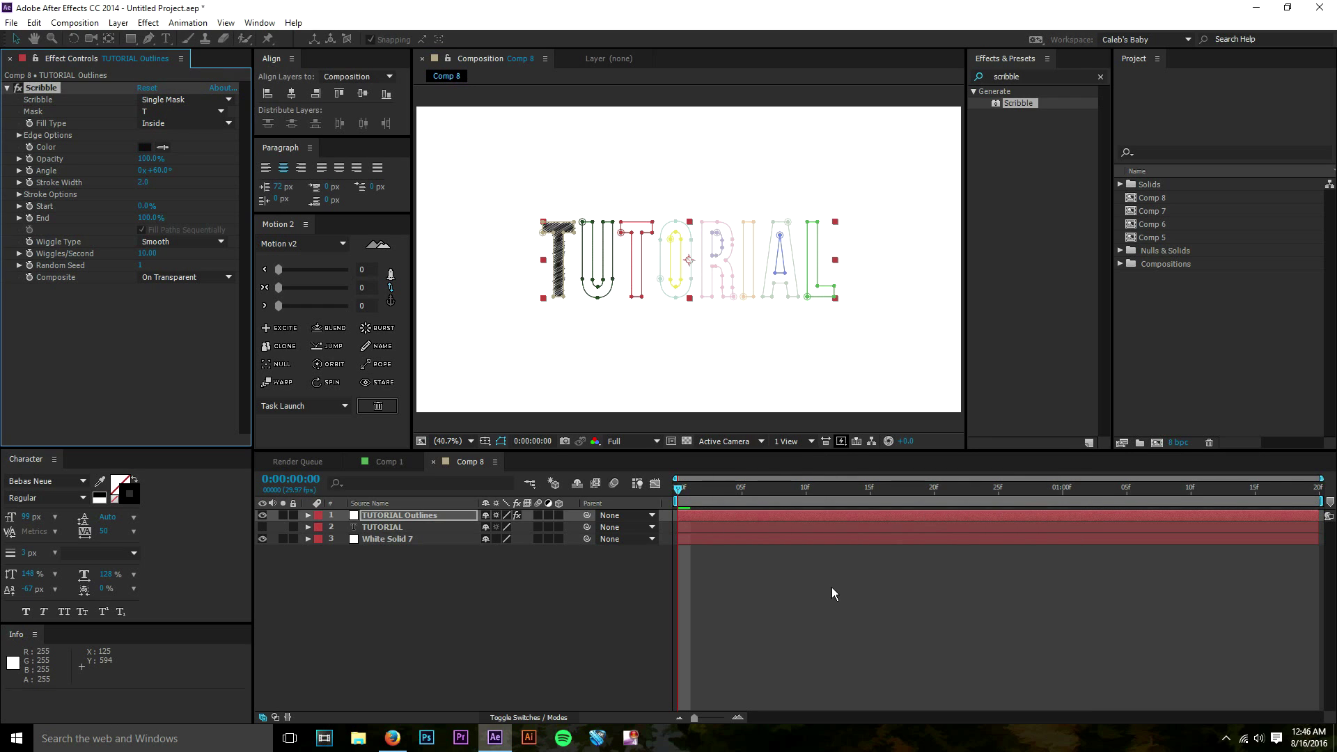
click(145, 147)
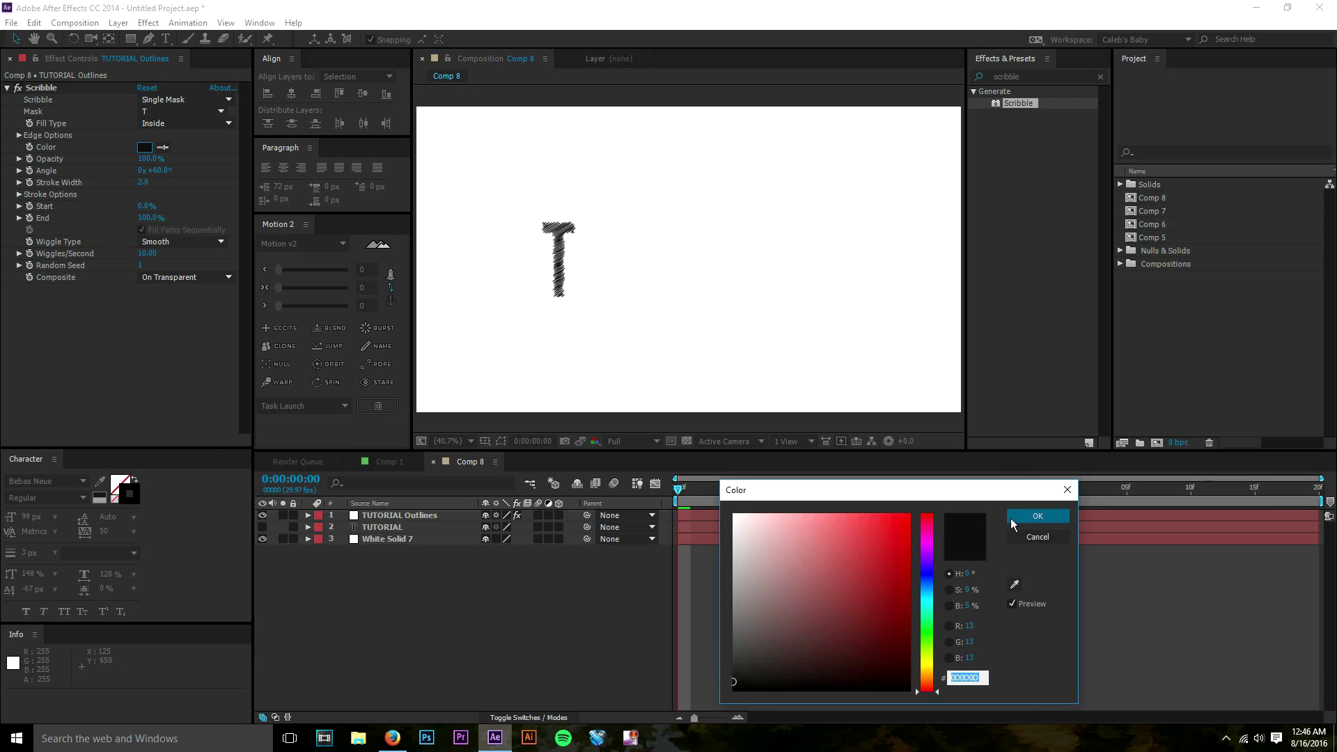
click(1036, 516)
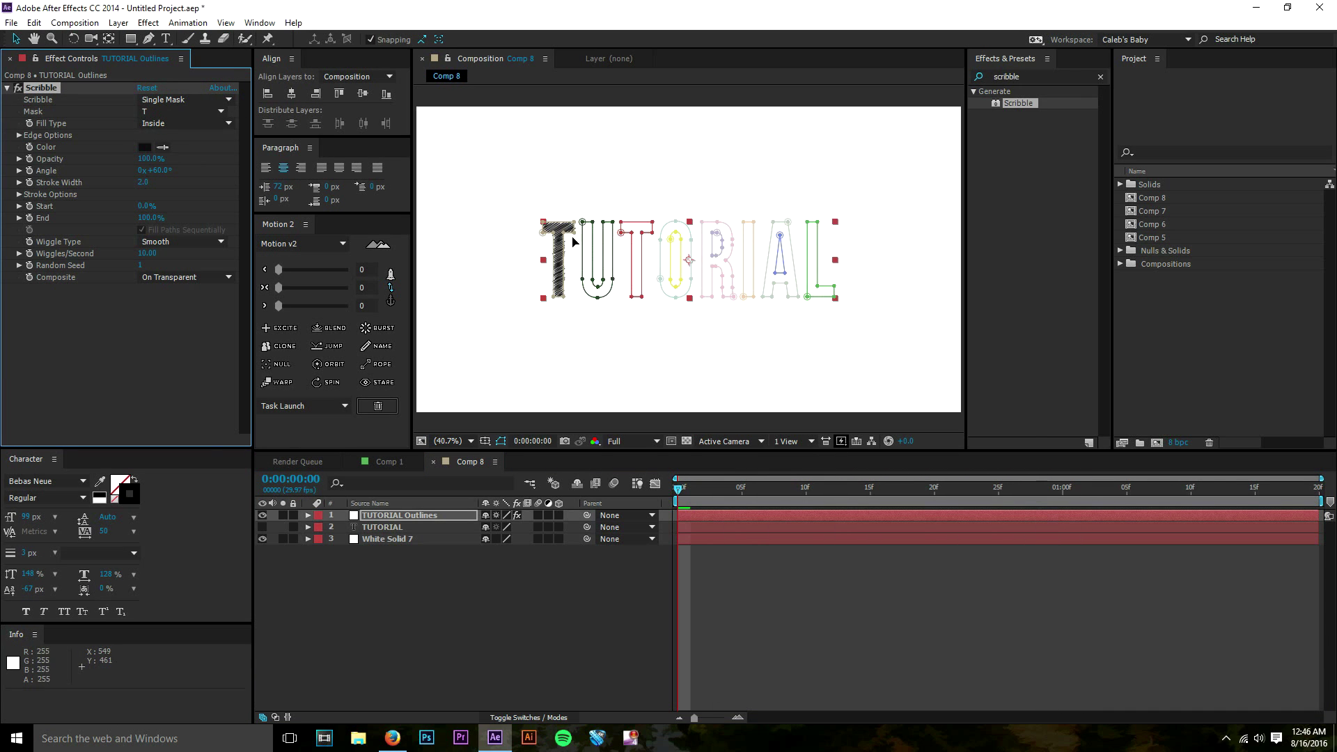
click(816, 596)
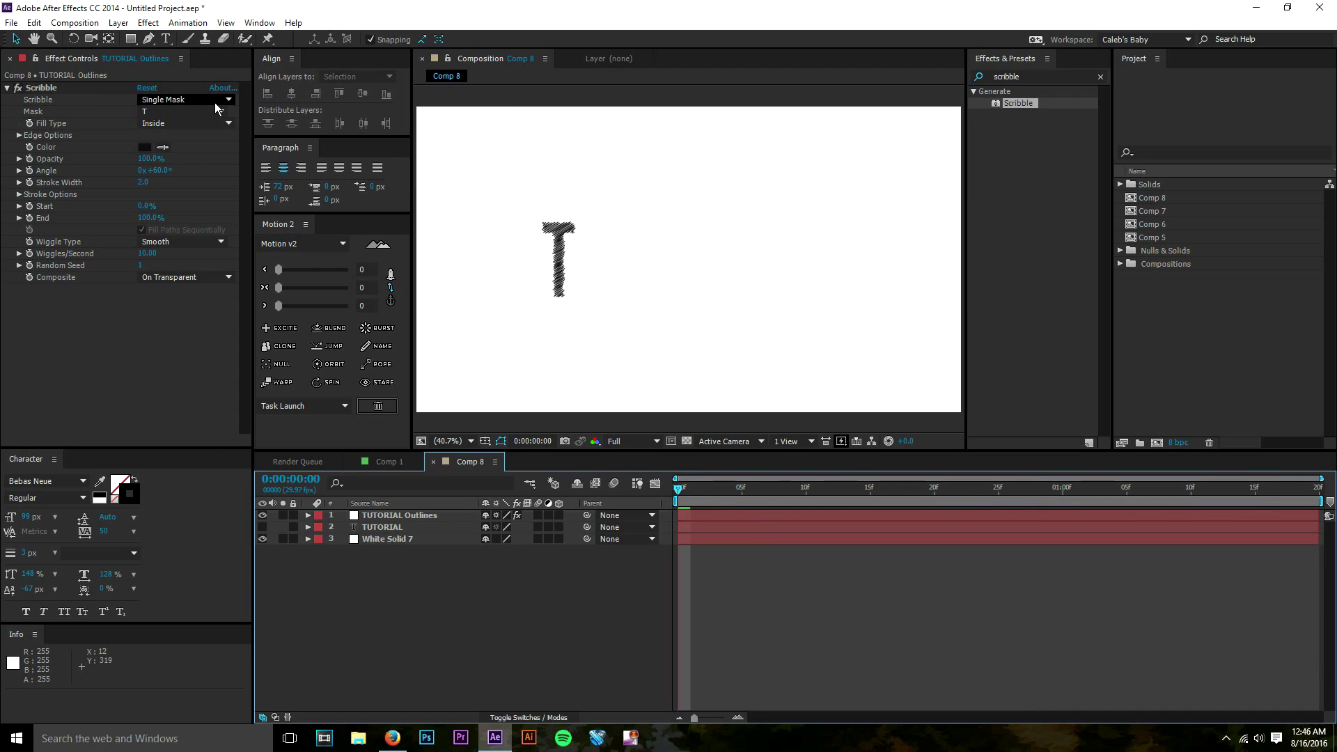
Step: Make the Scribble effect apply to All Masks and scrub through the first frames to preview the result
click(154, 101)
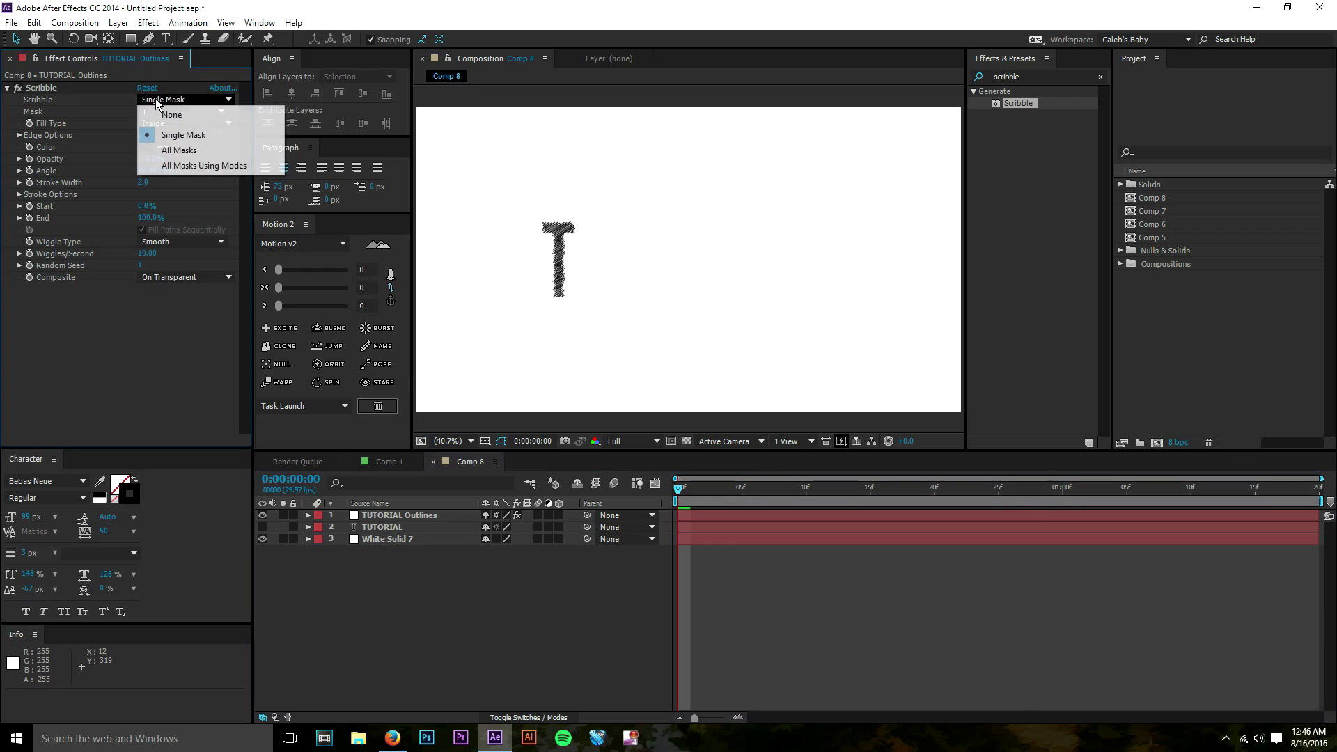
click(172, 151)
click(733, 624)
click(693, 491)
mouse_move(703, 495)
mouse_down()
mouse_move(787, 478)
mouse_move(679, 489)
mouse_up()
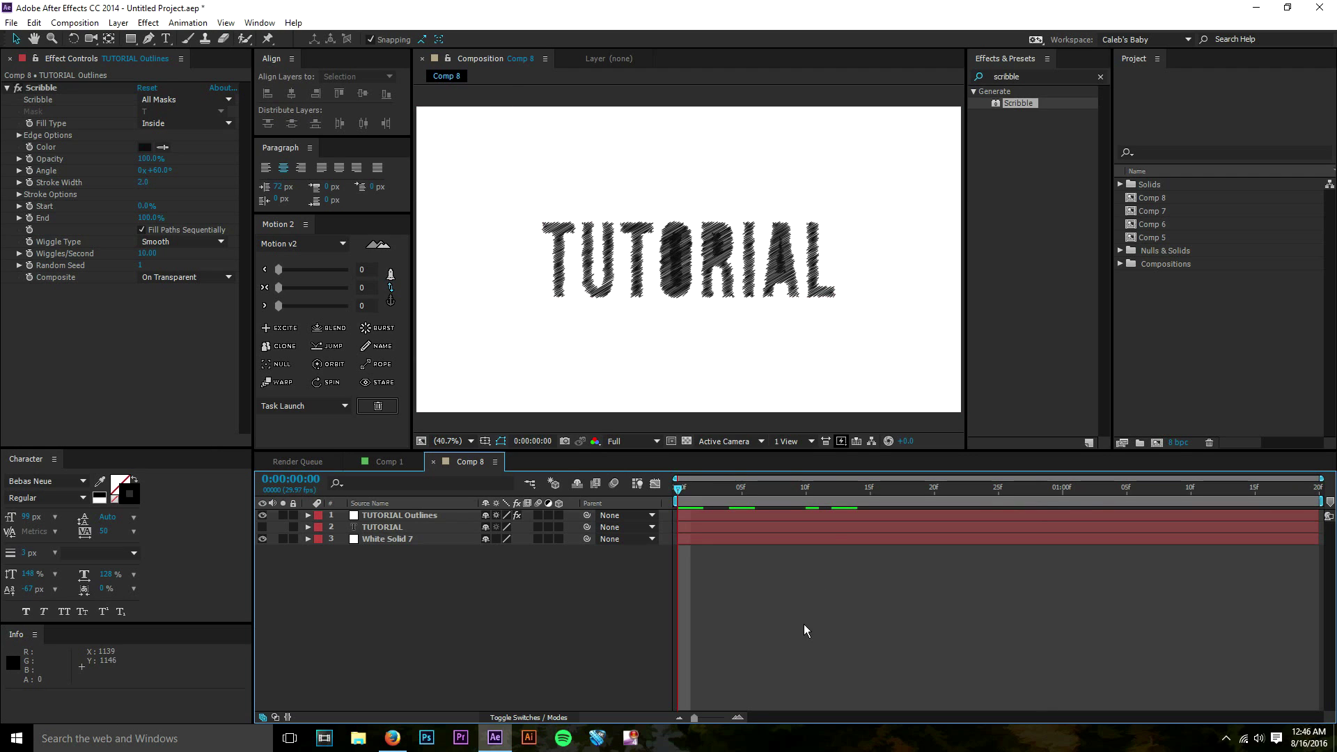
Step: Set the Scribble effect's Stroke Width to 6
click(142, 182)
text(6)
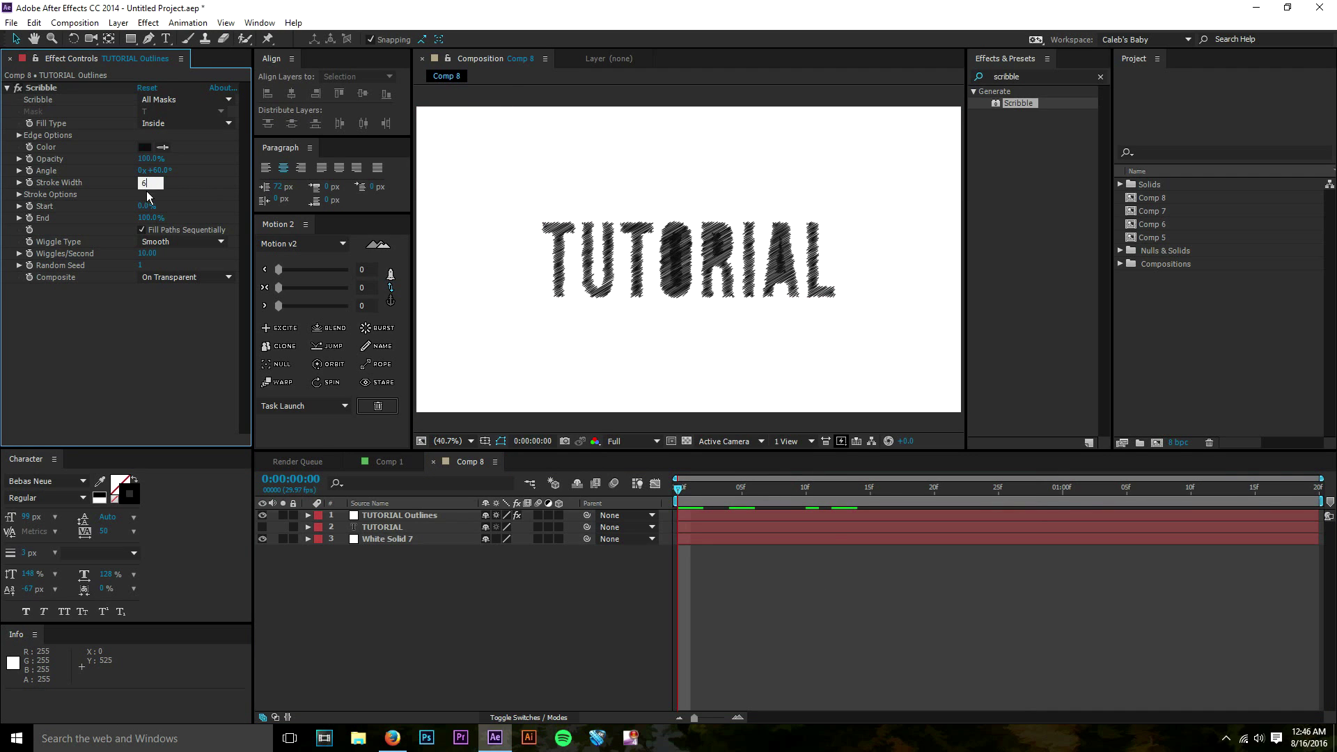
key(Return)
click(777, 607)
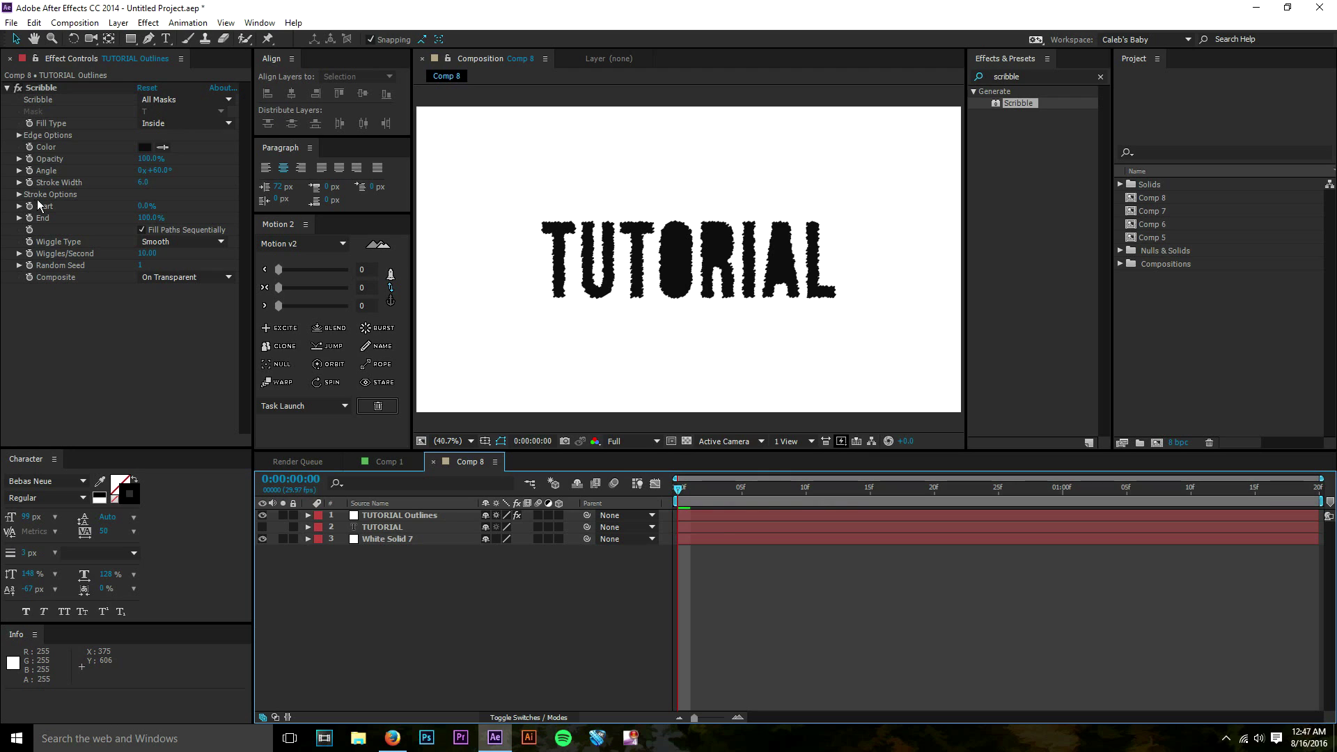
Step: Set the Scribble stroke's Curviness to 61% and its Curviness Variation to 76%
click(19, 194)
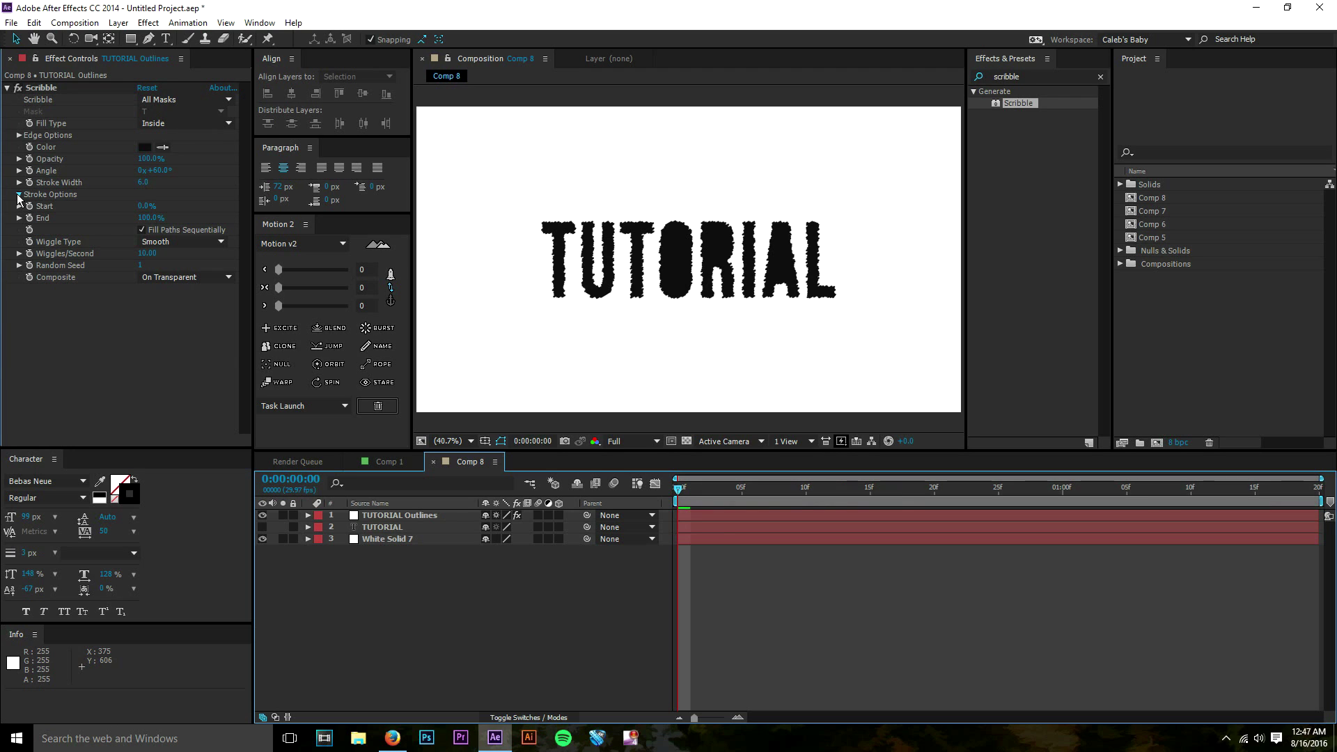
click(142, 206)
text(100)
key(Return)
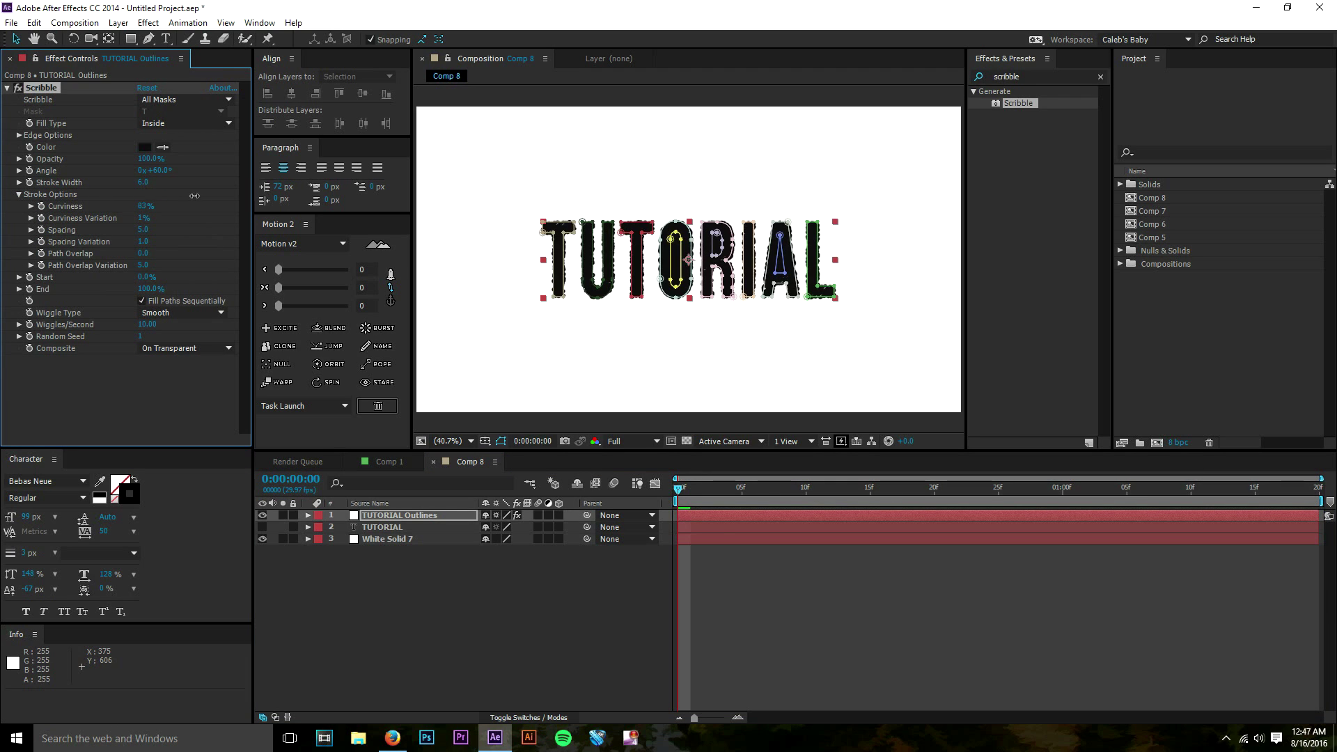
click(732, 584)
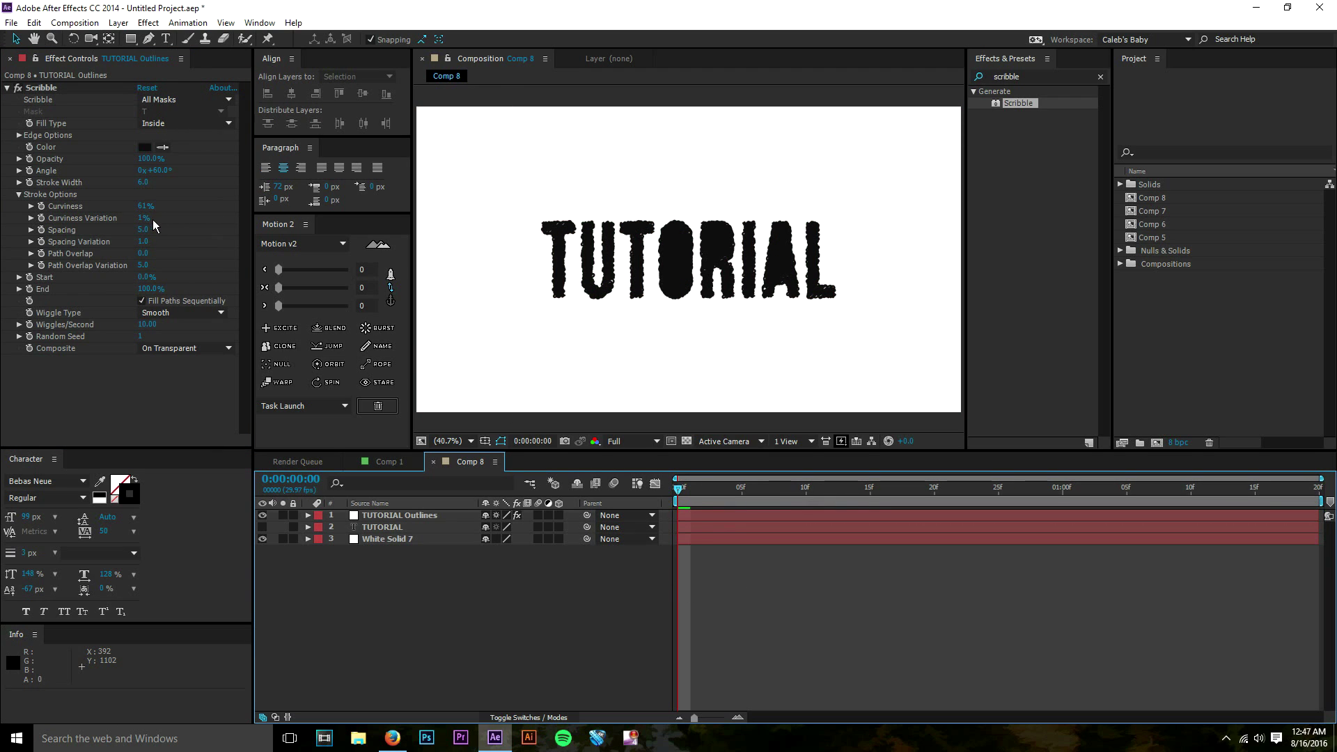
drag(141, 221, 188, 217)
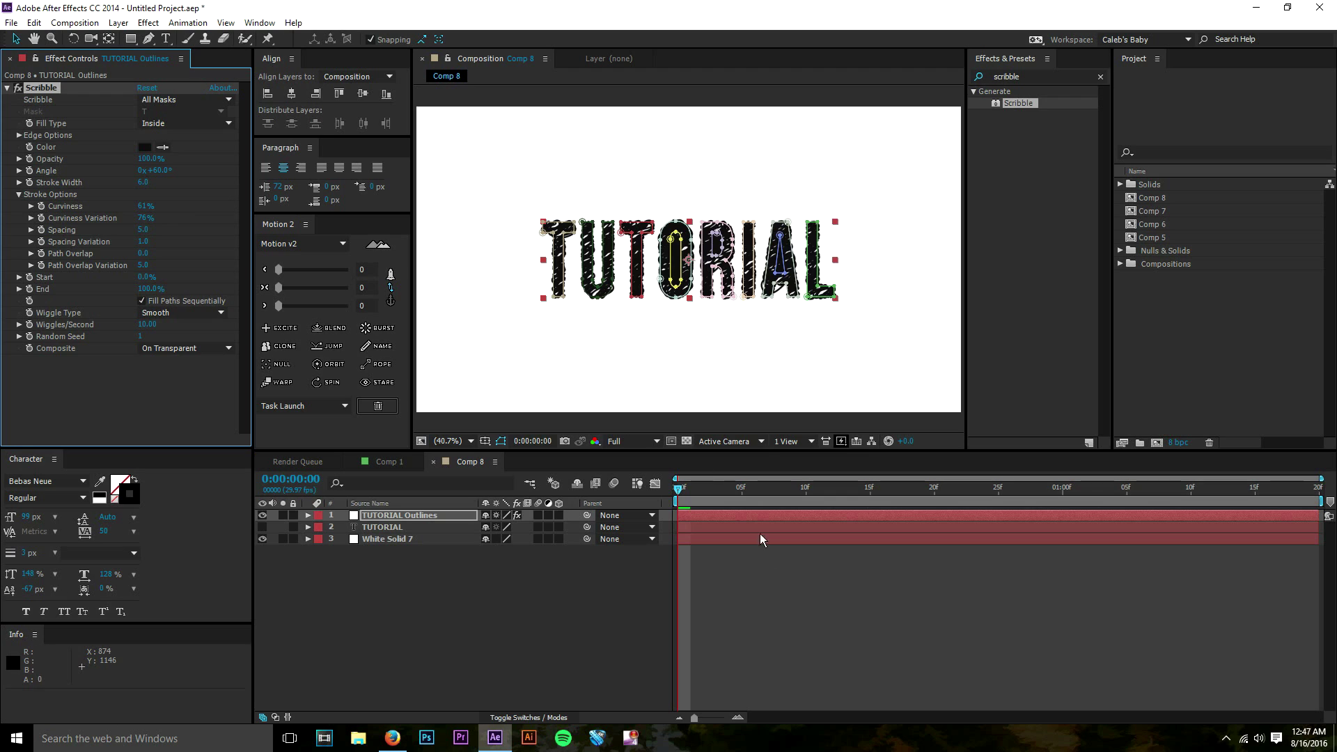
click(786, 637)
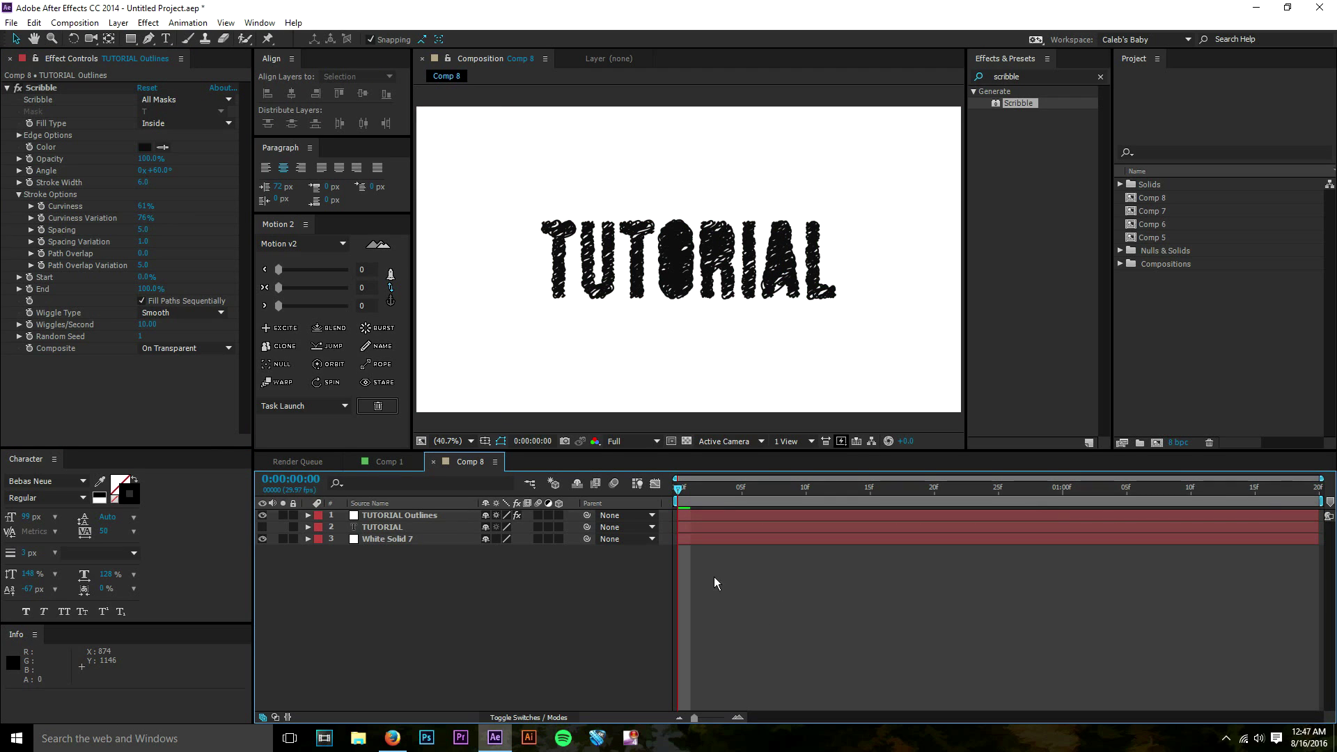
Step: Set the Scribble stroke's Spacing to 4.6 and its Spacing Variation to 0
click(601, 284)
mouse_move(142, 229)
mouse_down()
mouse_move(162, 224)
mouse_move(133, 226)
mouse_move(188, 242)
mouse_move(325, 227)
mouse_move(104, 221)
mouse_up()
click(757, 656)
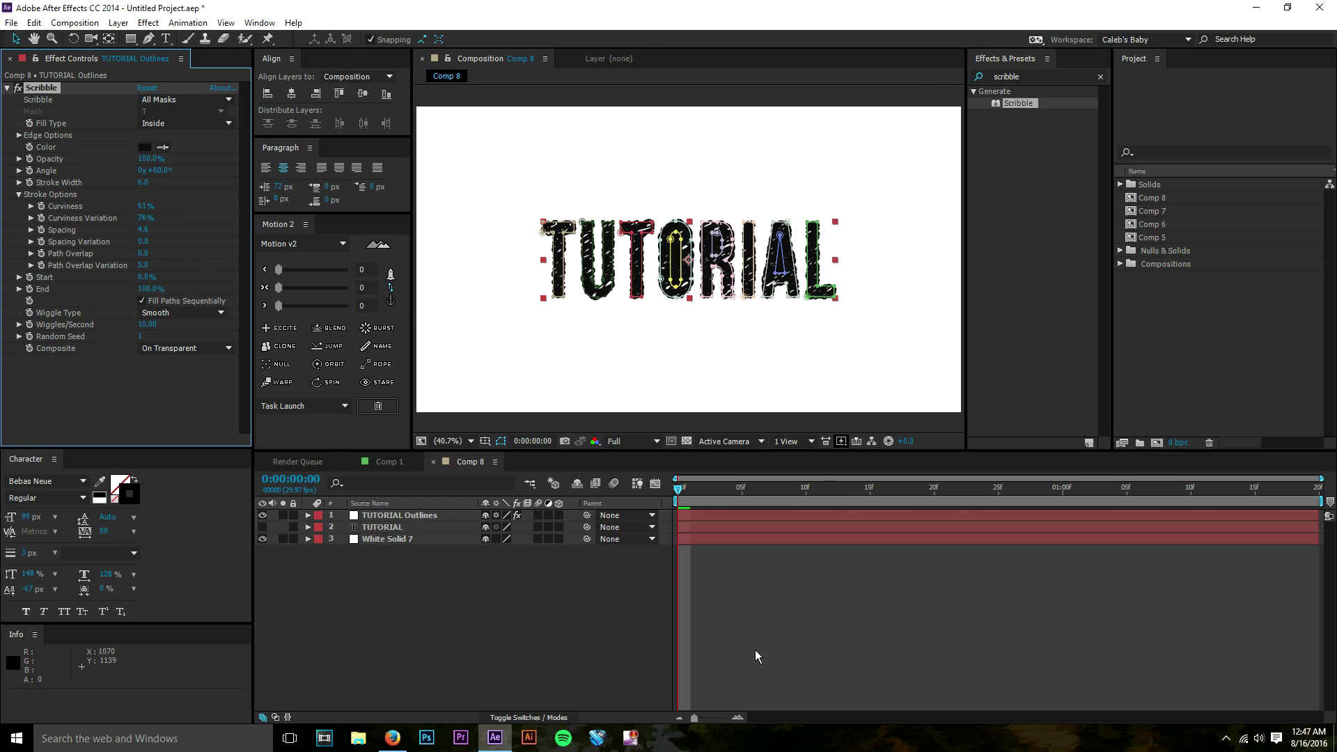
click(454, 515)
click(753, 640)
click(721, 519)
click(710, 610)
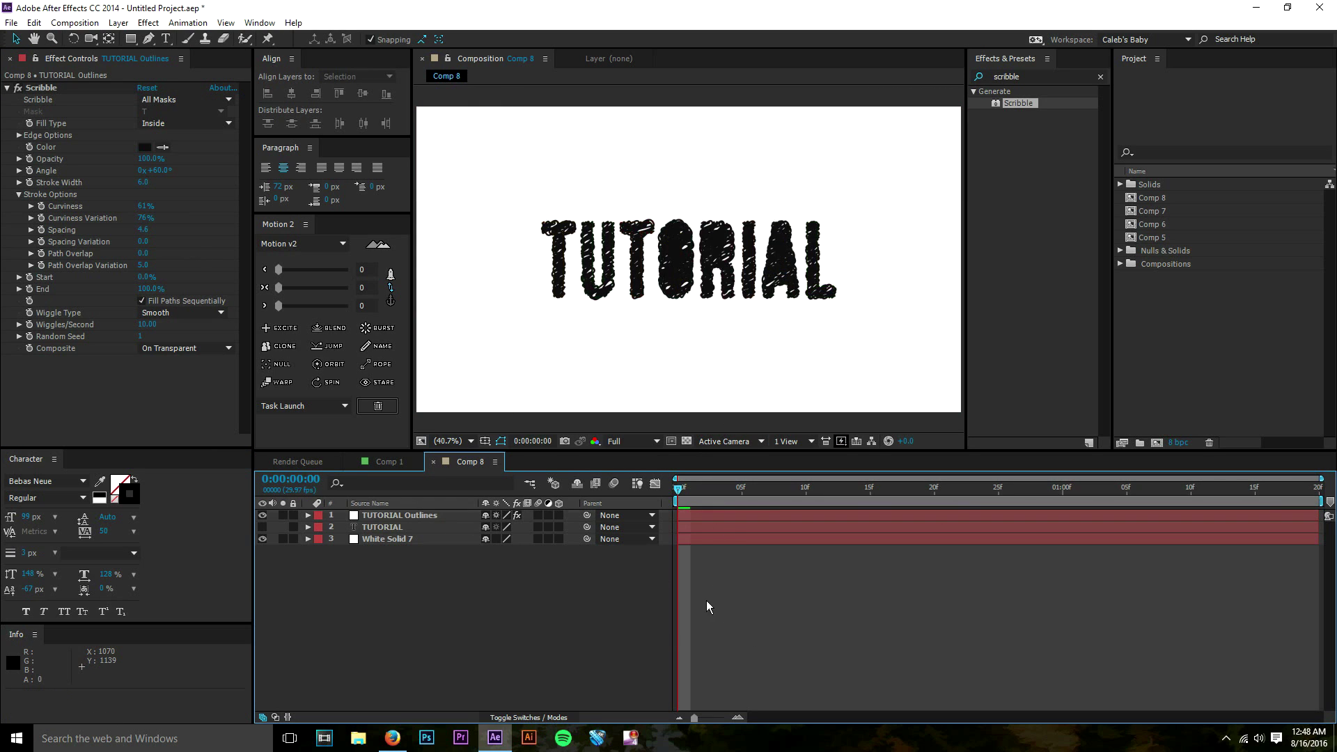
Step: Set the TUTORIAL Outlines layer's Scribble Curviness to 28% and its Curviness Variation to 61%
click(407, 516)
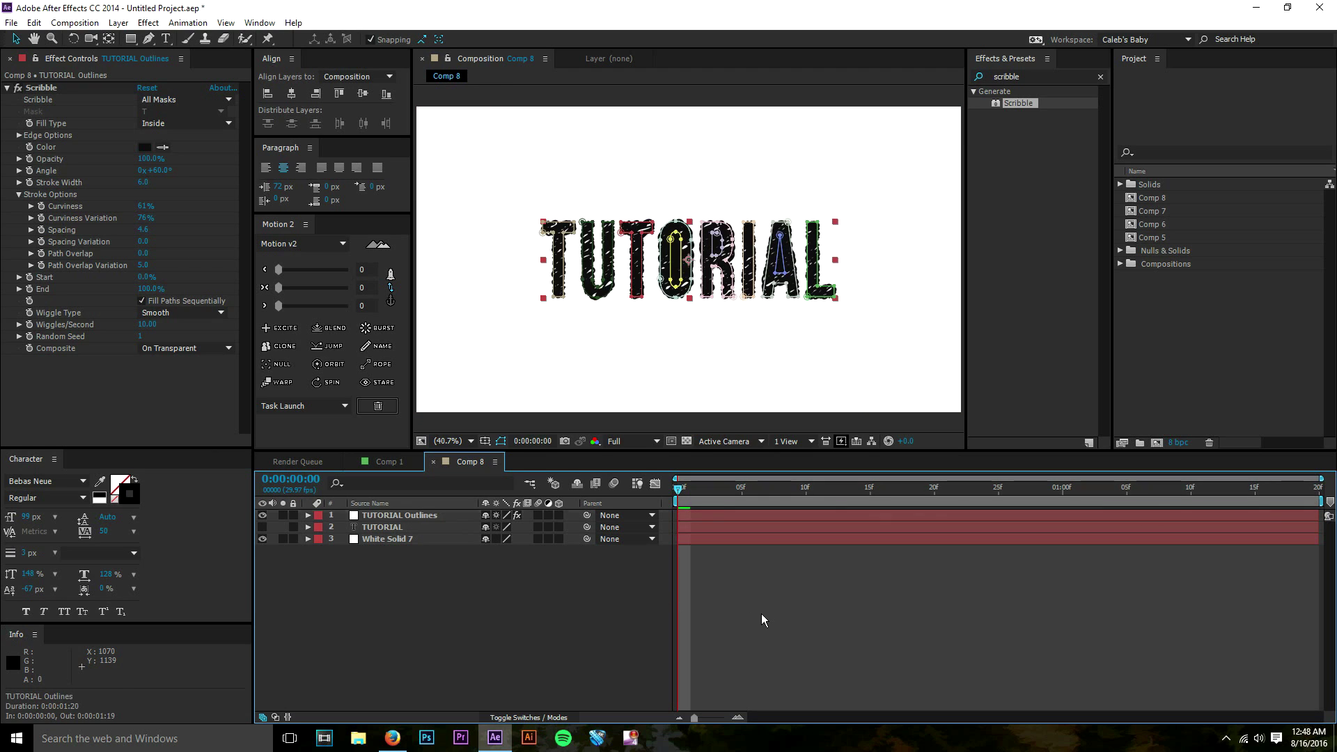
click(412, 515)
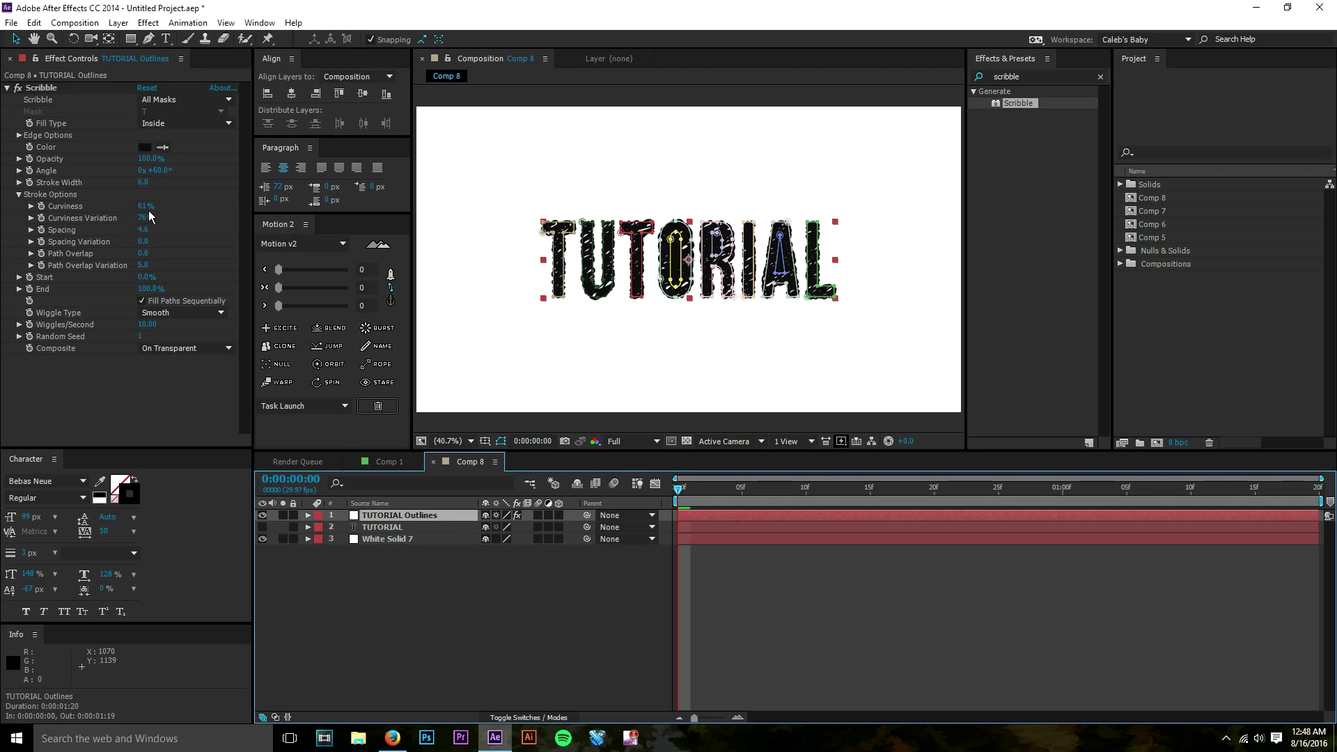
mouse_move(148, 206)
mouse_down()
mouse_move(124, 209)
mouse_move(134, 222)
mouse_up()
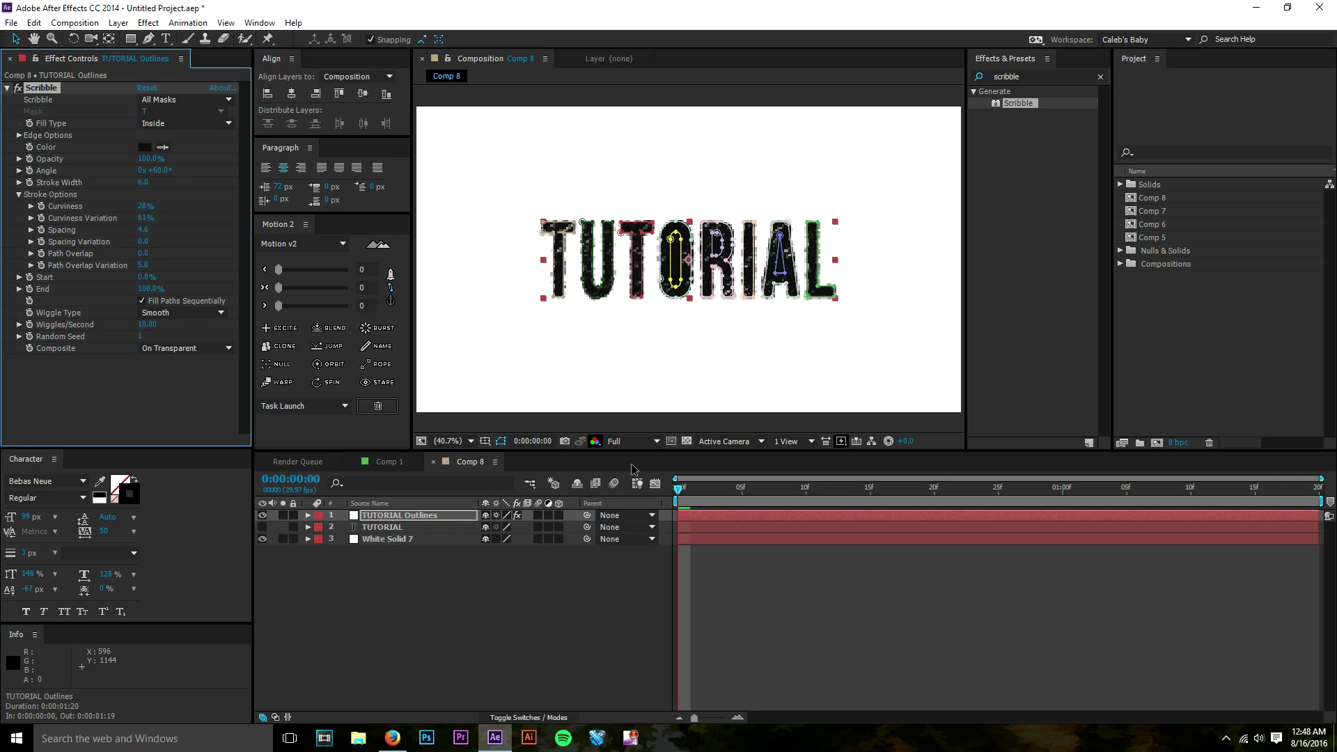
click(743, 629)
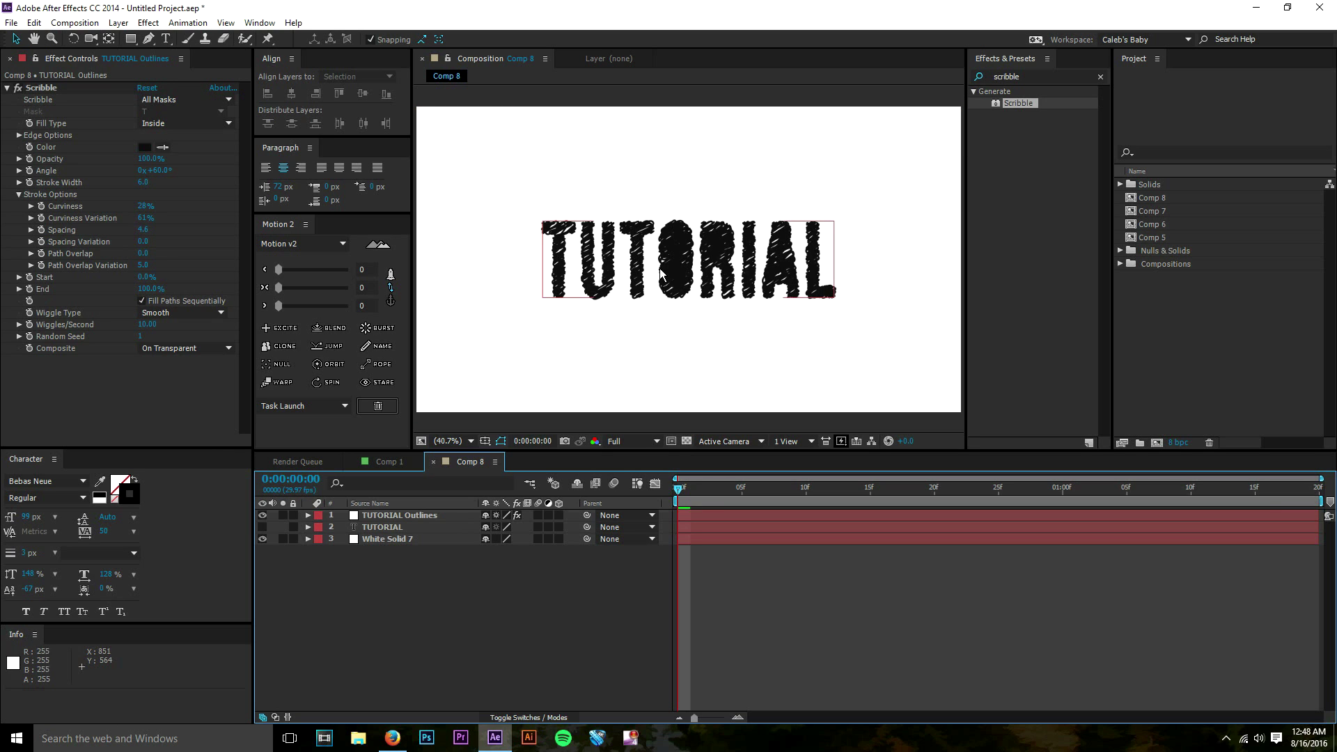
Step: Examine the scribbled letters up close and compare them with the finished TUTORIAL text in Comp 1
scroll(587, 271, up, 1)
scroll(586, 272, up, 2)
scroll(611, 245, up, 2)
scroll(611, 246, down, 2)
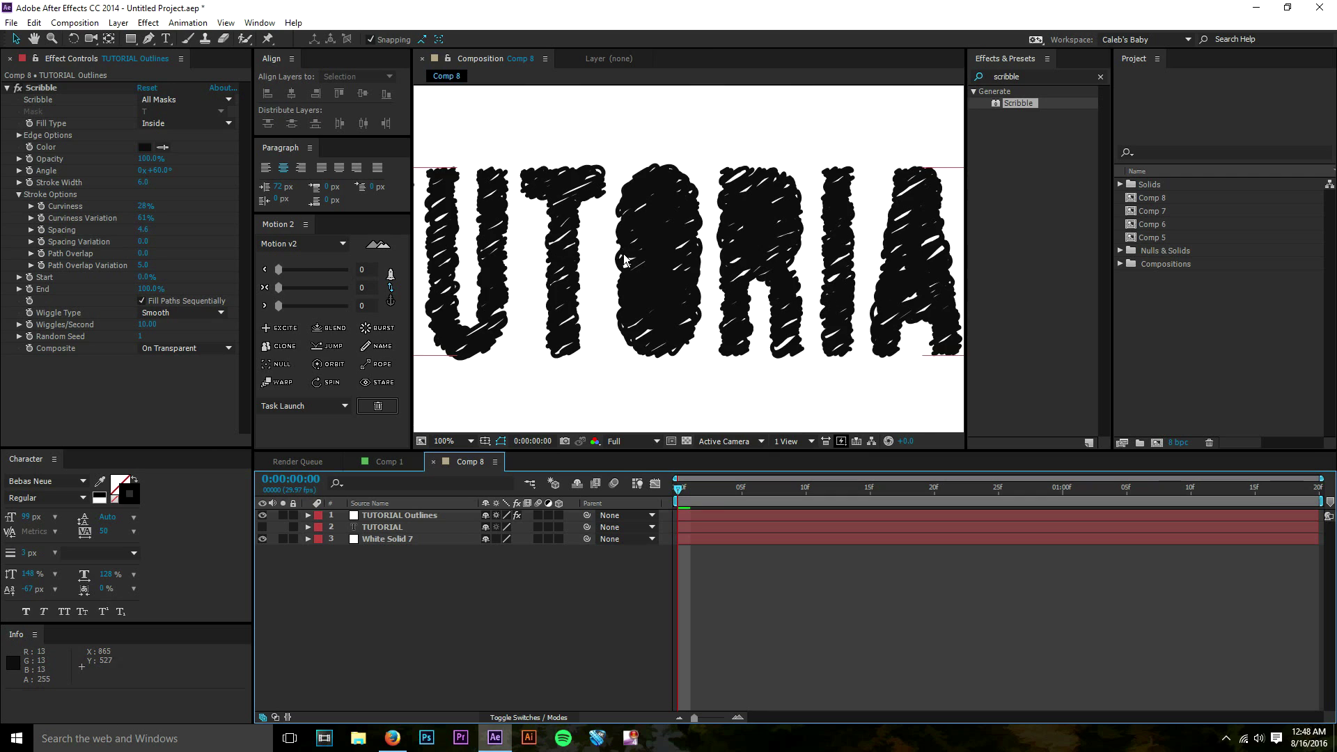
click(449, 441)
click(449, 458)
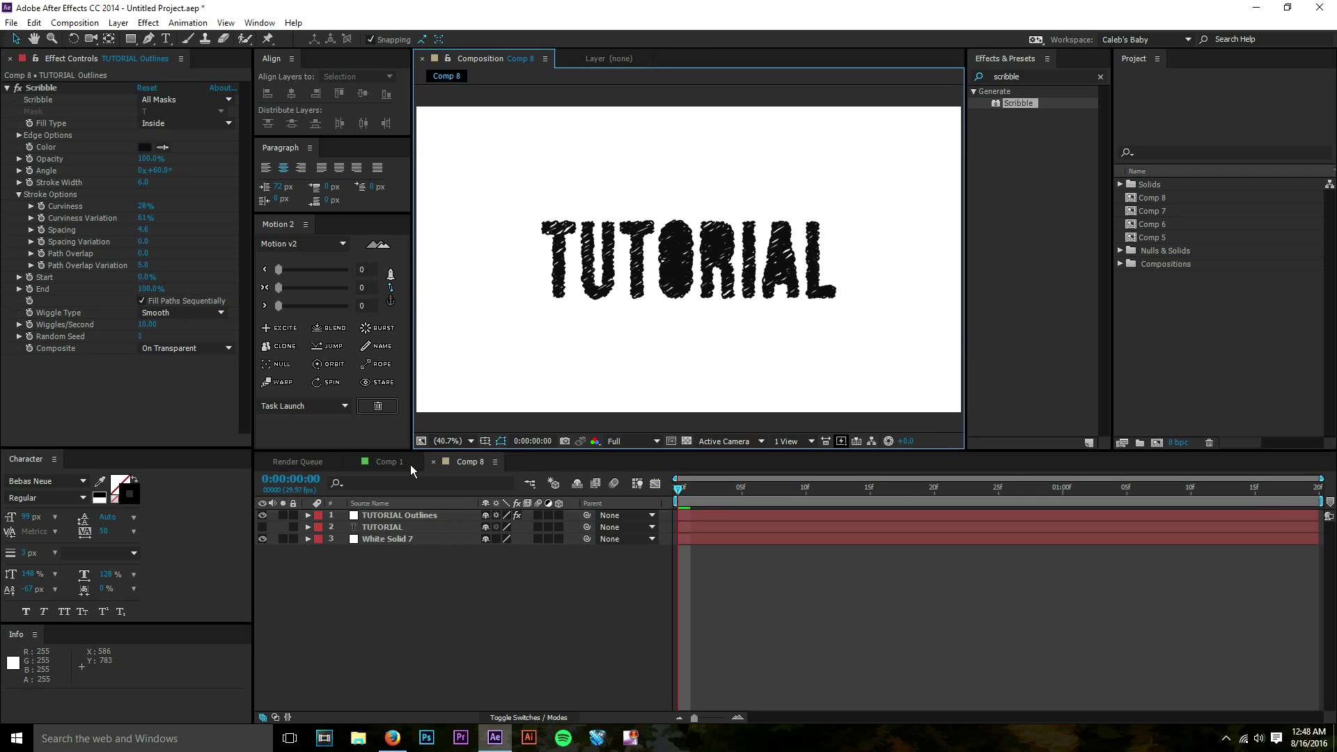
click(411, 463)
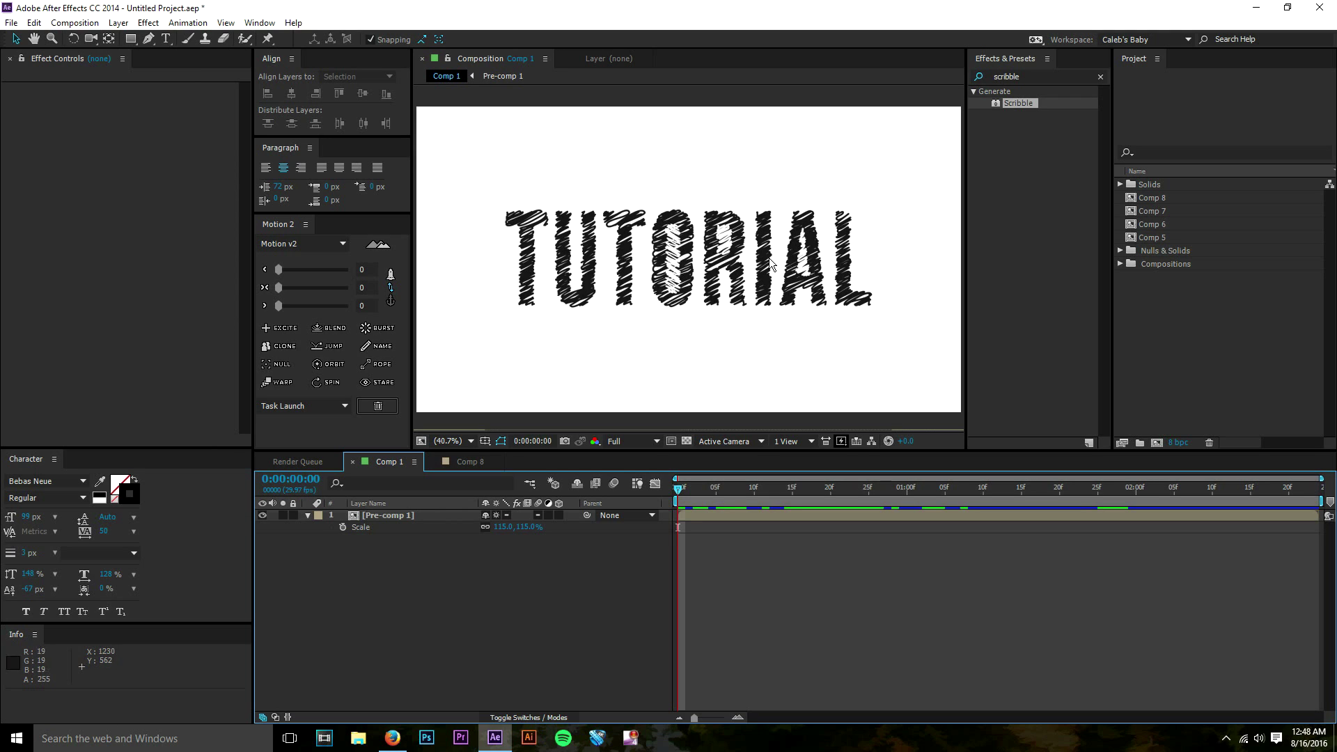
click(476, 464)
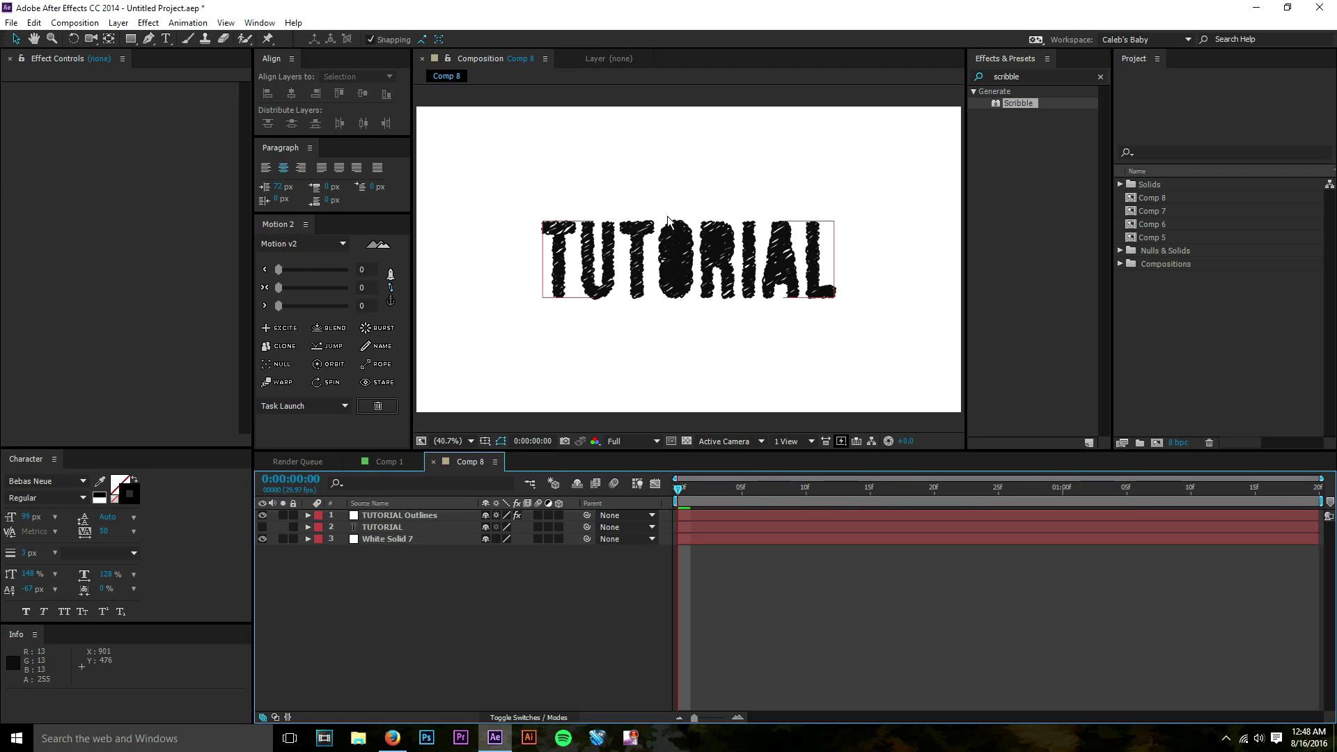
click(402, 459)
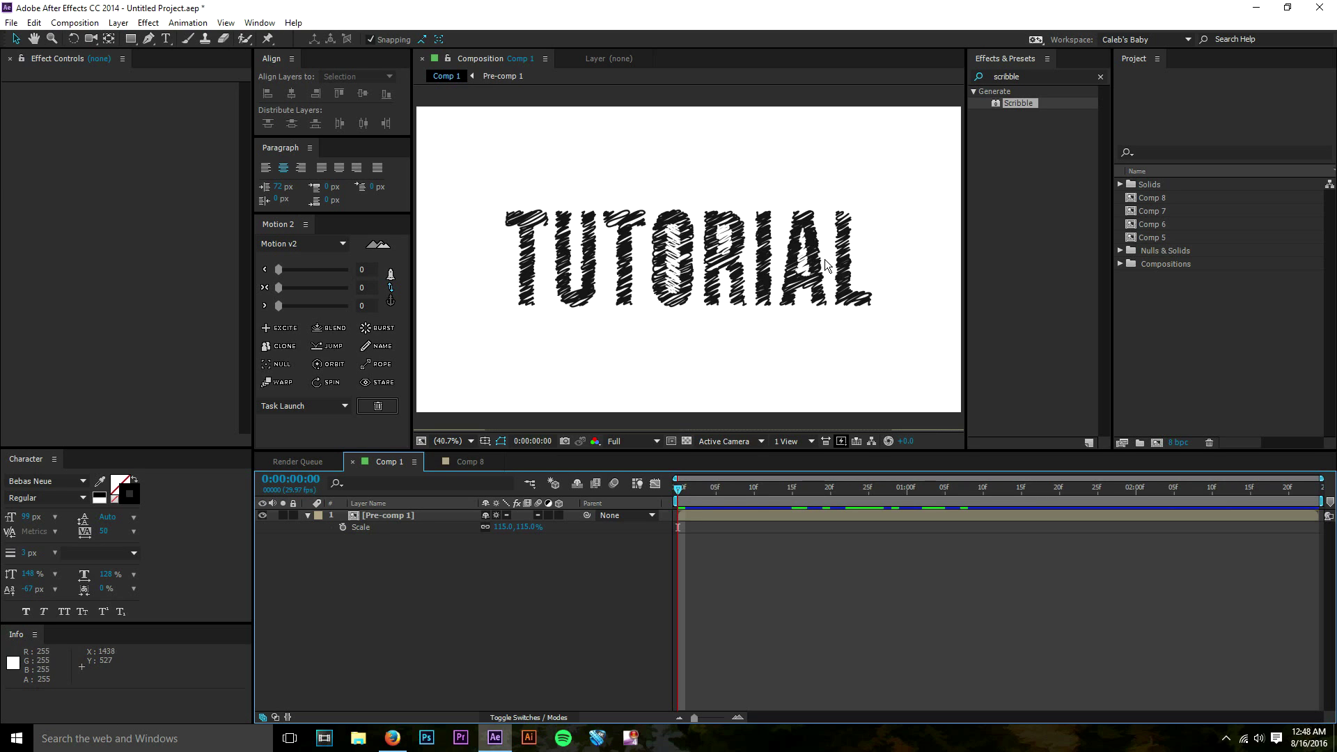
click(449, 460)
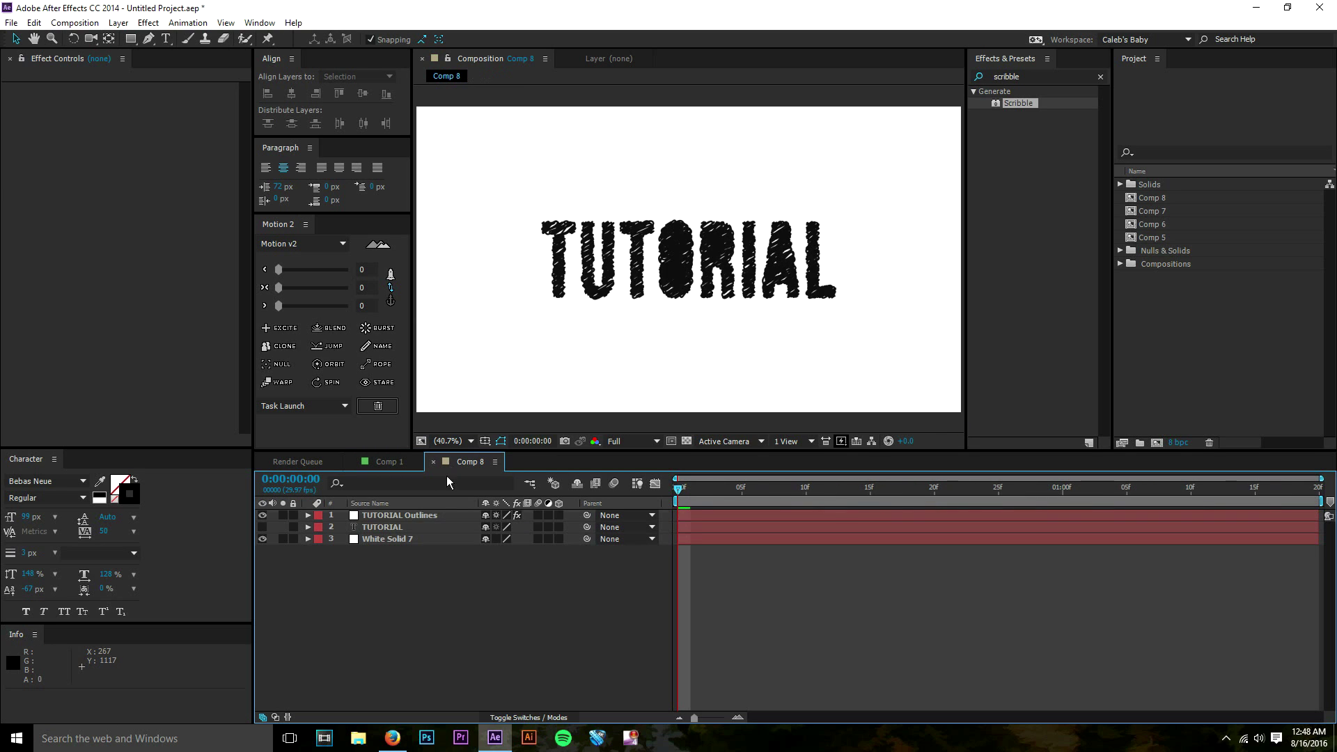
Step: Duplicate the TUTORIAL Outlines layer in Comp 8 three times
click(445, 516)
key(ctrl+d)
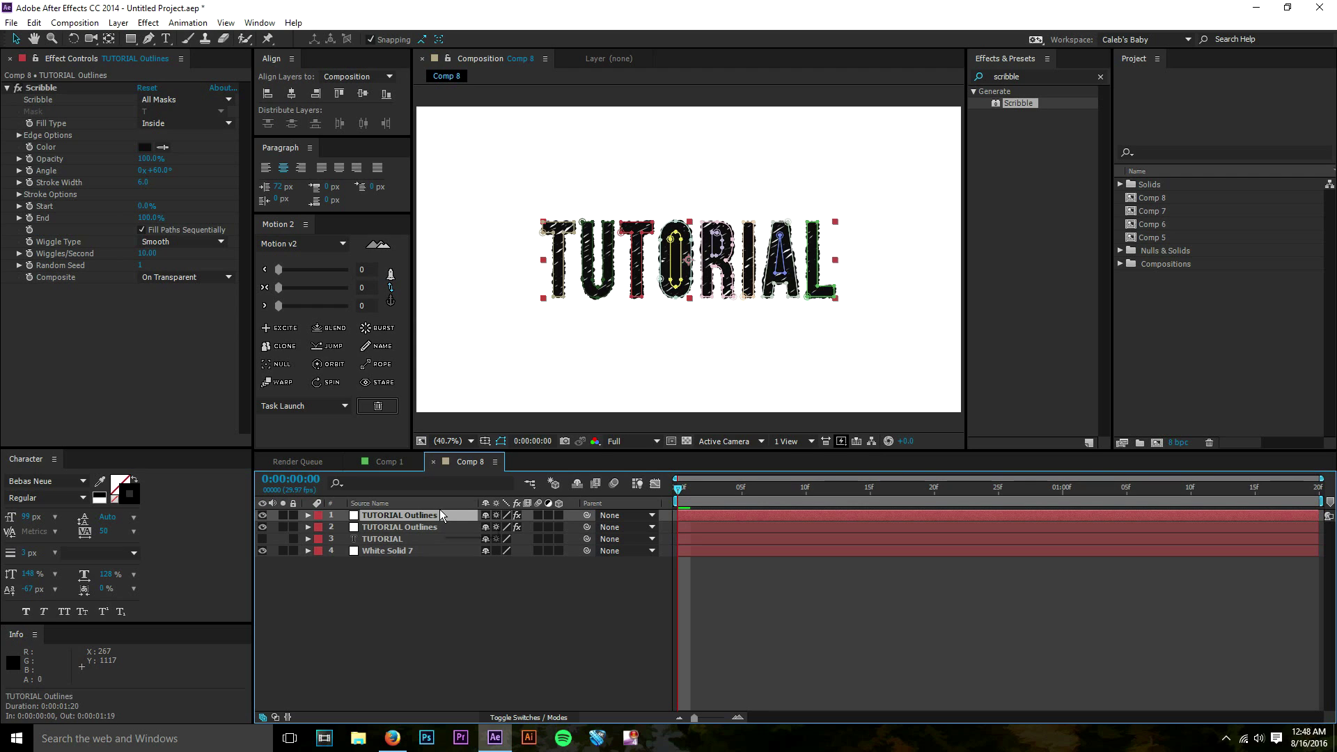
click(776, 656)
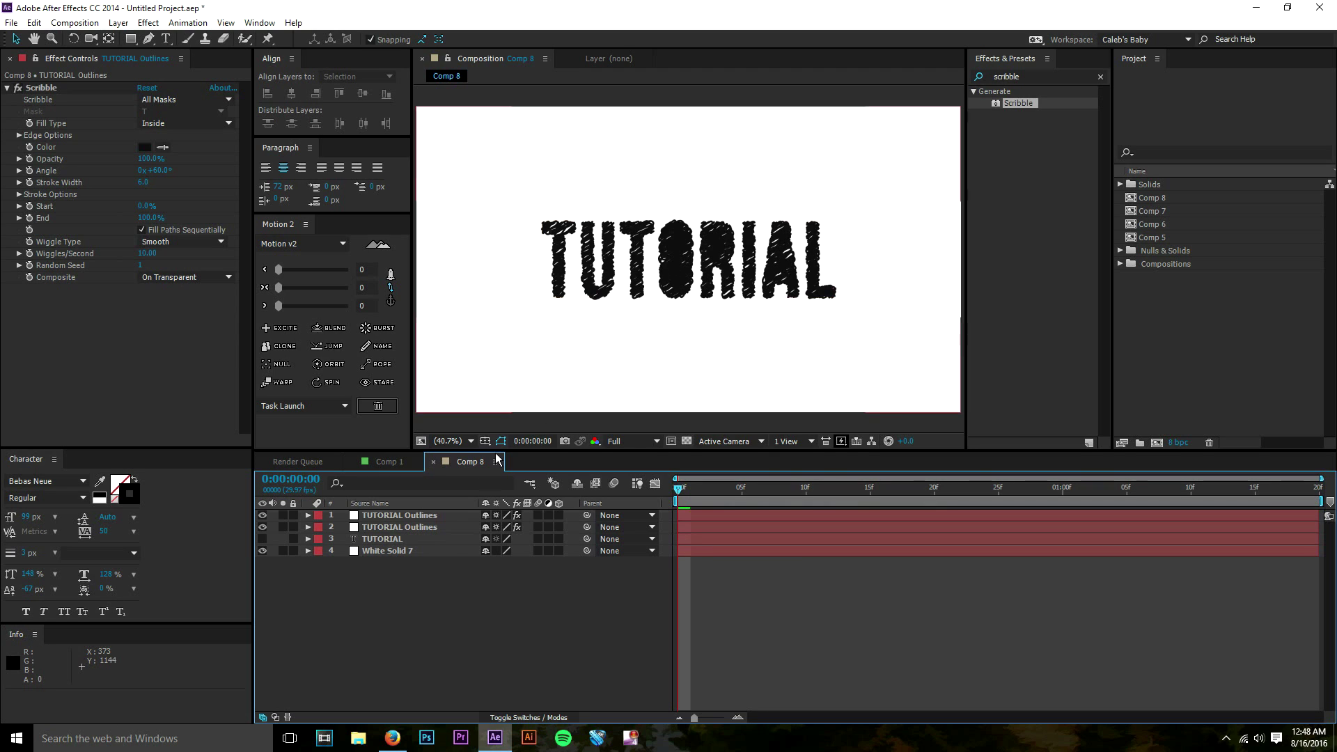
click(436, 514)
key(ctrl+d)
key(ctrl+d)
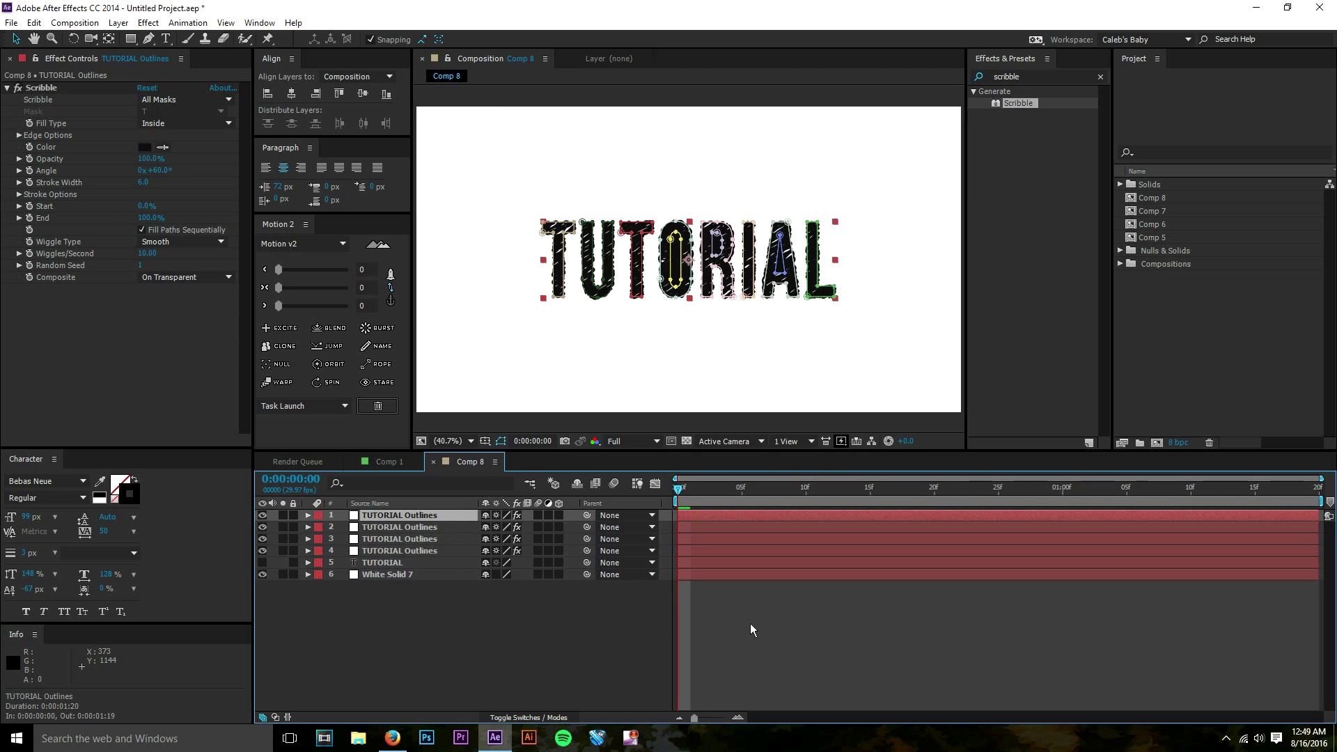
click(414, 530)
click(420, 539)
click(414, 530)
click(410, 519)
click(421, 653)
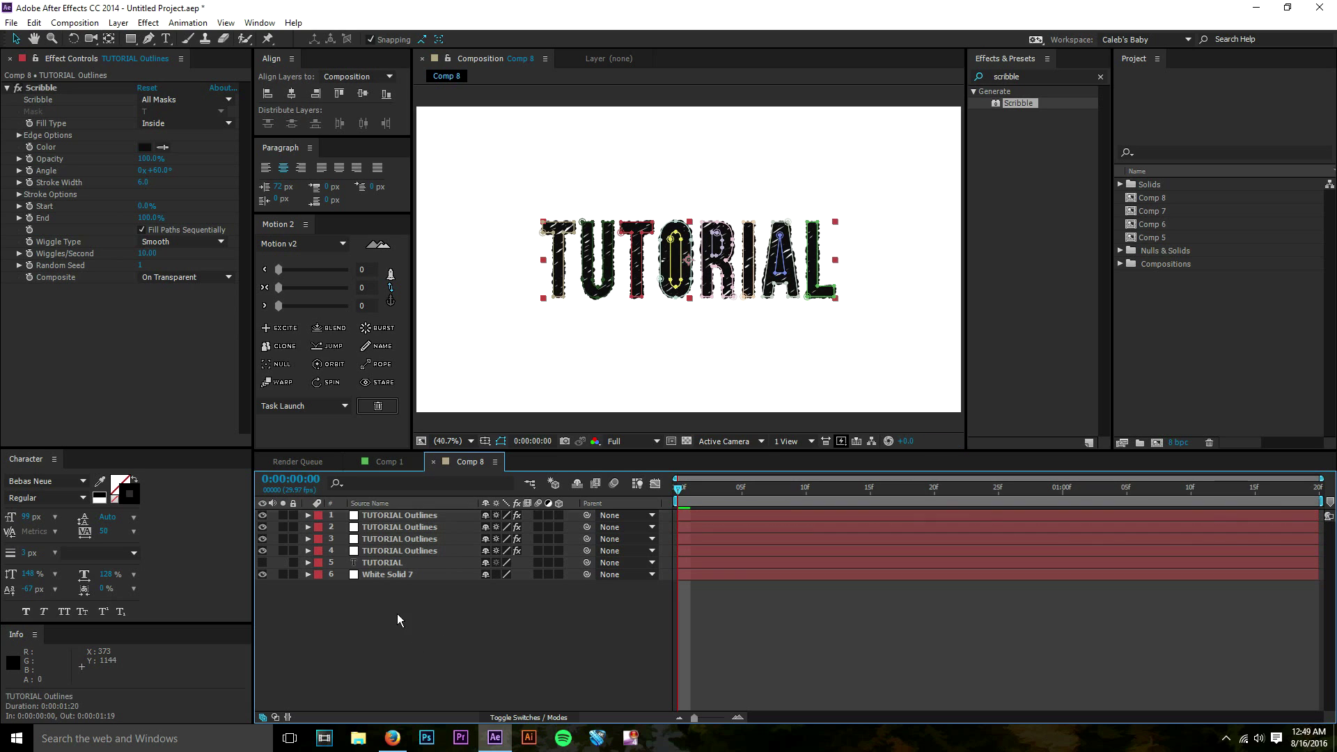
Step: Expand the masks of TUTORIAL Outlines layer 4 and identify which of the two O masks is the letter's inner hole
click(388, 551)
click(304, 555)
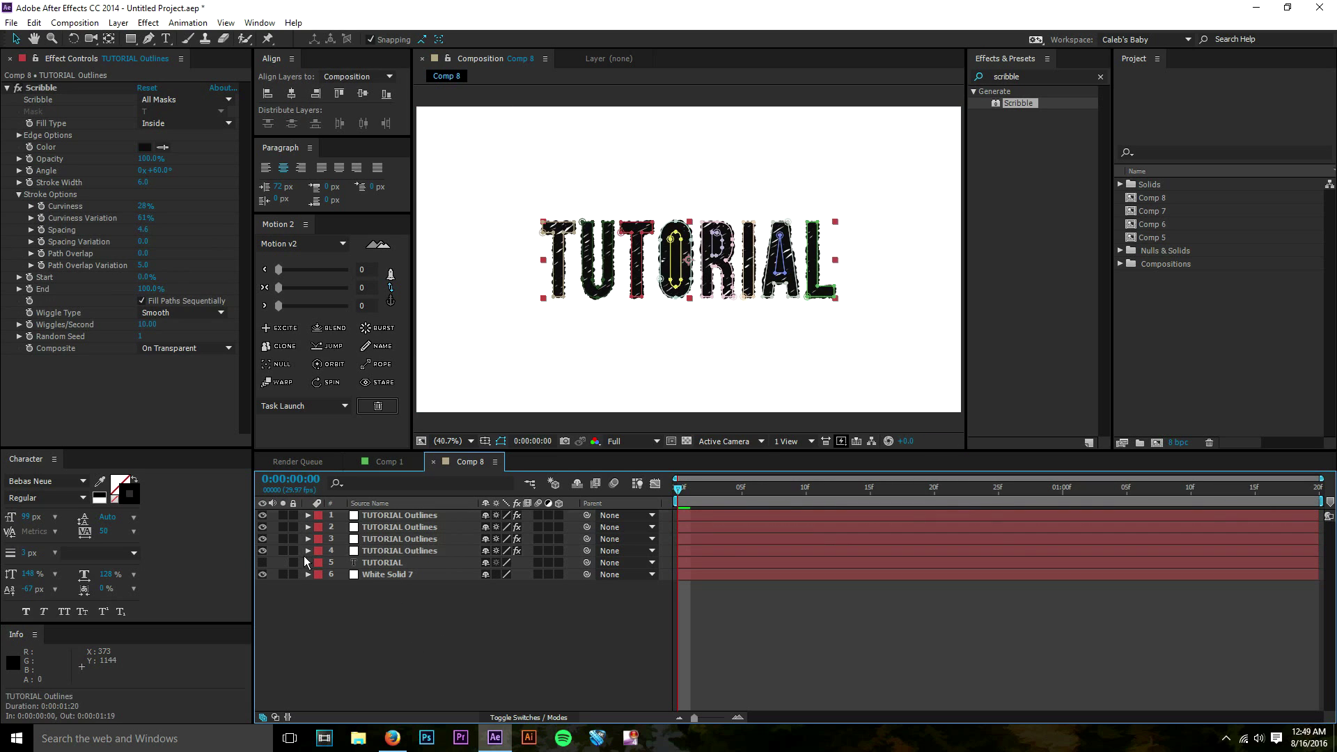
click(307, 551)
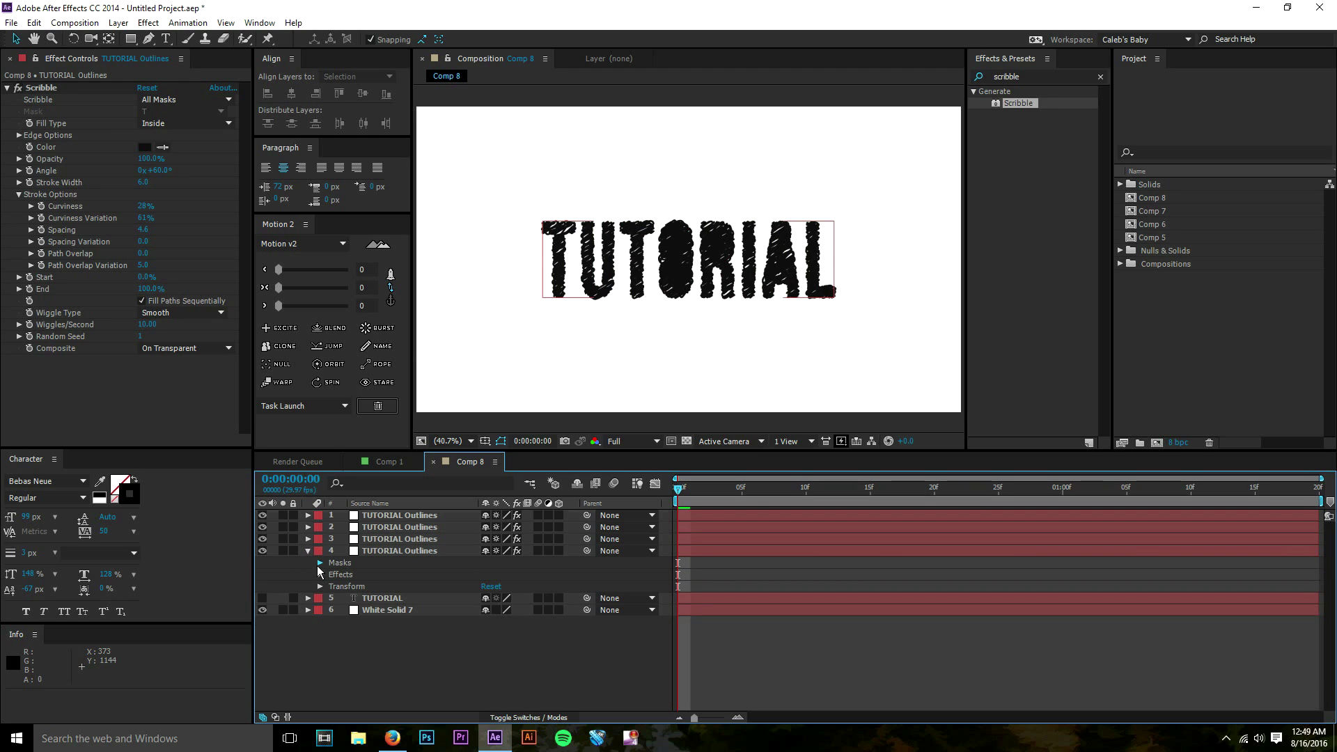
click(319, 562)
click(361, 584)
click(360, 610)
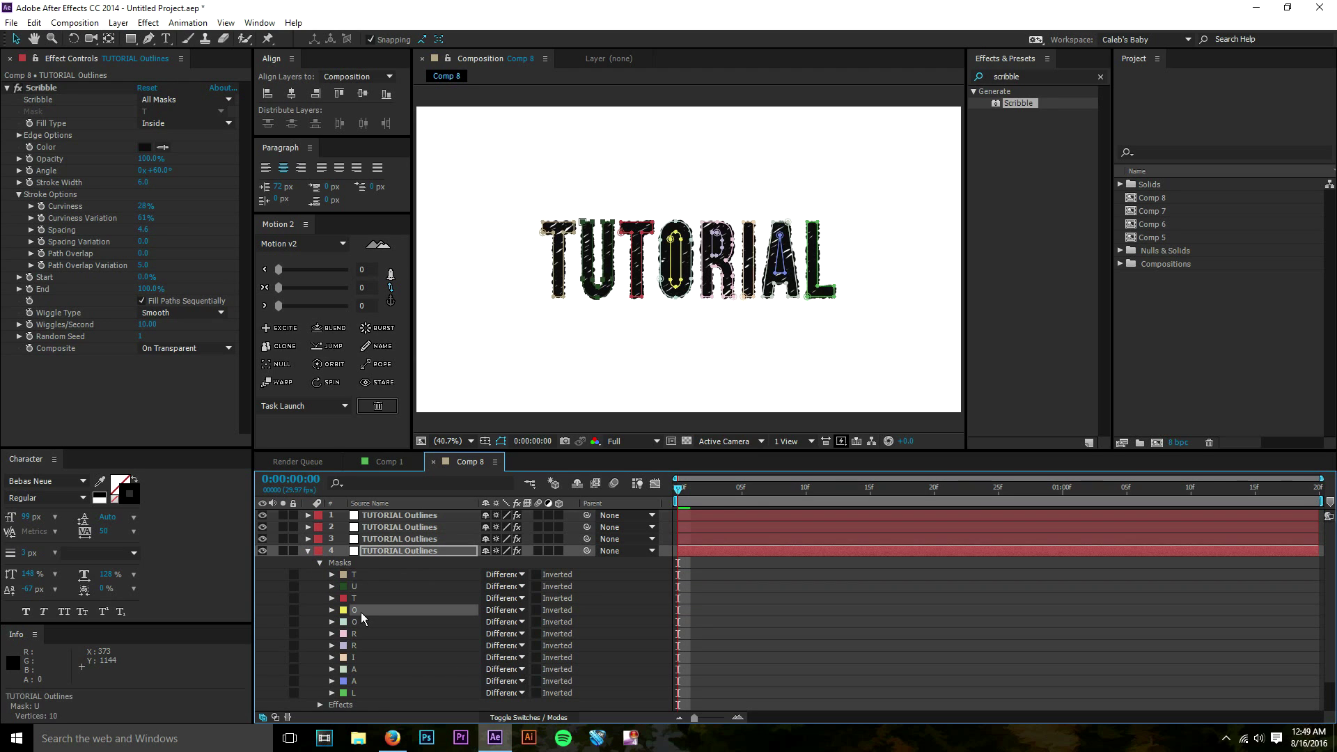
click(362, 622)
click(357, 612)
right_click(387, 549)
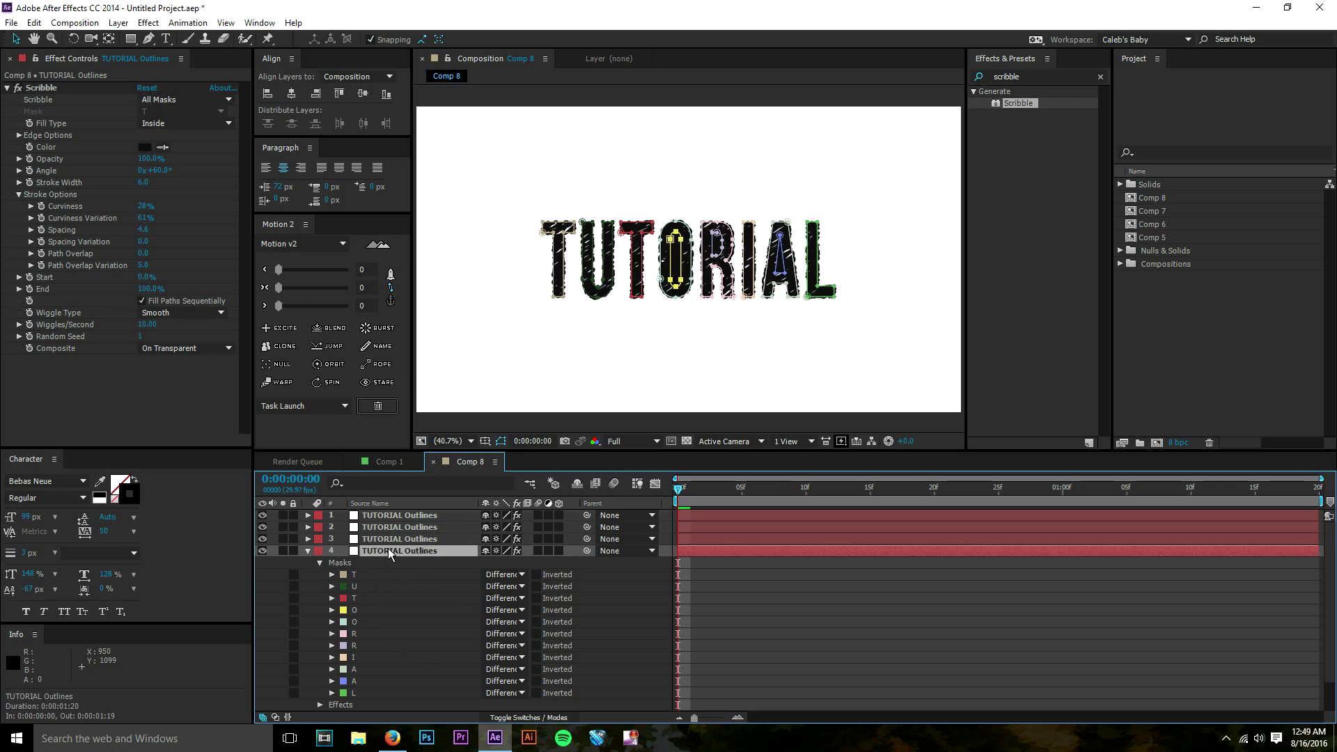
click(877, 670)
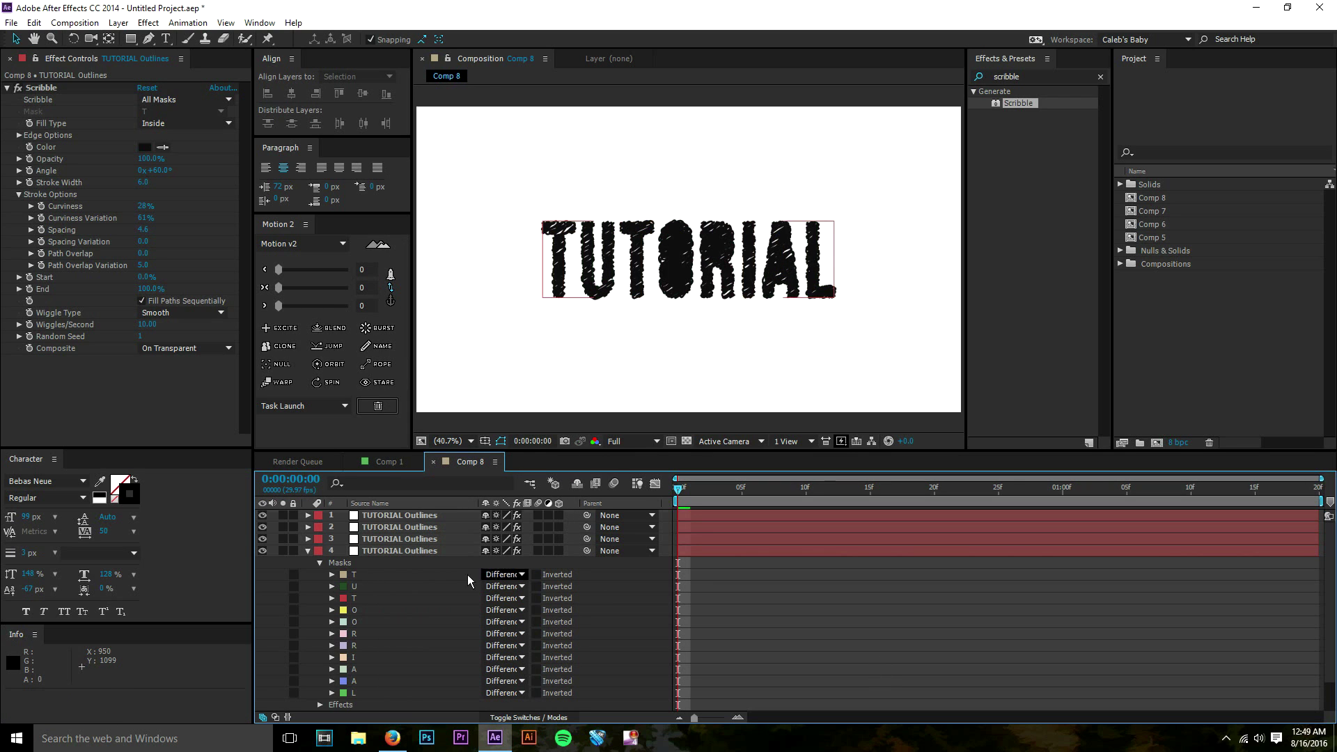
click(362, 621)
click(366, 608)
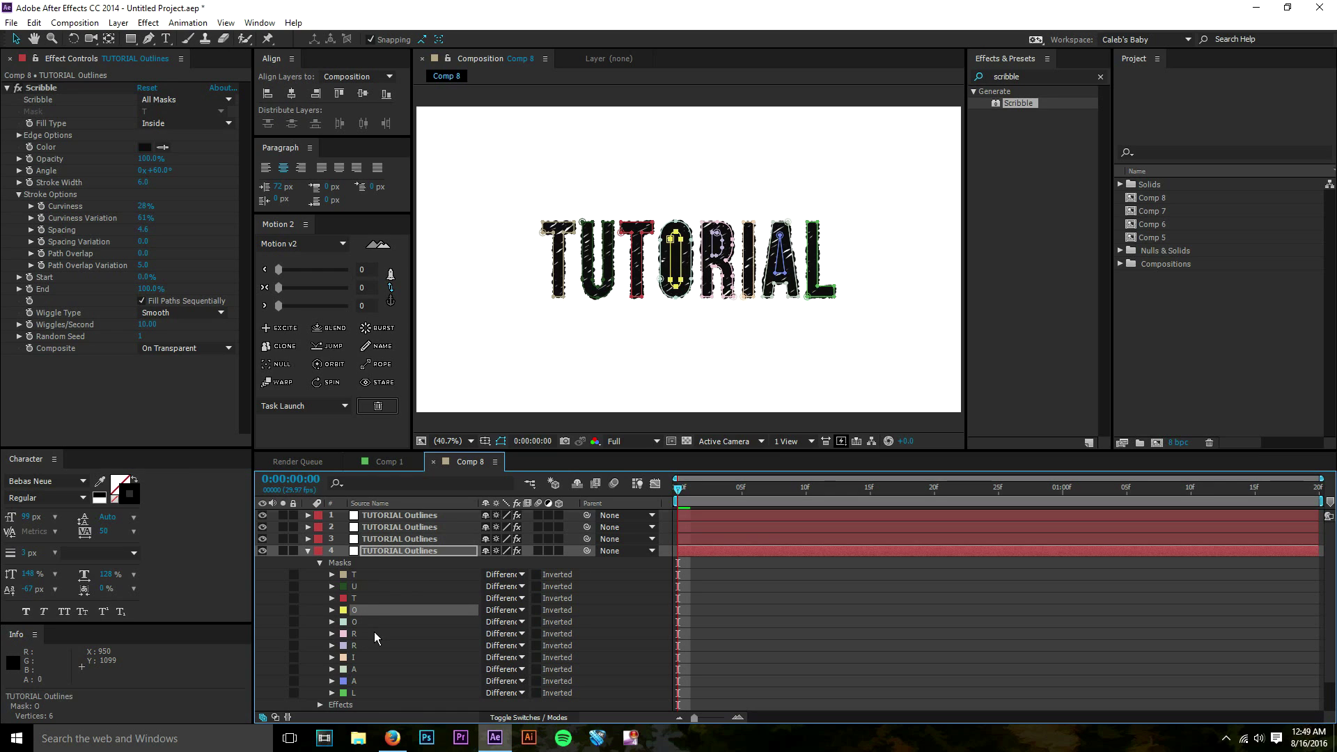
click(374, 621)
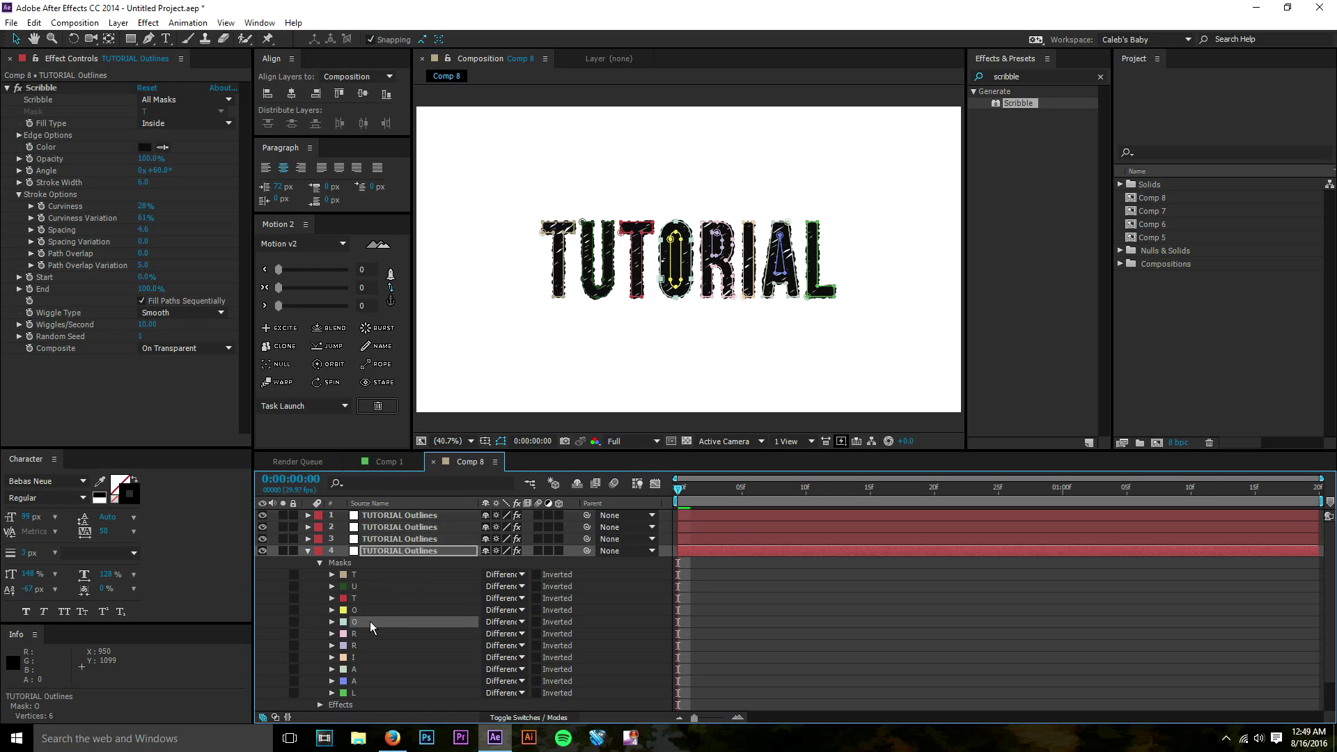
click(365, 610)
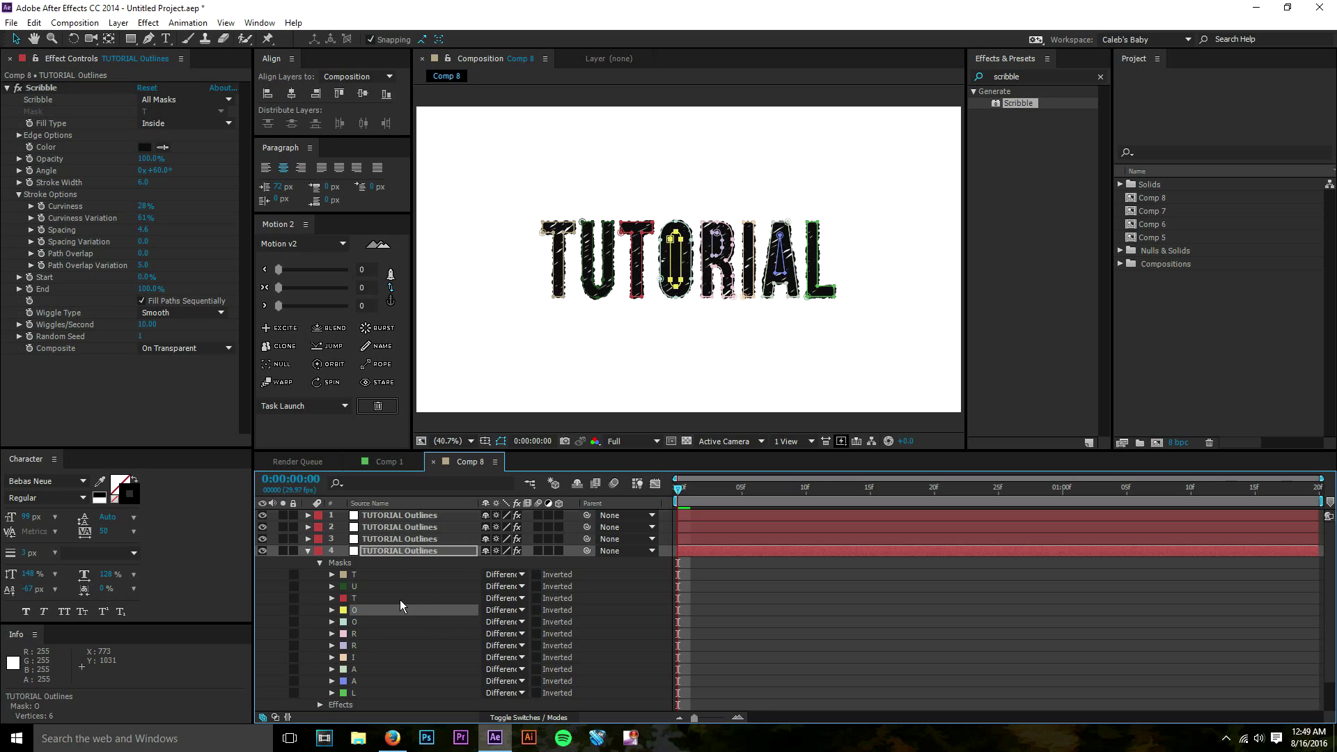
Step: Delete every mask from TUTORIAL Outlines layer 3 except the yellow inner O mask
click(389, 539)
click(307, 538)
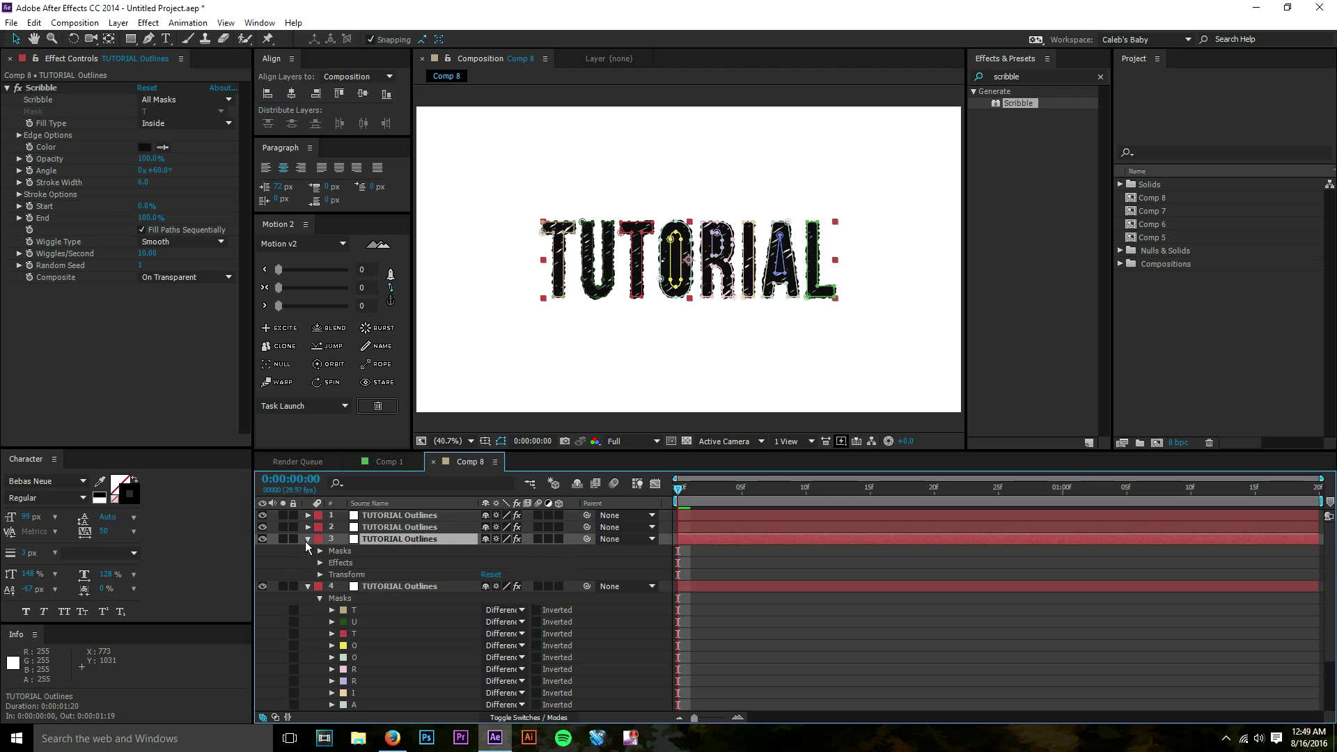
click(319, 551)
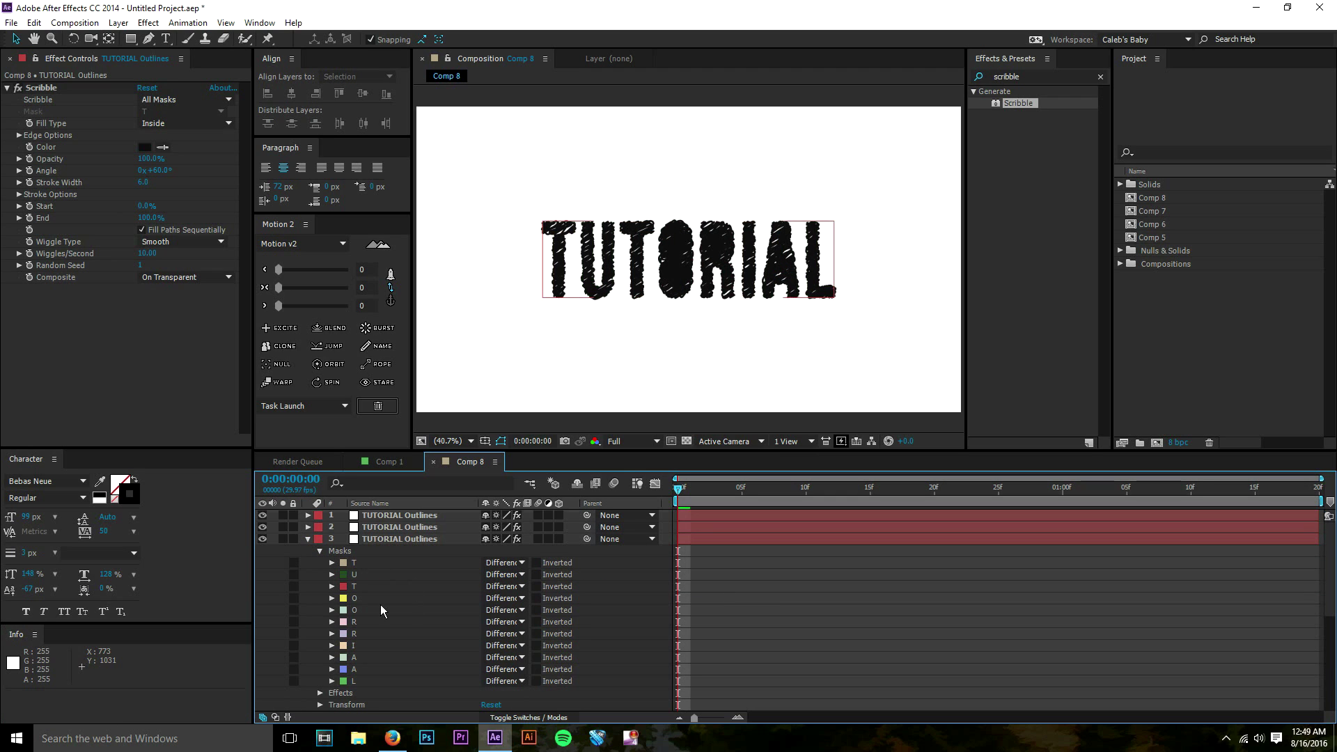
click(372, 609)
click(364, 597)
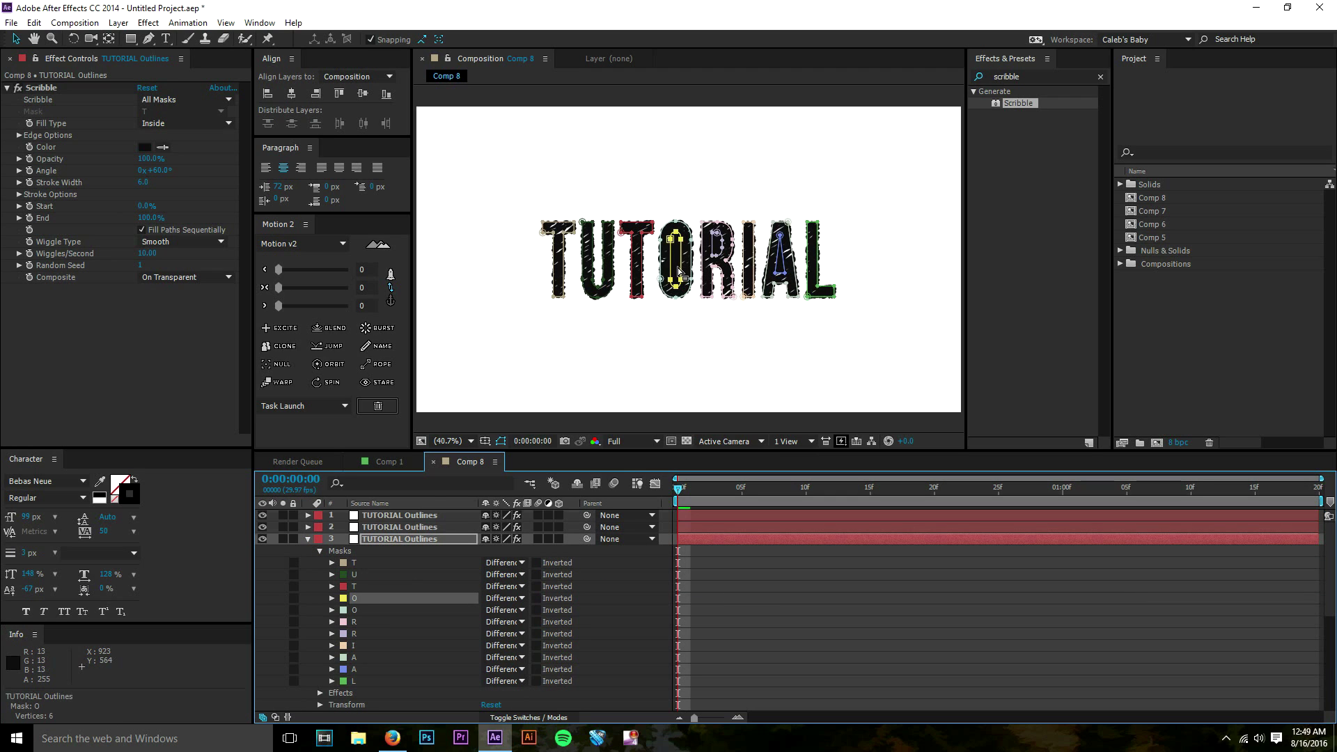
click(358, 590)
shift+click(358, 568)
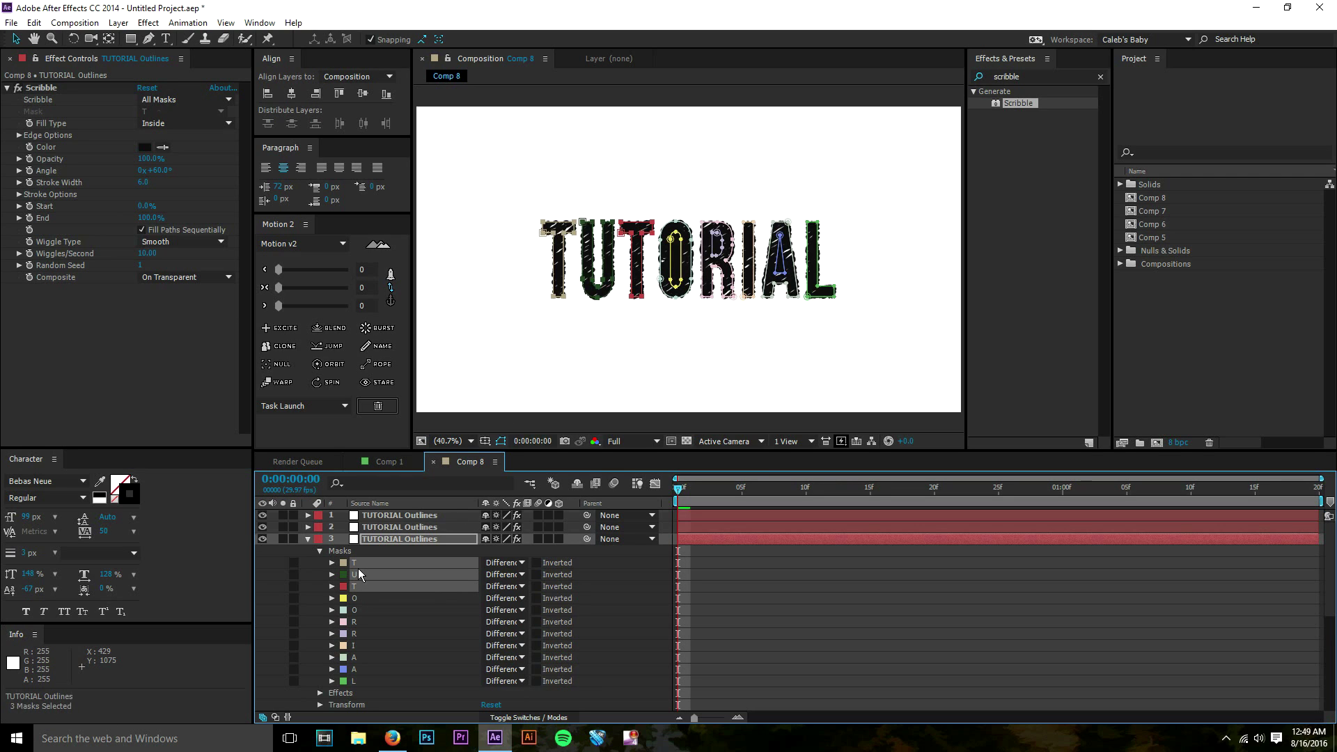
key(ctrl+d)
key(Delete)
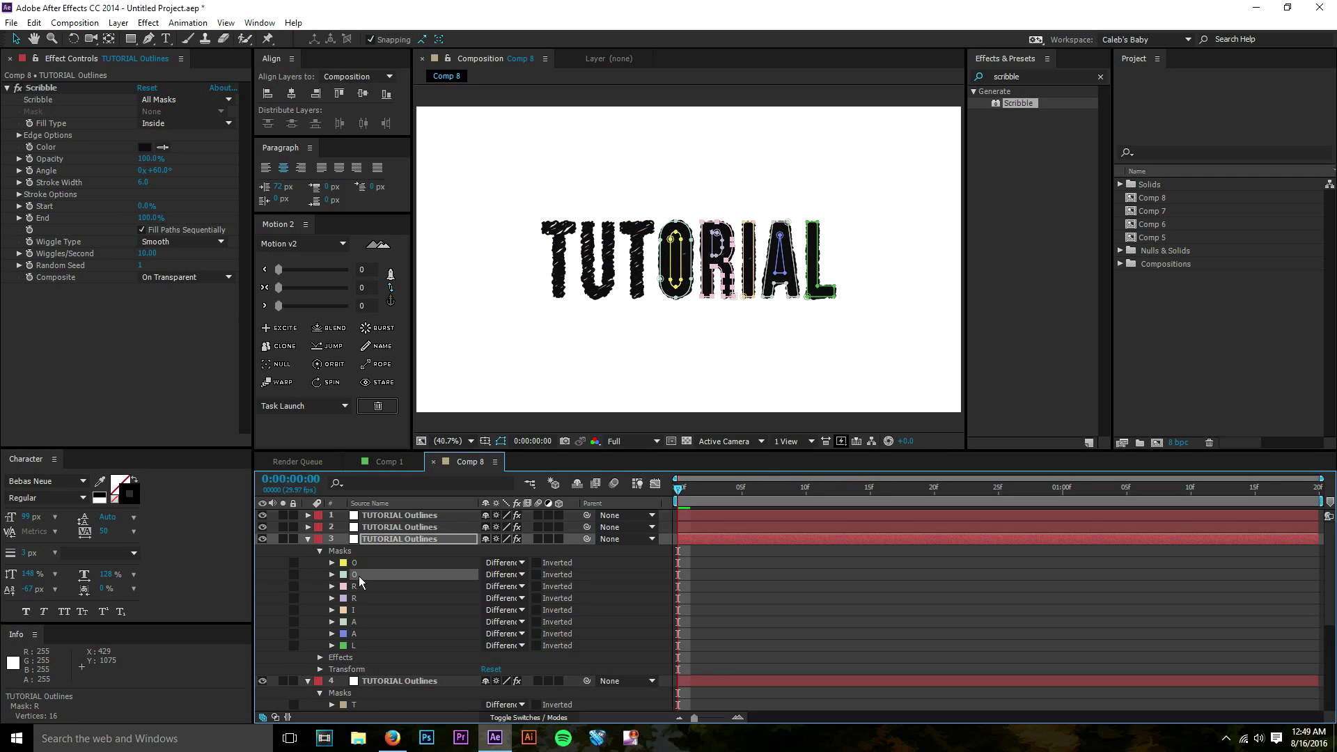
shift+click(358, 644)
key(Delete)
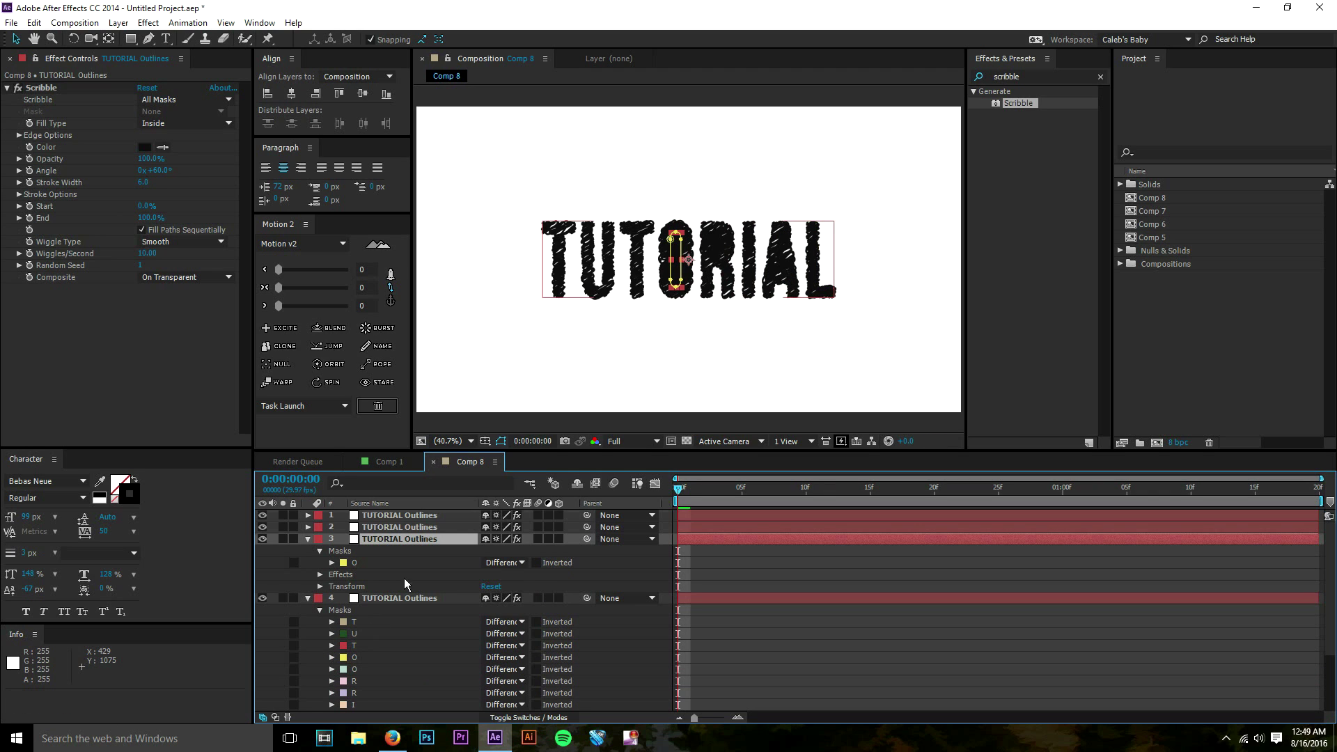
Step: Delete the yellow inner O mask from TUTORIAL Outlines layer 4
click(436, 597)
click(390, 657)
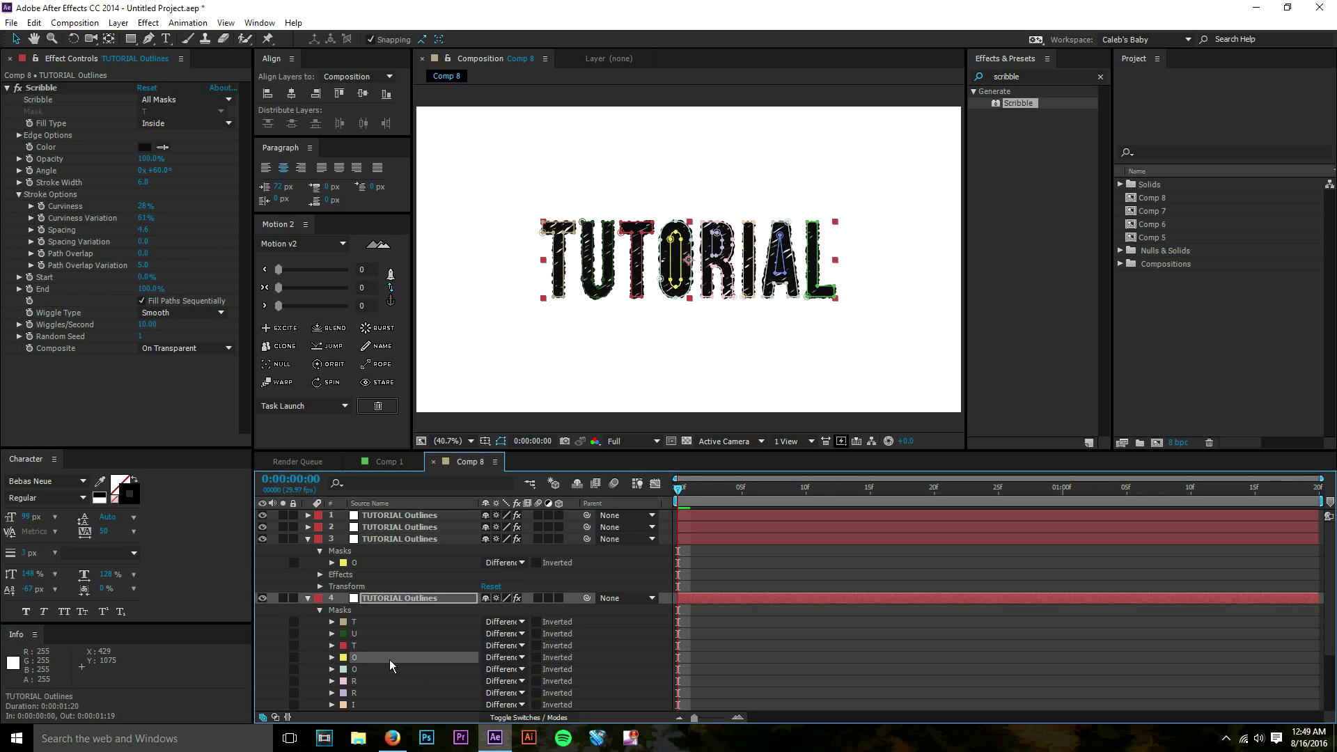
key(Delete)
Step: Delete every mask from TUTORIAL Outlines layer 2 except the inner R mask
click(375, 540)
click(352, 528)
click(308, 527)
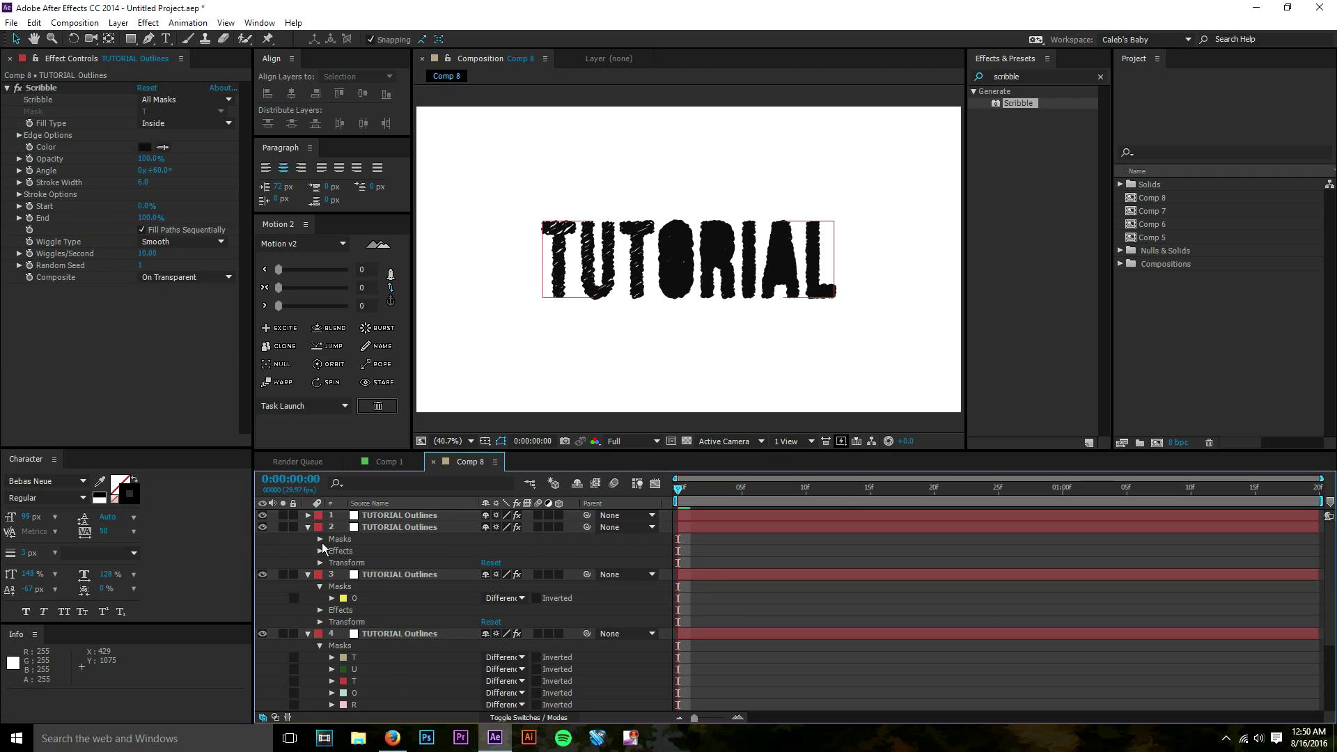
click(319, 538)
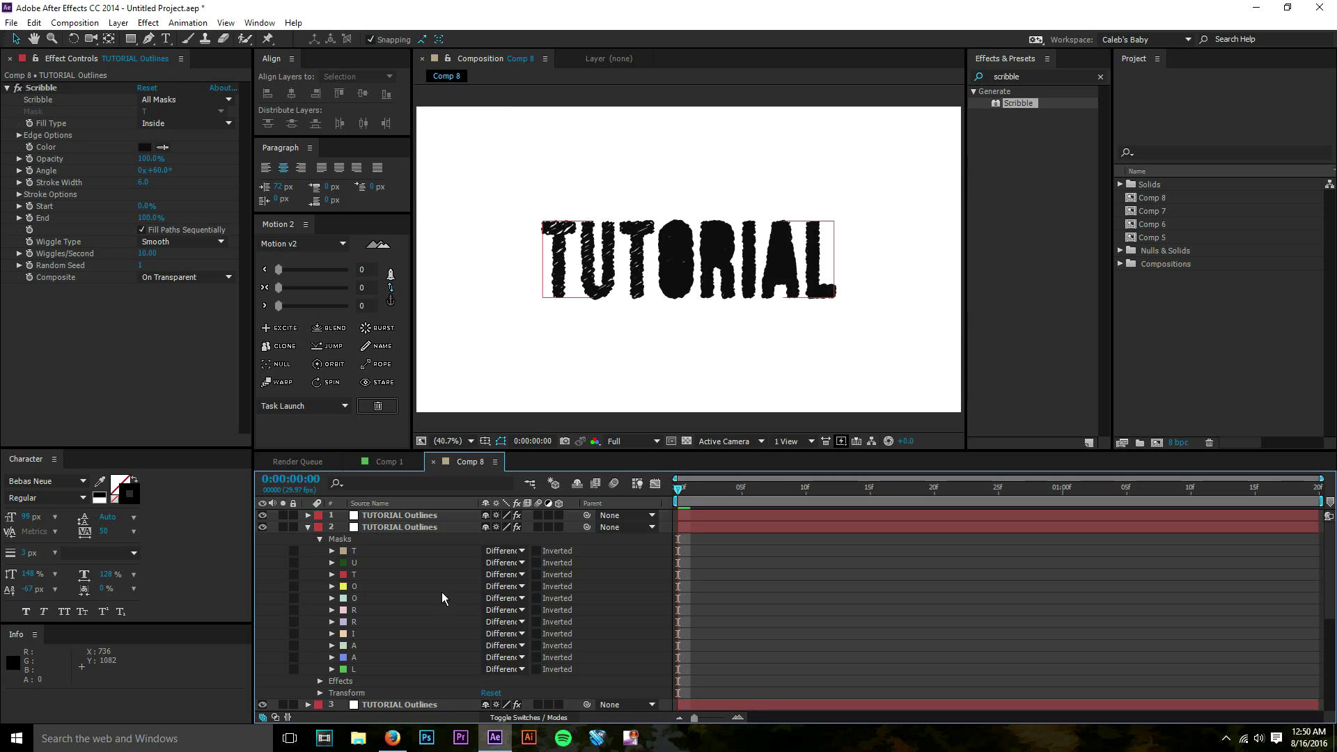
click(407, 610)
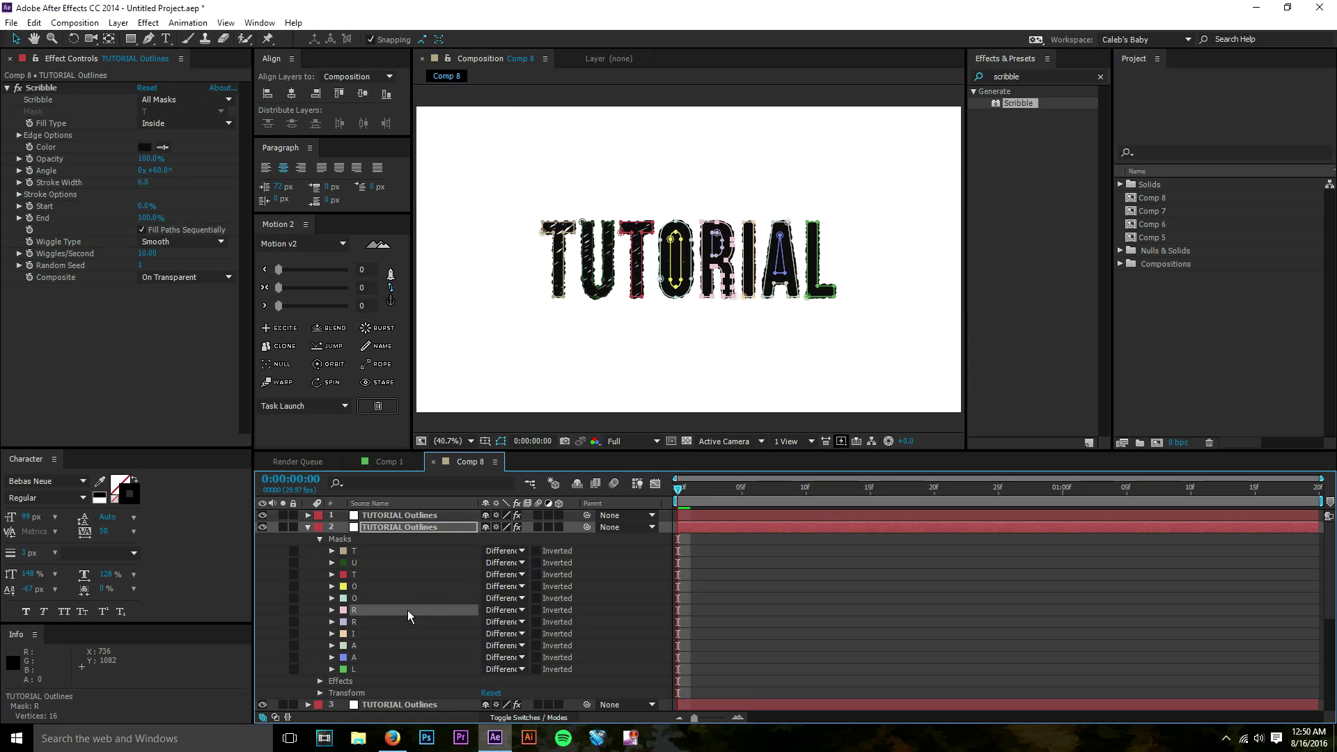
click(400, 619)
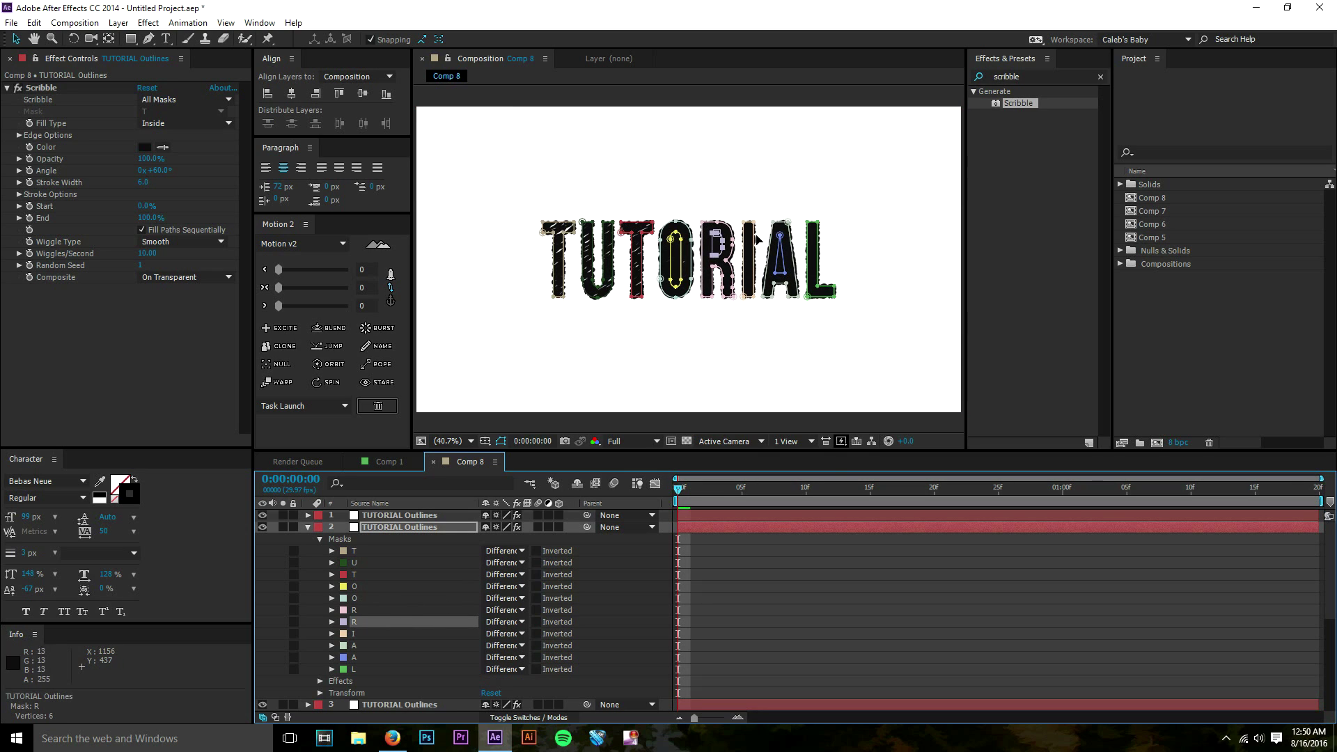
click(387, 610)
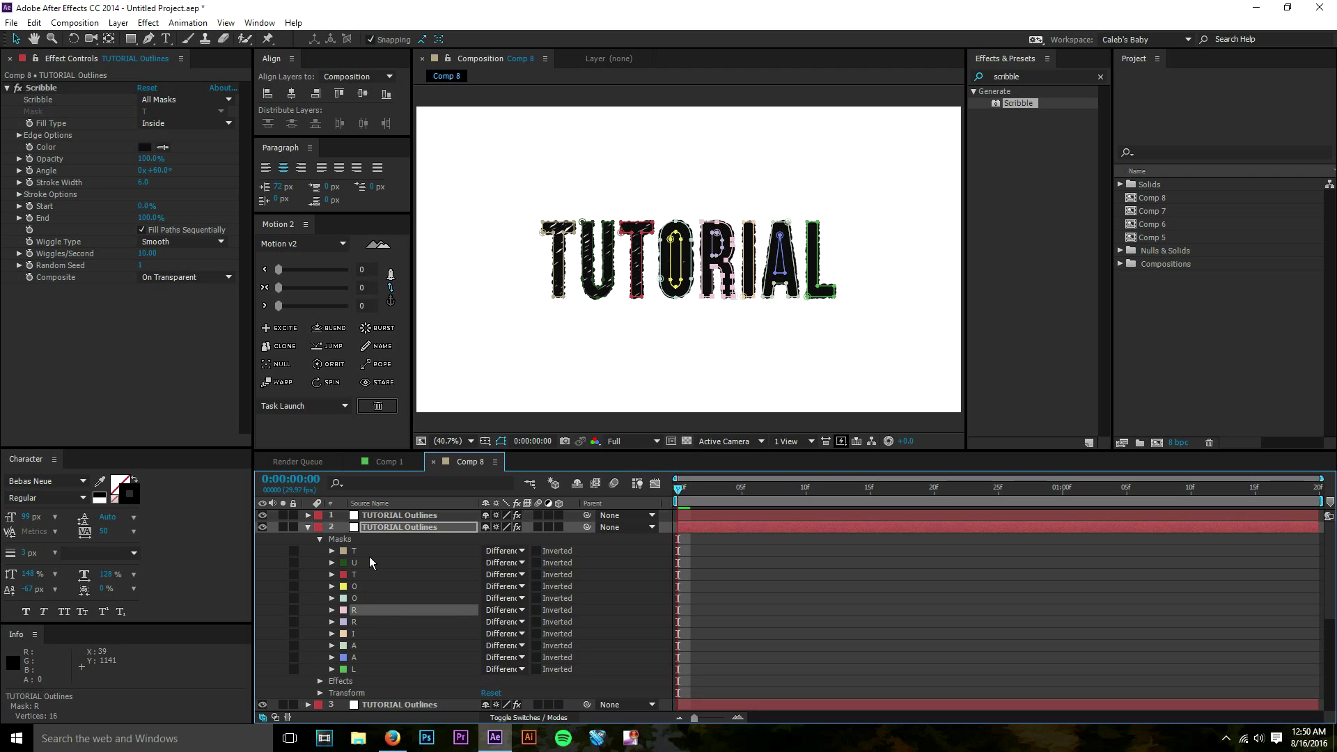
shift+click(366, 554)
key(Delete)
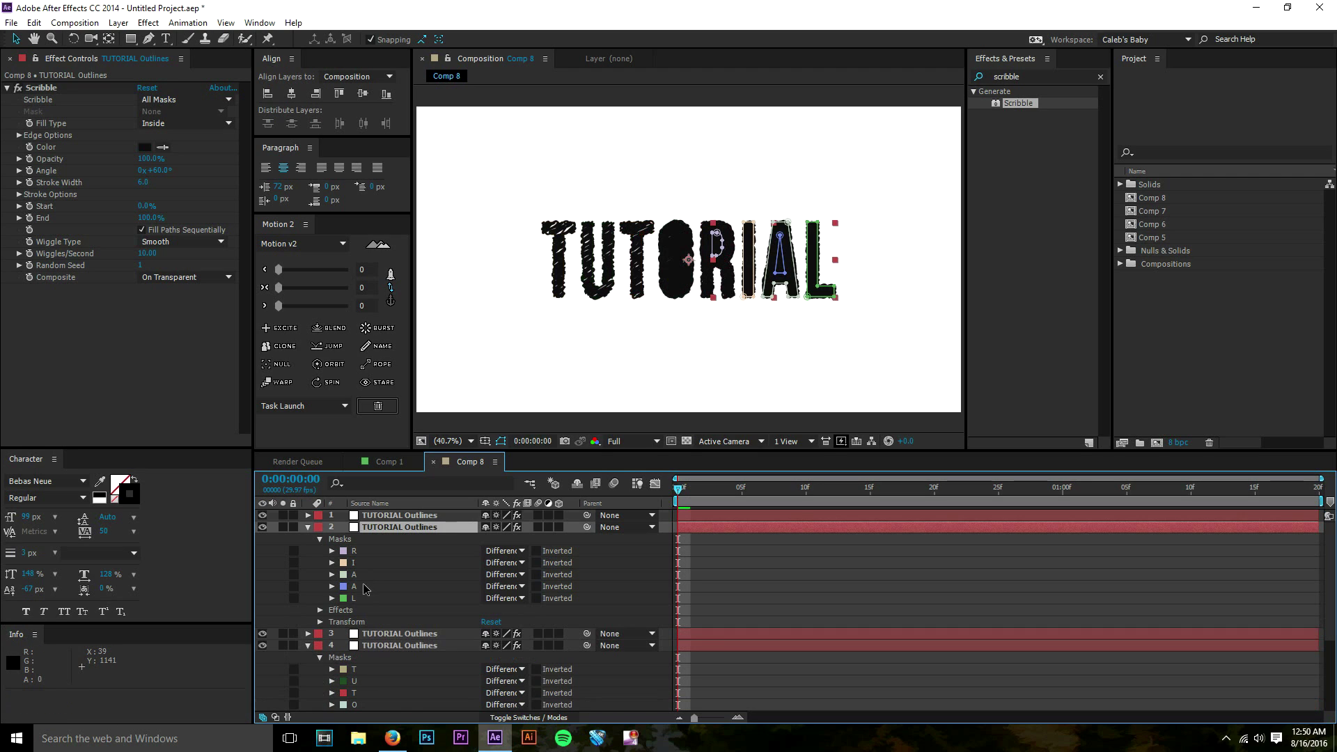
click(361, 563)
shift+click(372, 597)
key(Delete)
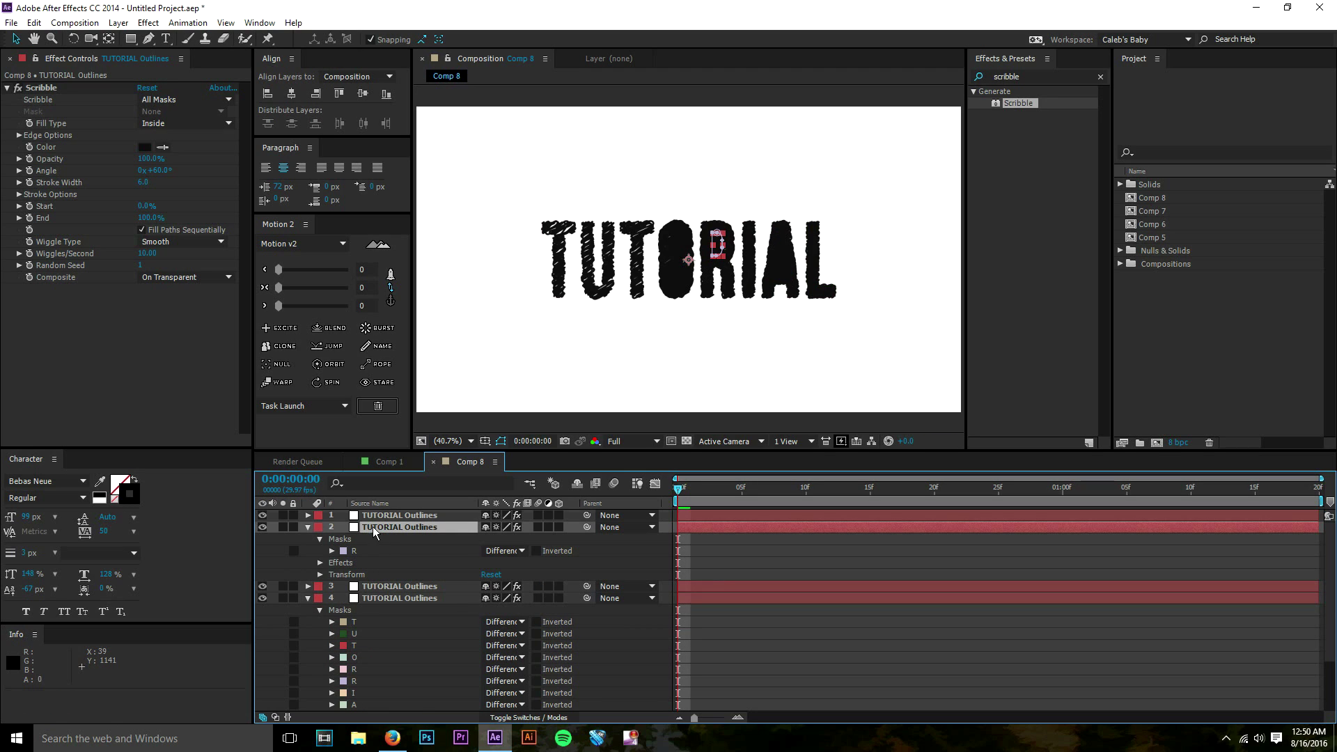
Step: Delete every mask from TUTORIAL Outlines layer 1 except the blue inner A mask
click(308, 515)
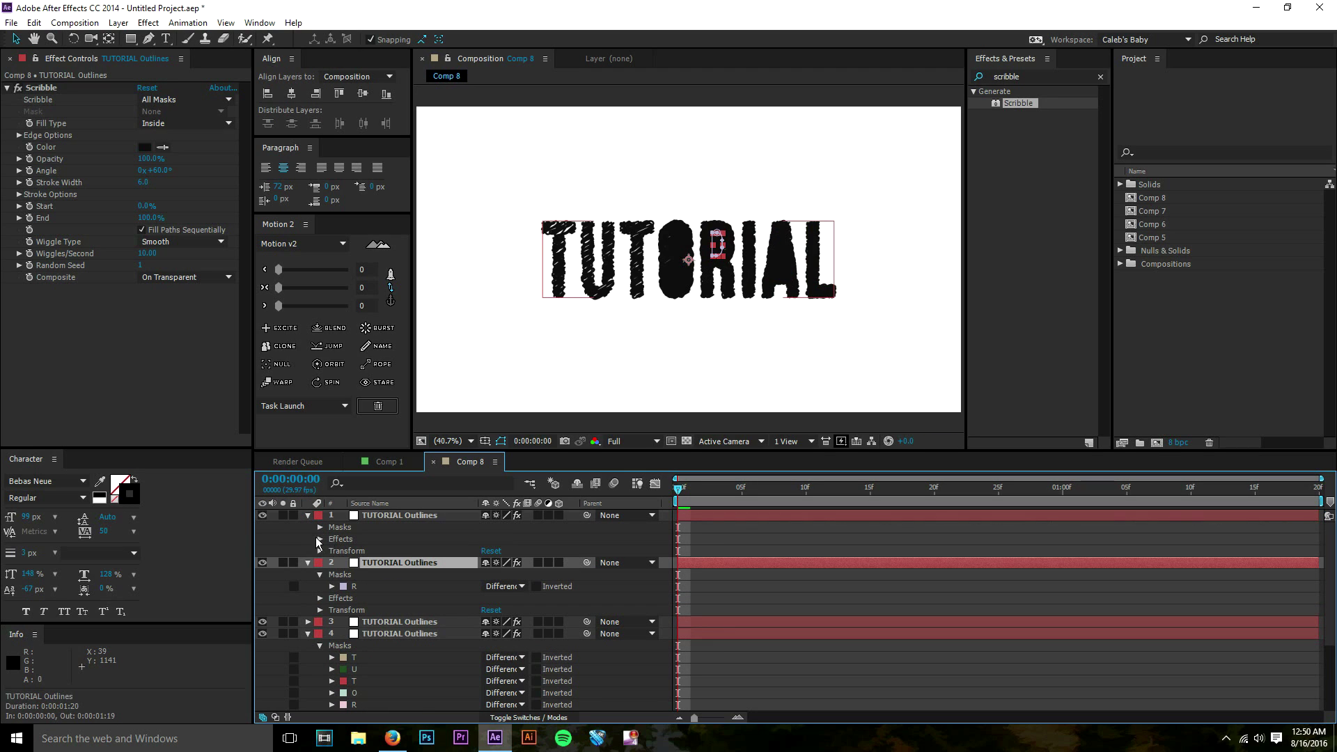
click(320, 527)
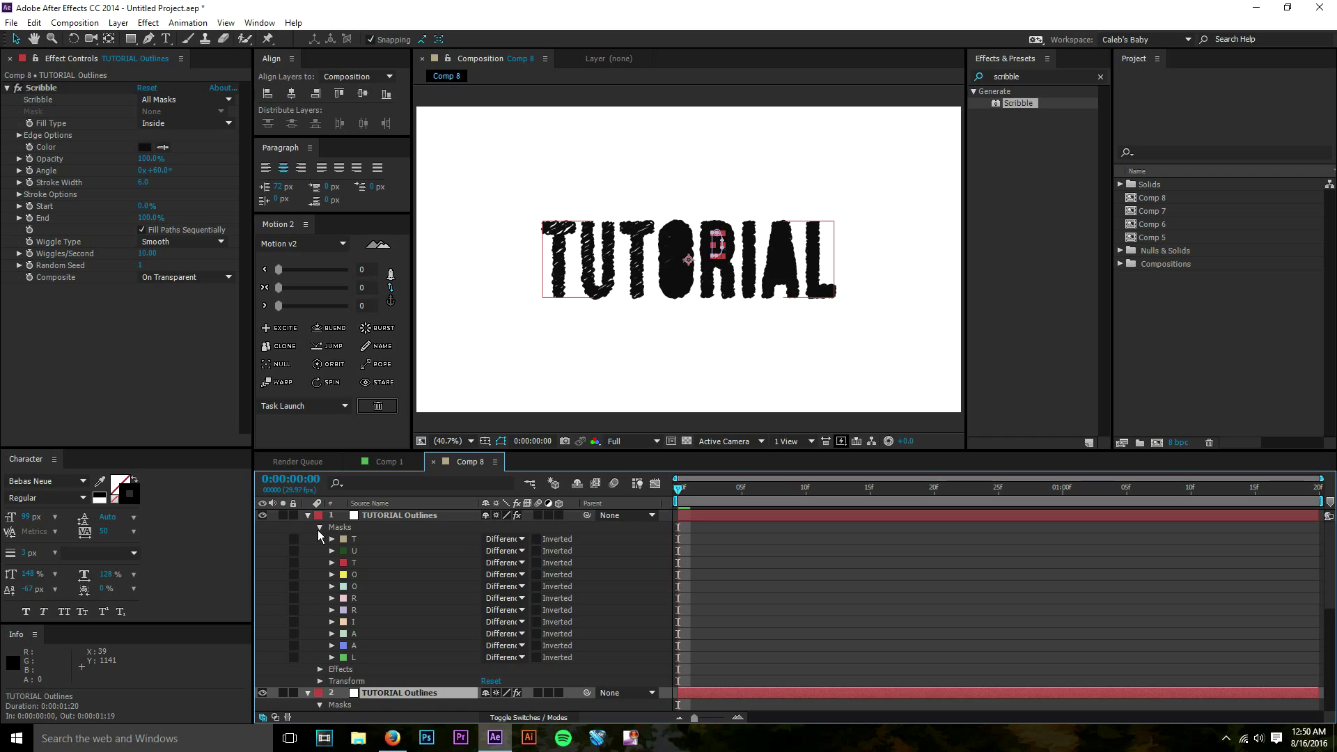
click(352, 542)
click(360, 599)
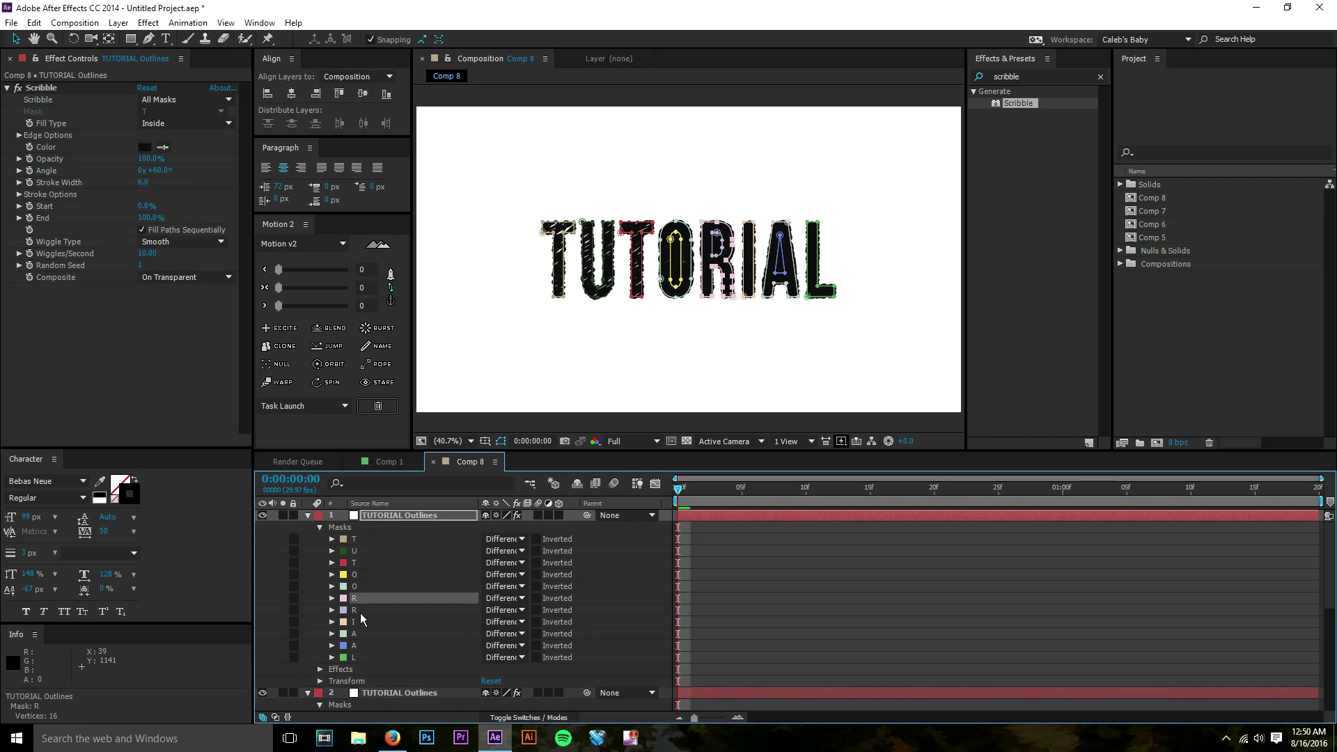
click(361, 634)
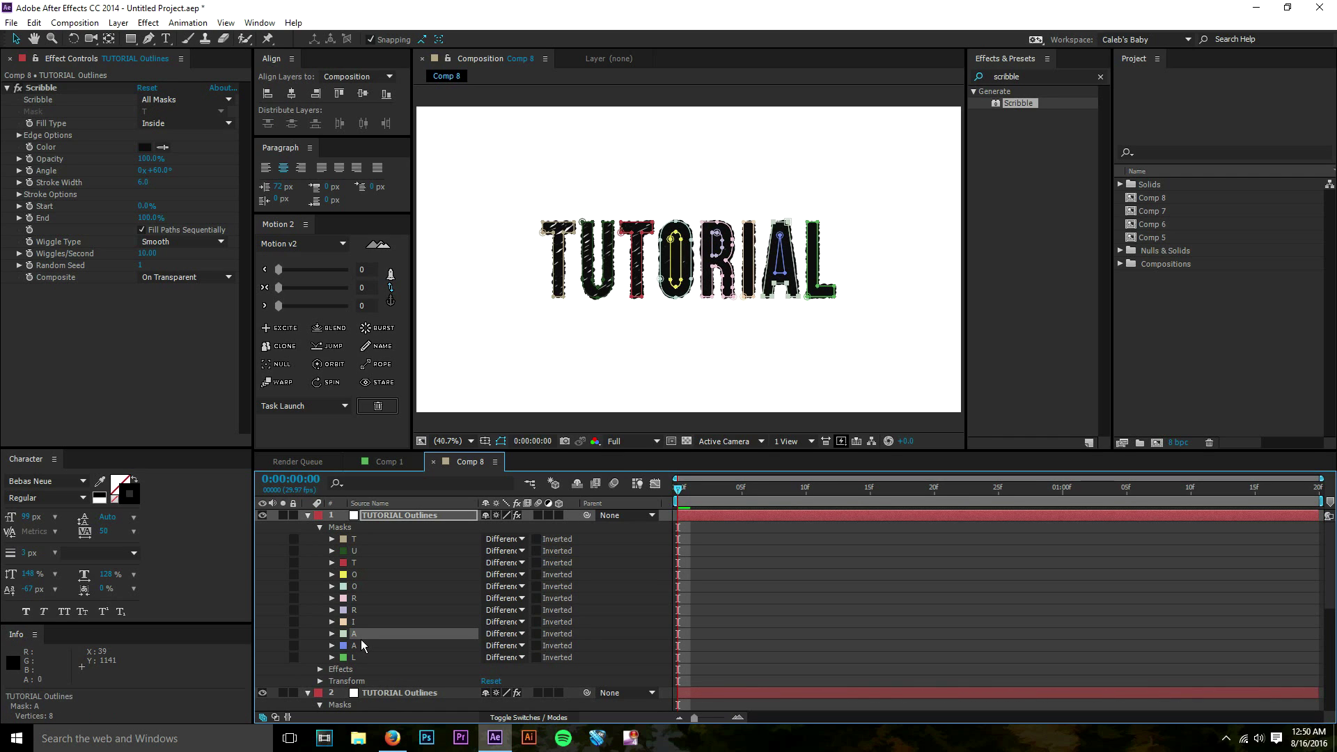
click(363, 656)
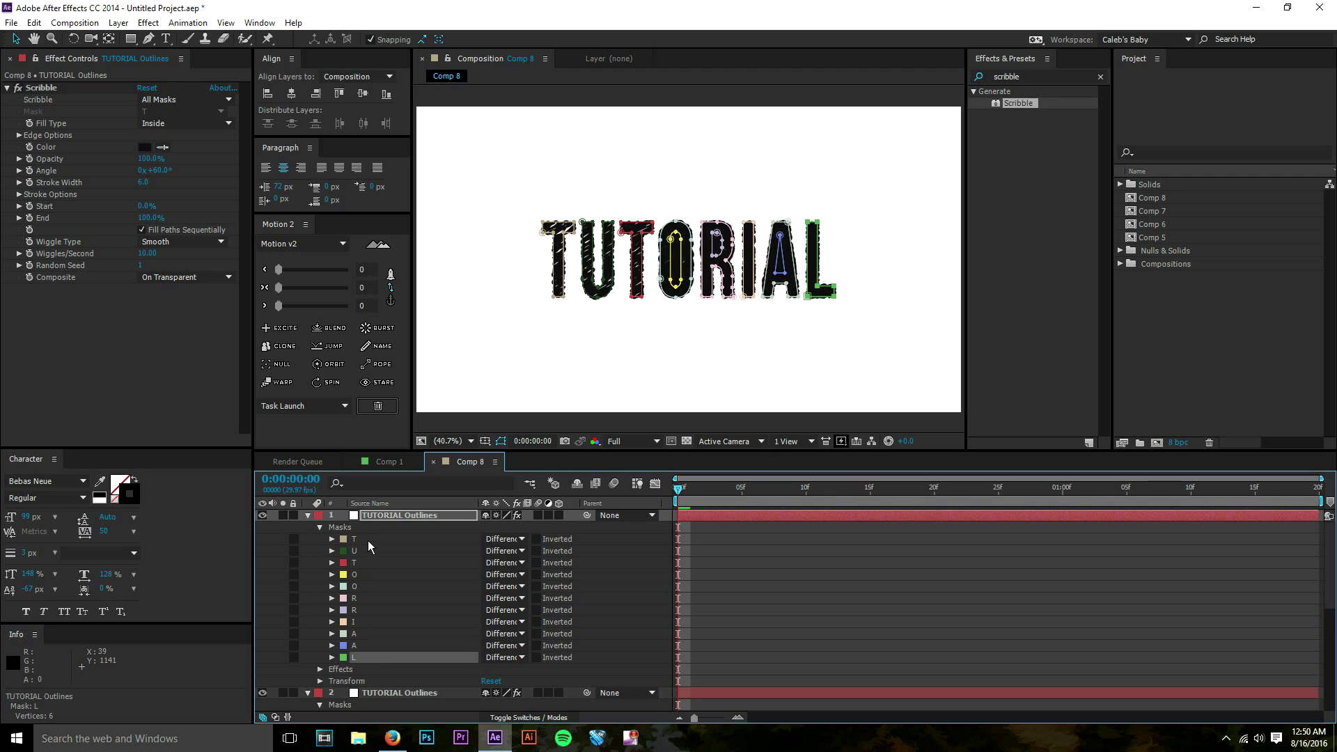
click(367, 540)
shift+click(362, 631)
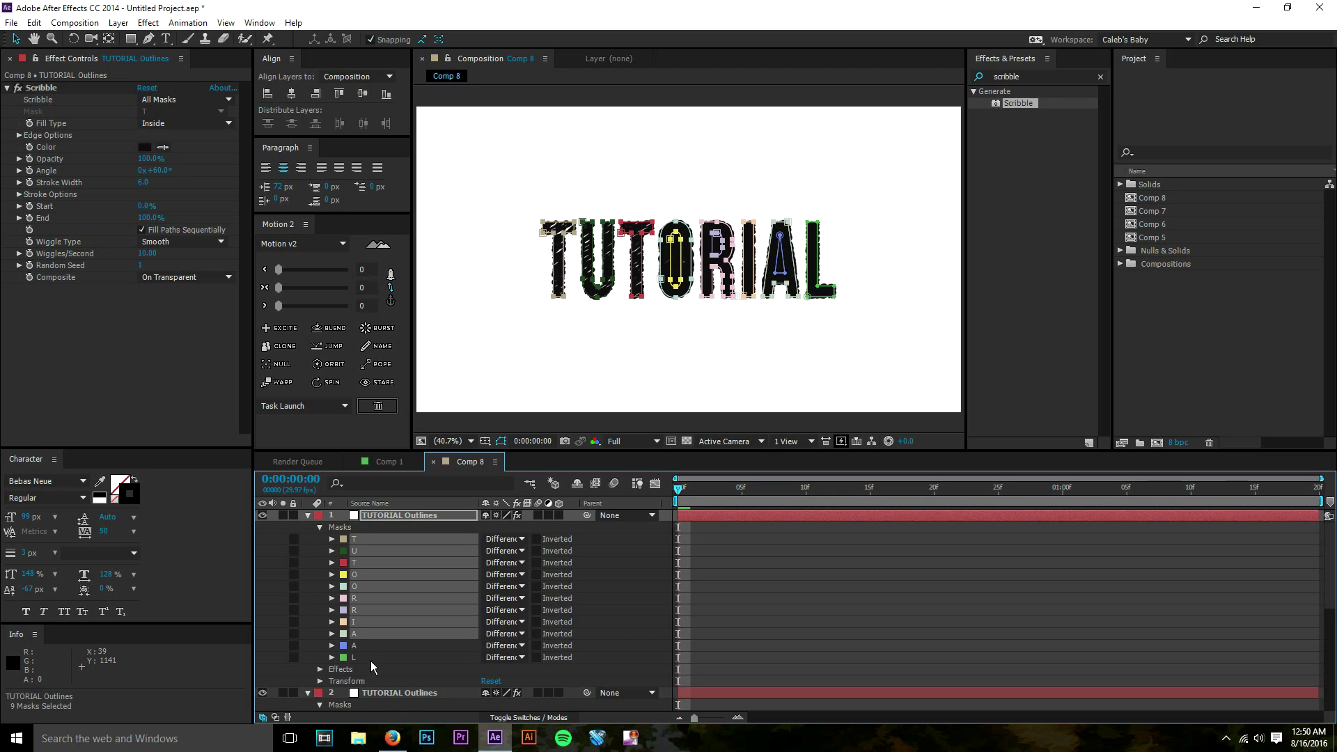
ctrl+click(371, 658)
key(Delete)
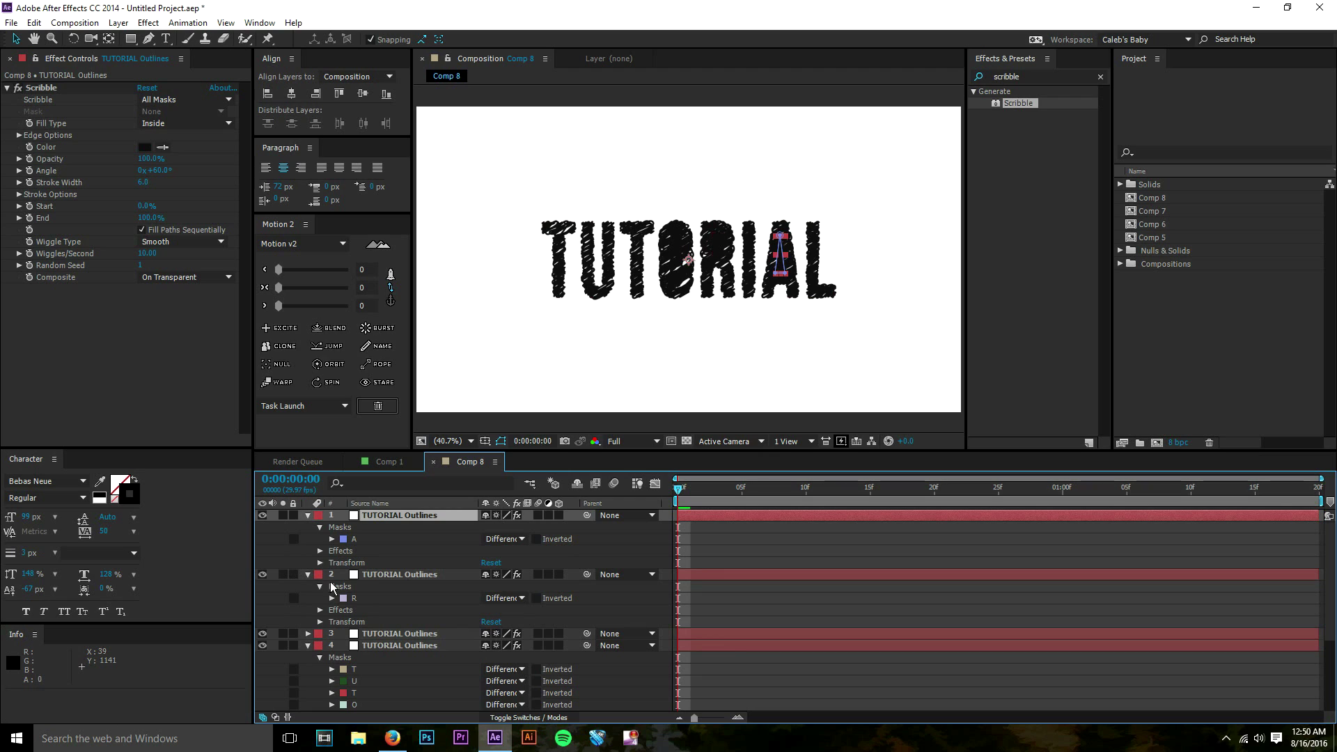
Step: Delete the inner R and inner A masks from TUTORIAL Outlines layer 4, and collapse the layer
click(418, 646)
scroll(408, 658, down, 3)
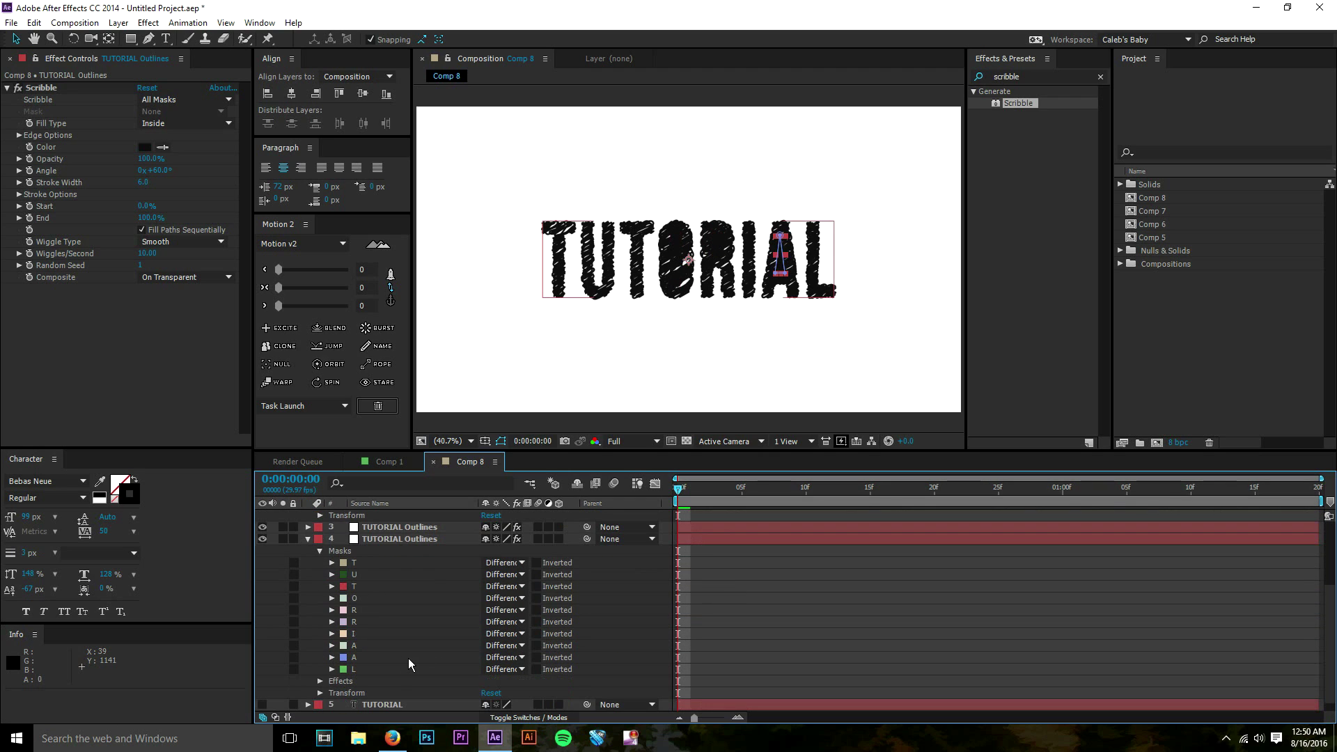
click(358, 622)
key(Delete)
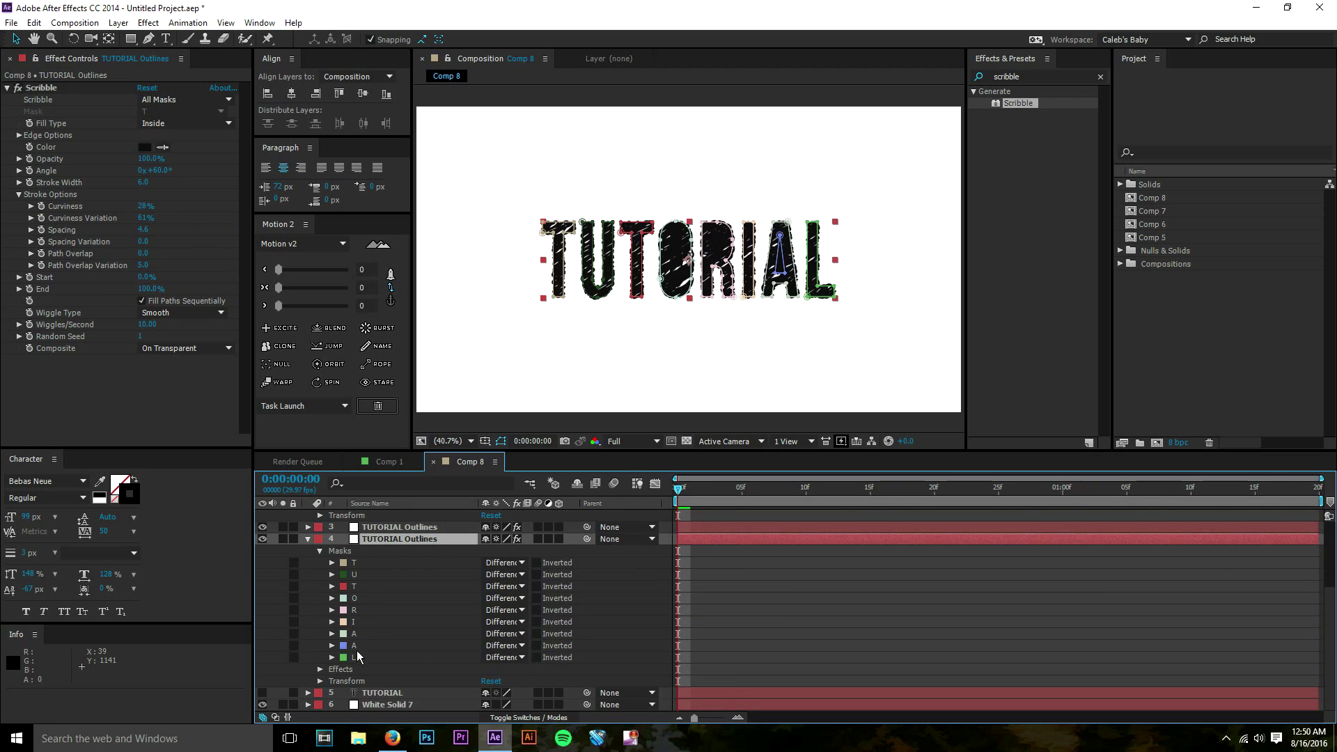
click(356, 648)
key(Delete)
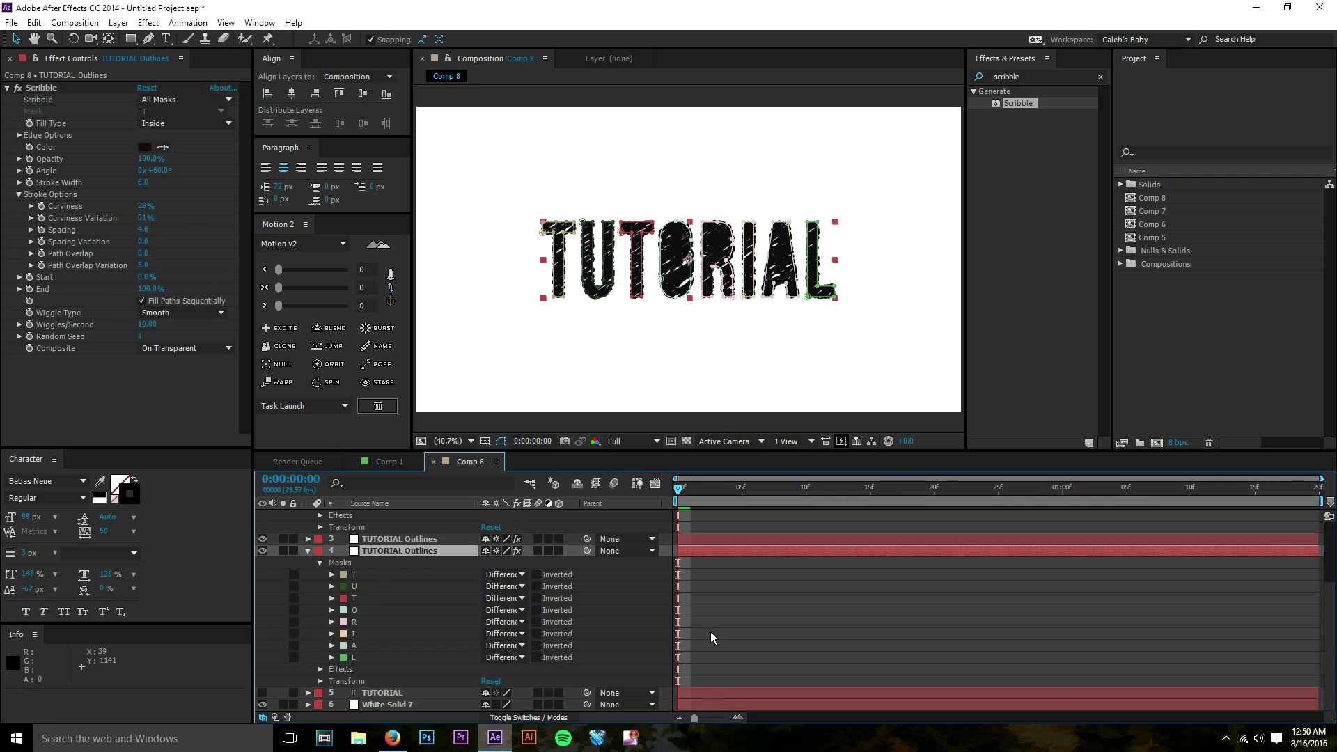
click(307, 551)
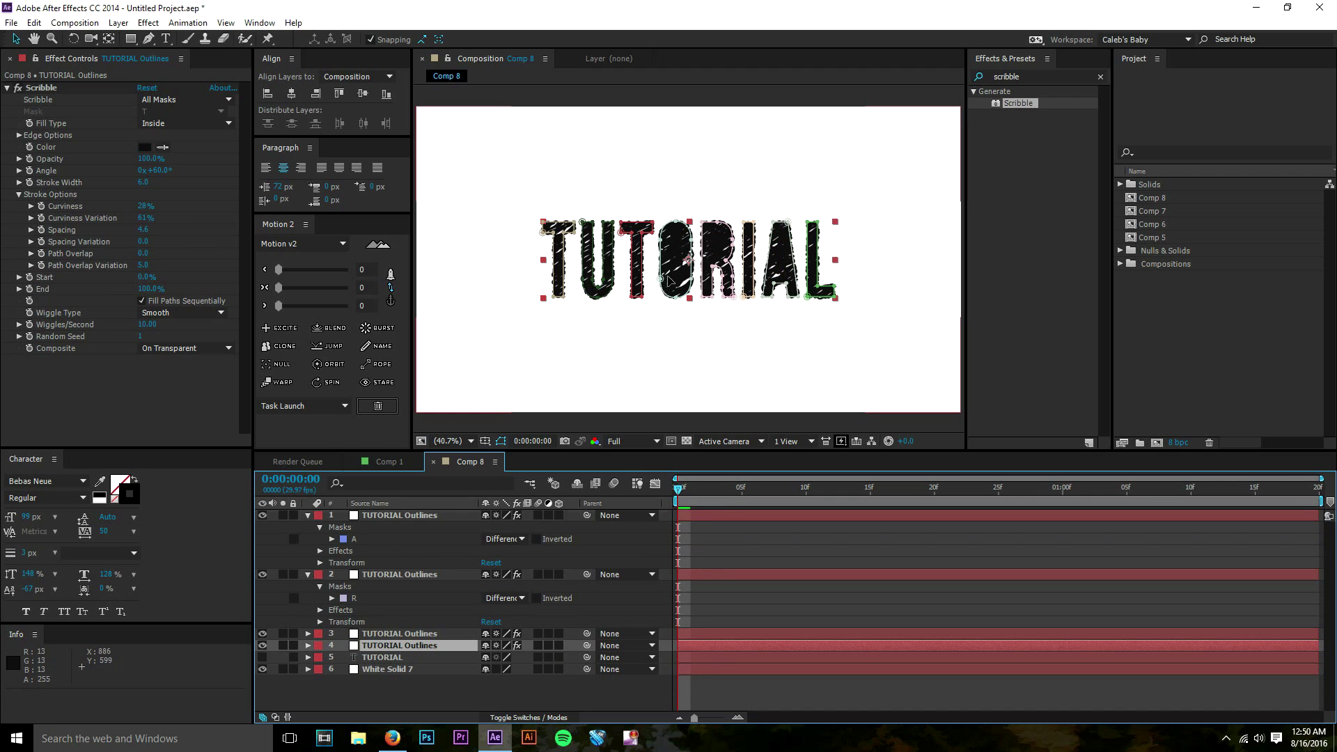
Step: Check the inner R mask on TUTORIAL Outlines layer 2 and the inner A mask on layer 1
click(391, 575)
click(382, 598)
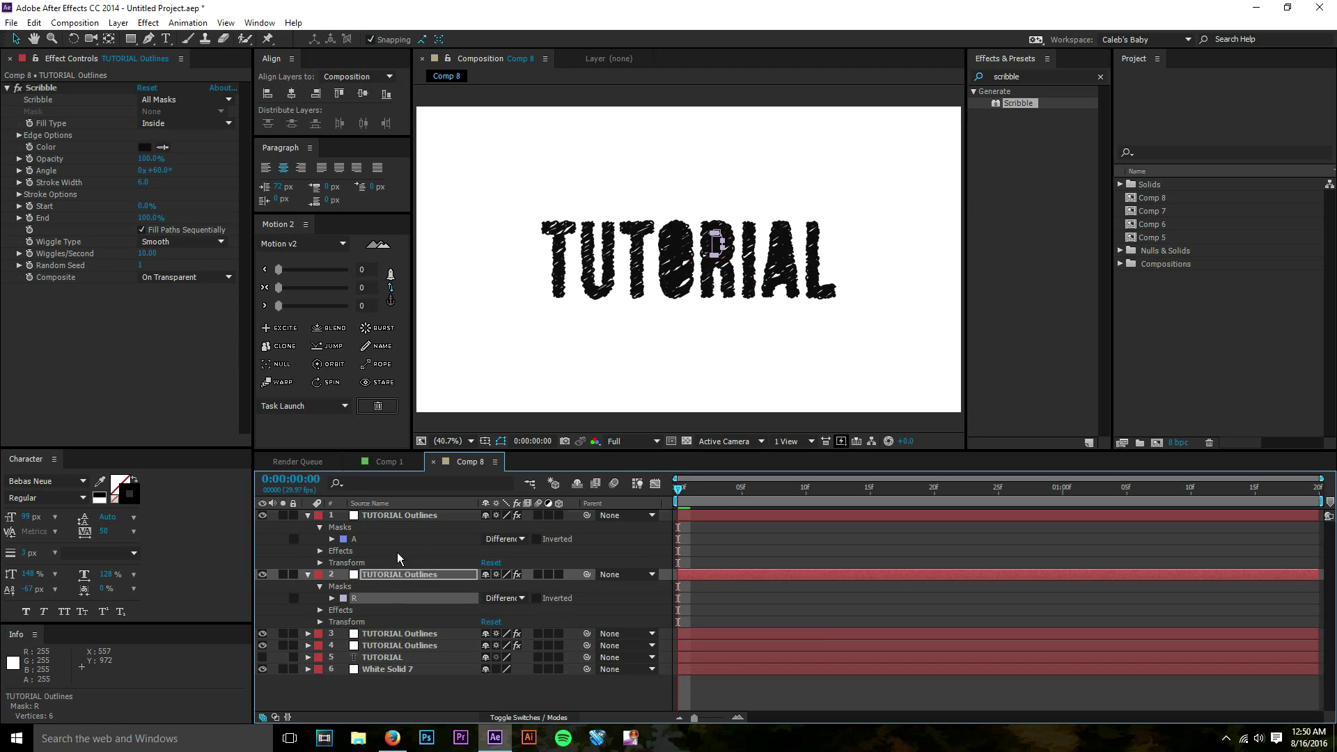
click(367, 541)
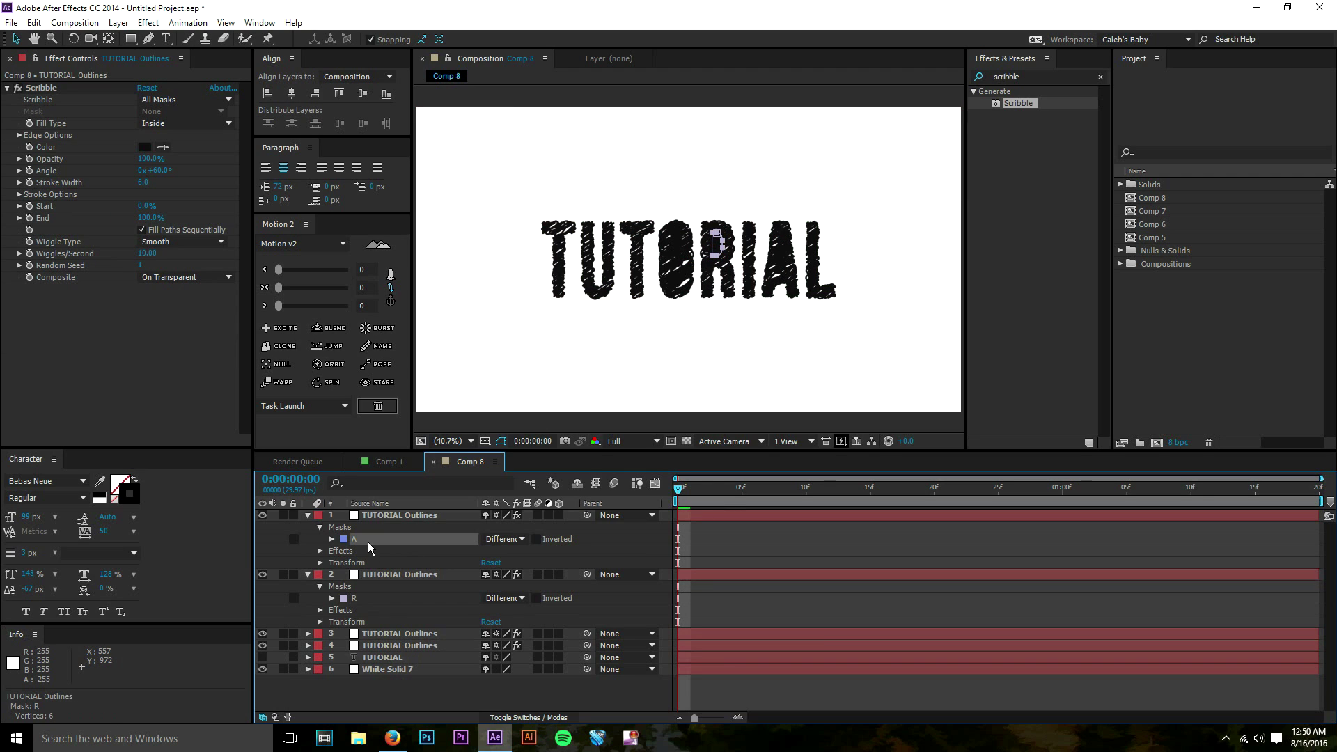
Step: Set the Scribble color of TUTORIAL Outlines layer 2, the inner R, to white by sampling the white background
click(391, 575)
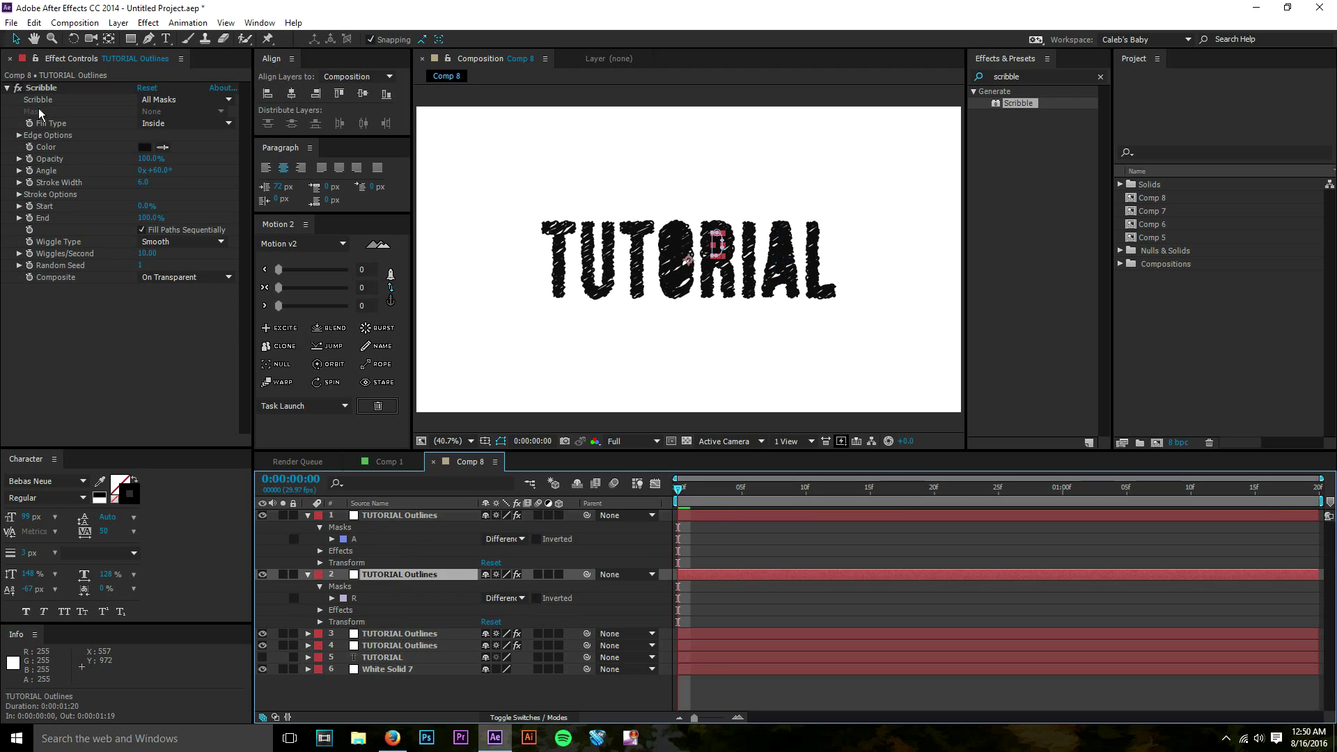
click(162, 147)
click(478, 215)
key(Return)
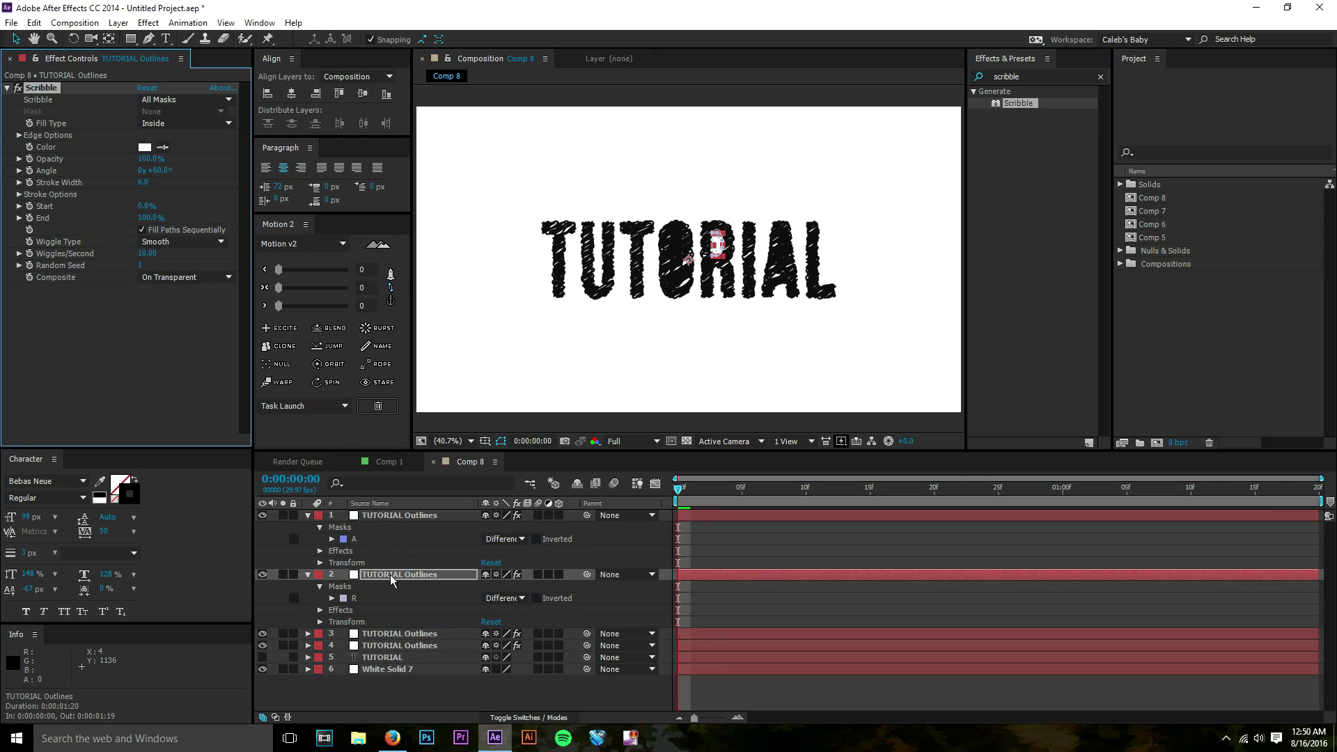
Step: Expand TUTORIAL Outlines layer 3 and try the Subtract mode on its inner O mask
click(329, 634)
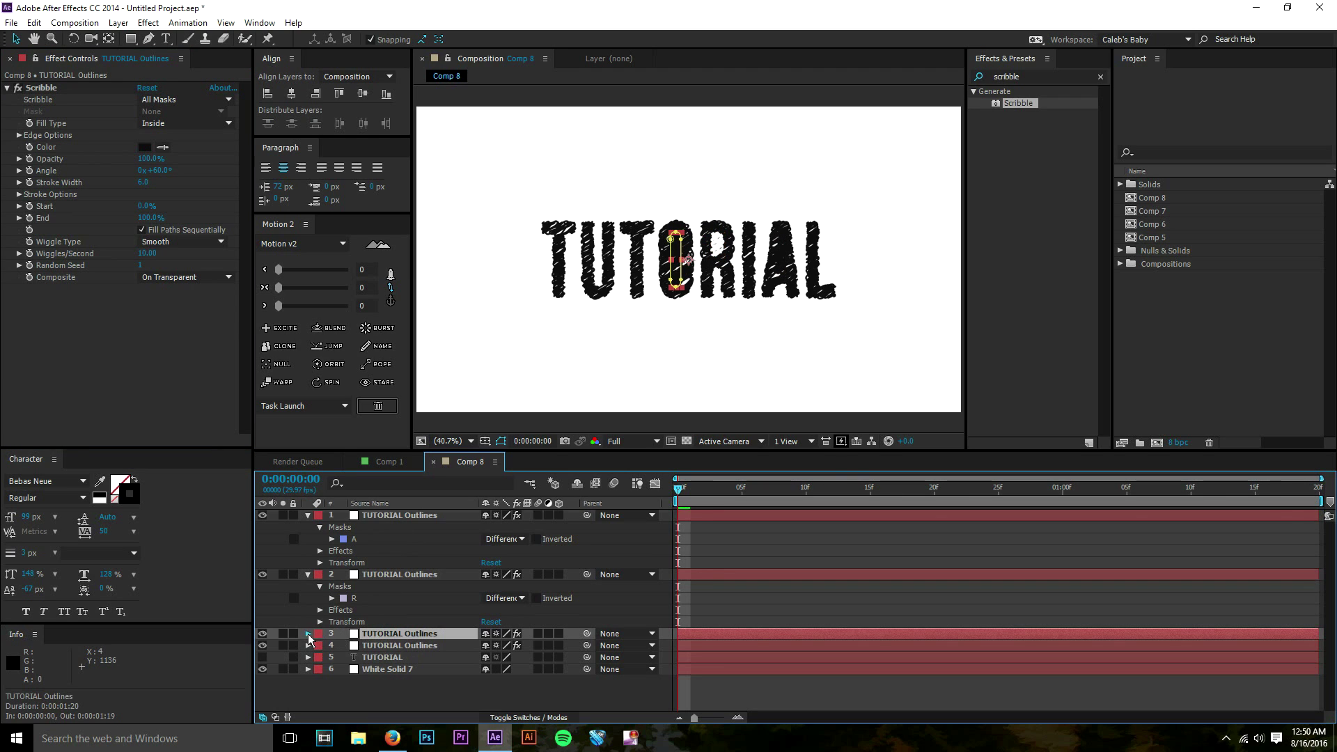
click(307, 633)
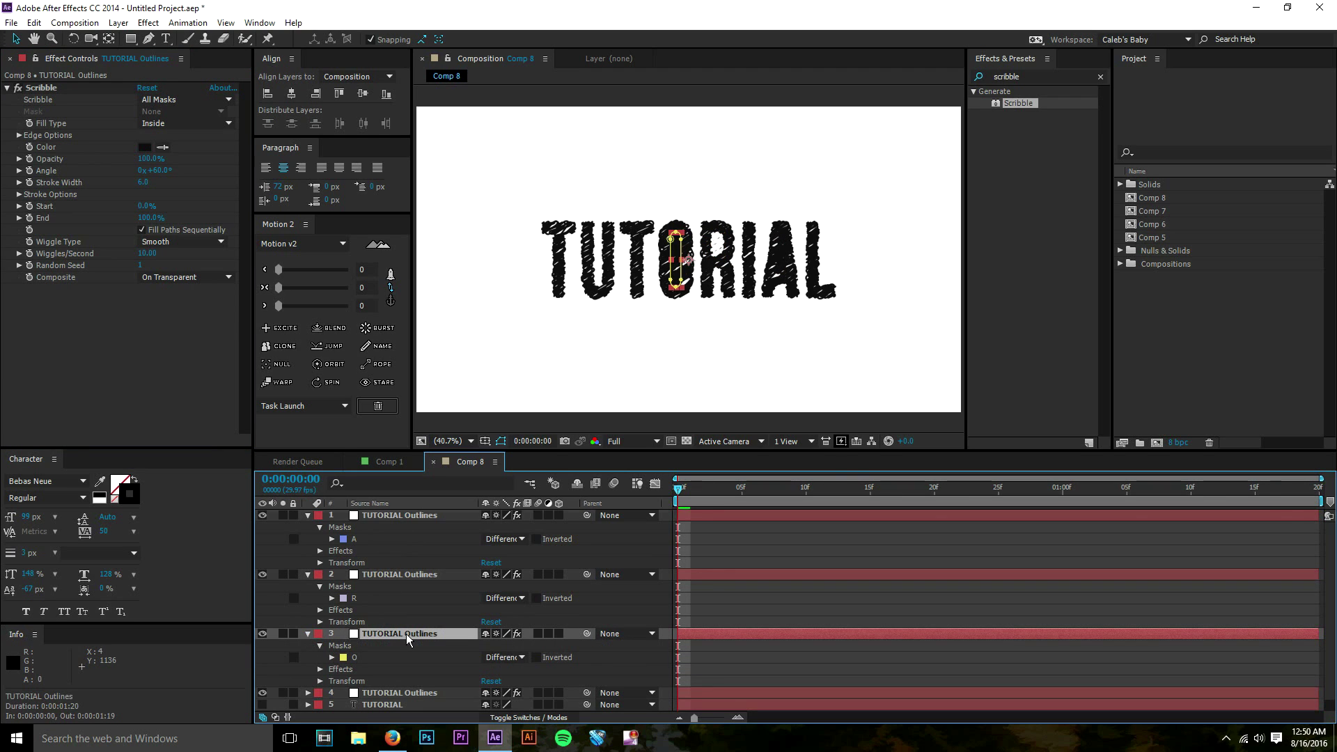
click(512, 659)
click(517, 584)
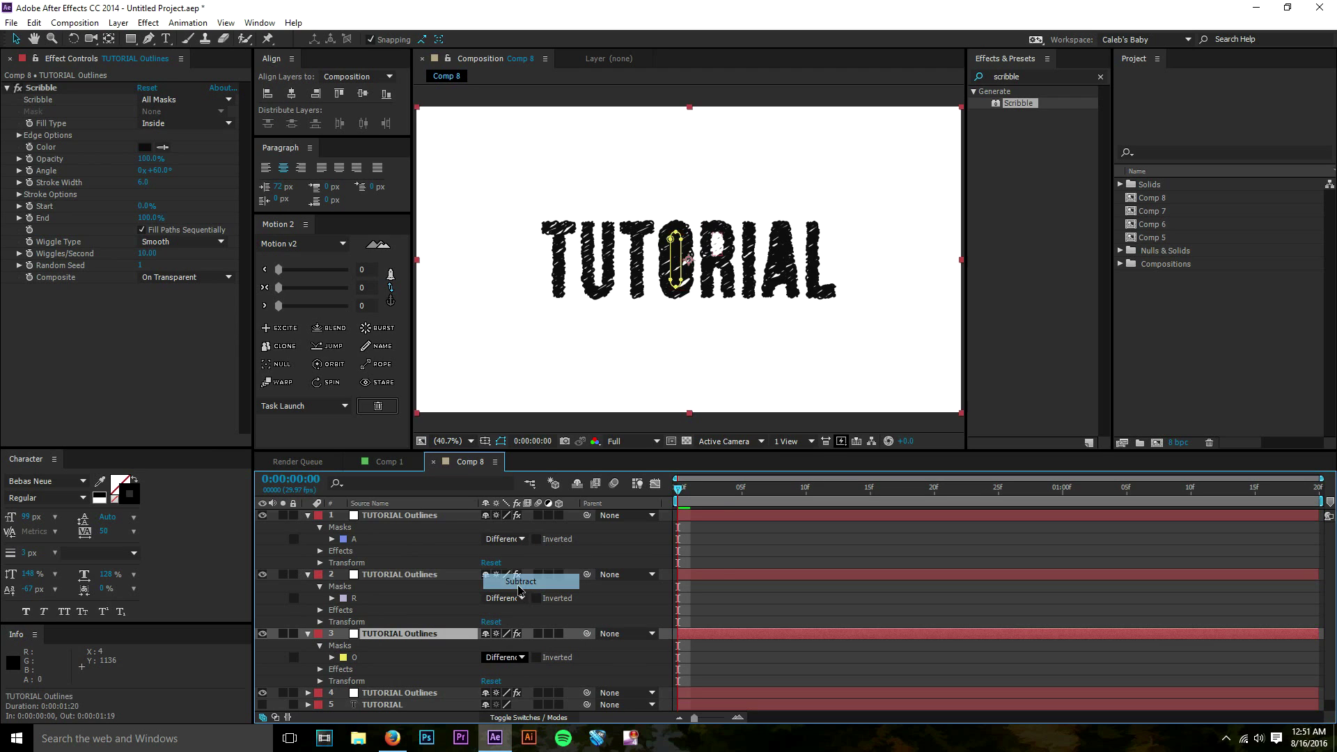
click(595, 676)
key(ctrl+z)
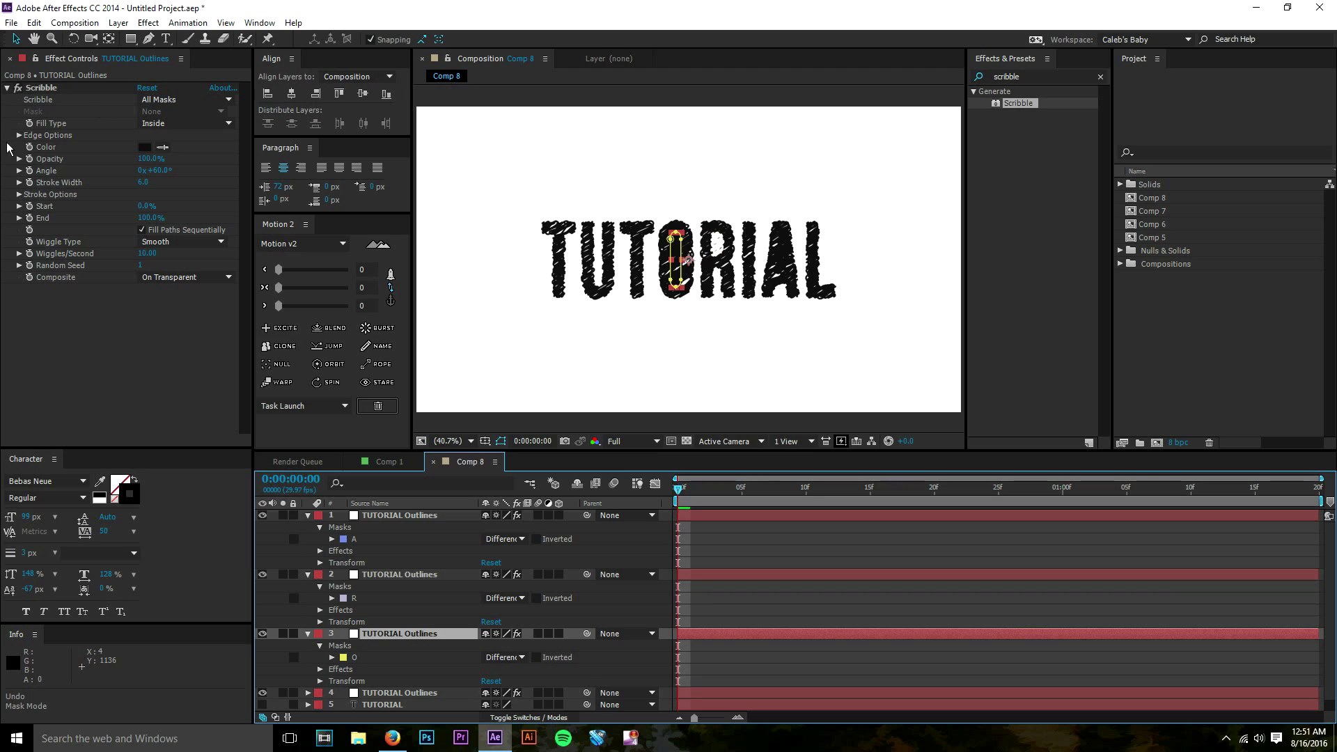
Step: Try the Inside Edge fill type for the Scribble effect on TUTORIAL Outlines layer 3
click(157, 100)
click(128, 113)
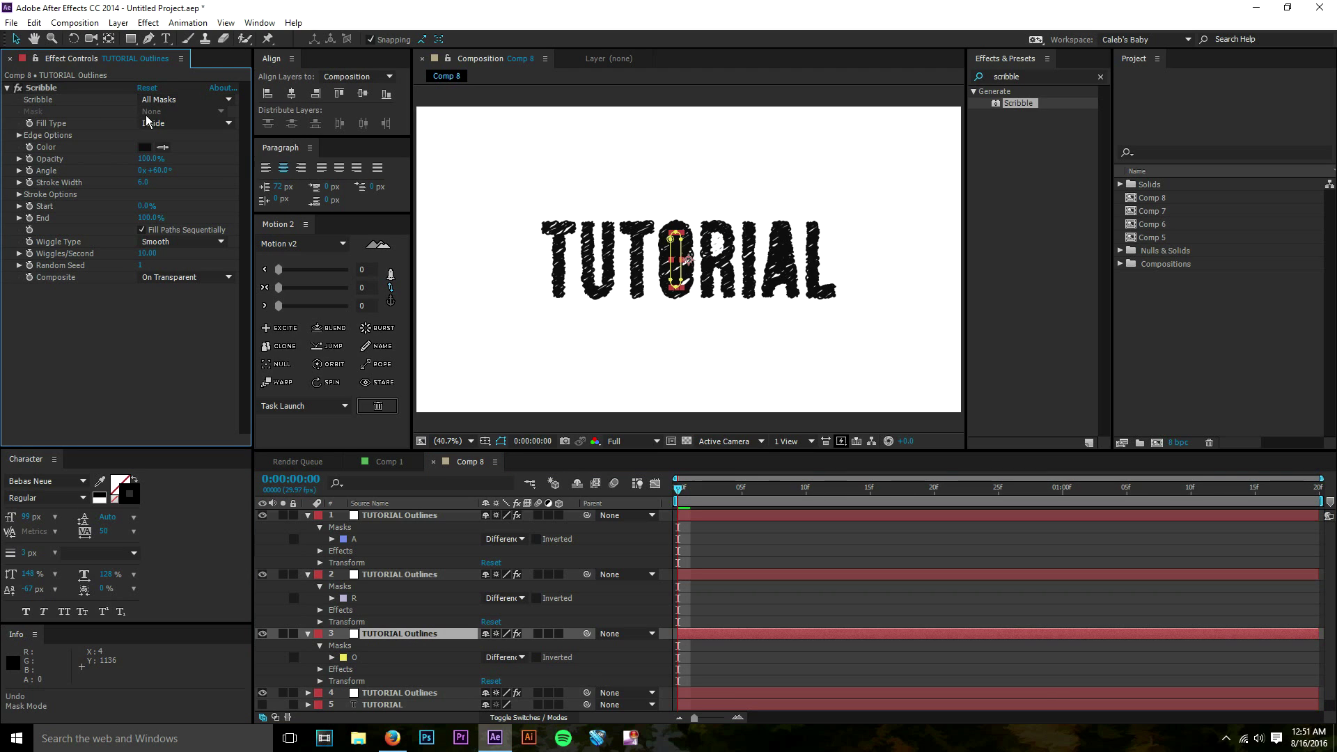
click(148, 121)
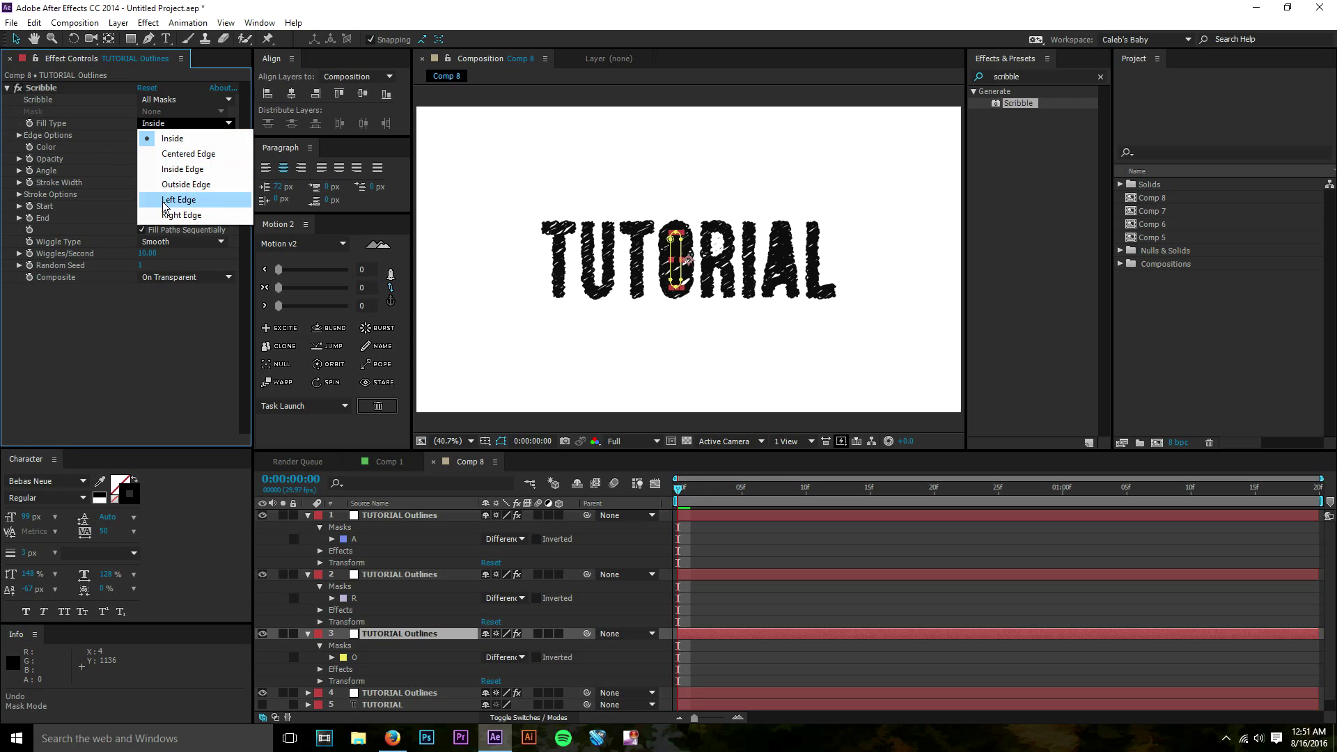
click(170, 170)
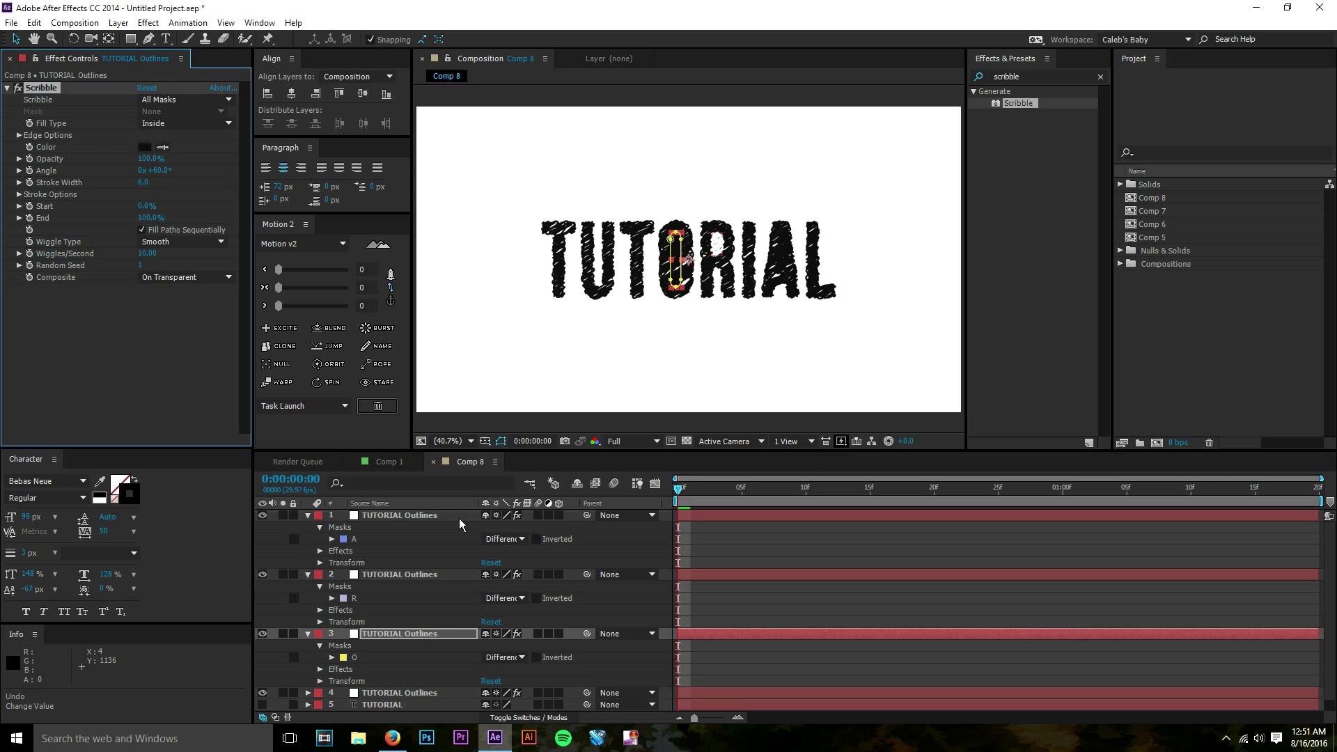
click(755, 548)
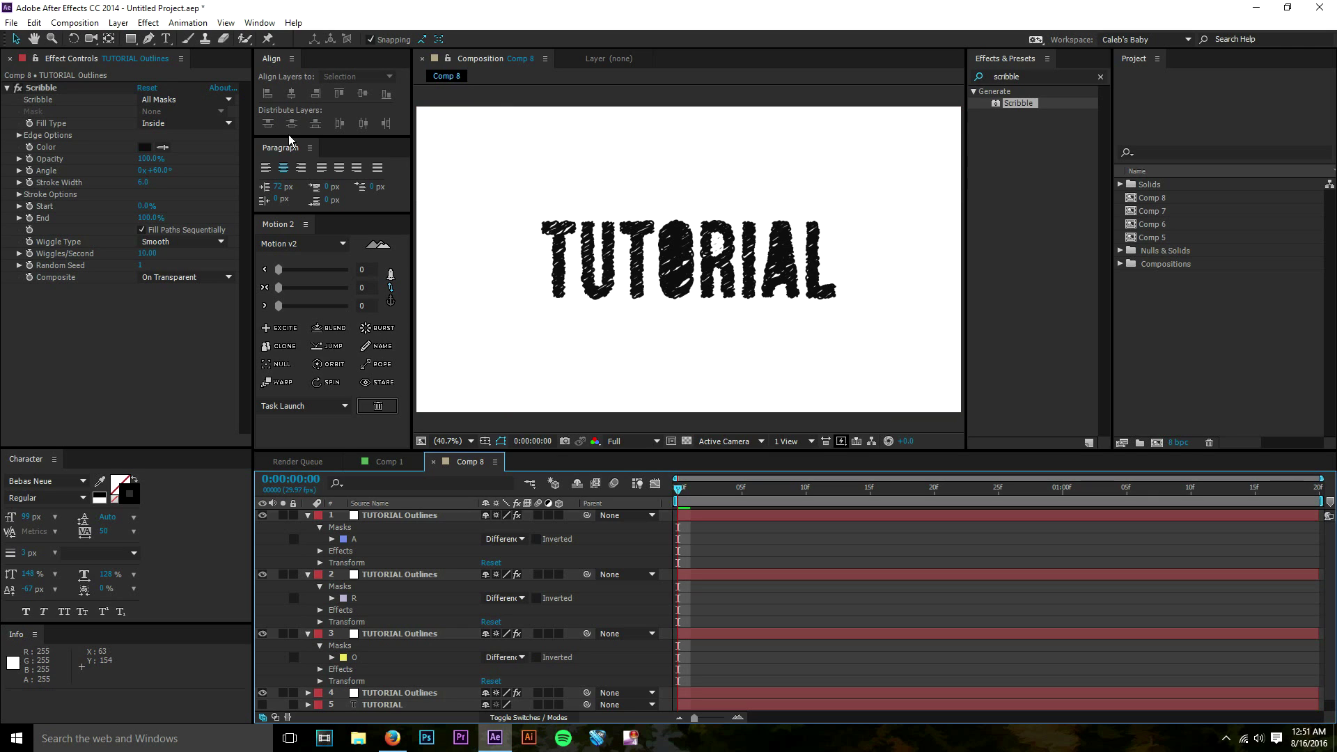
Step: Set the Scribble color of TUTORIAL Outlines layer 3, the inner O, to white (FFFFFF)
click(146, 149)
click(779, 604)
drag(779, 604, 733, 513)
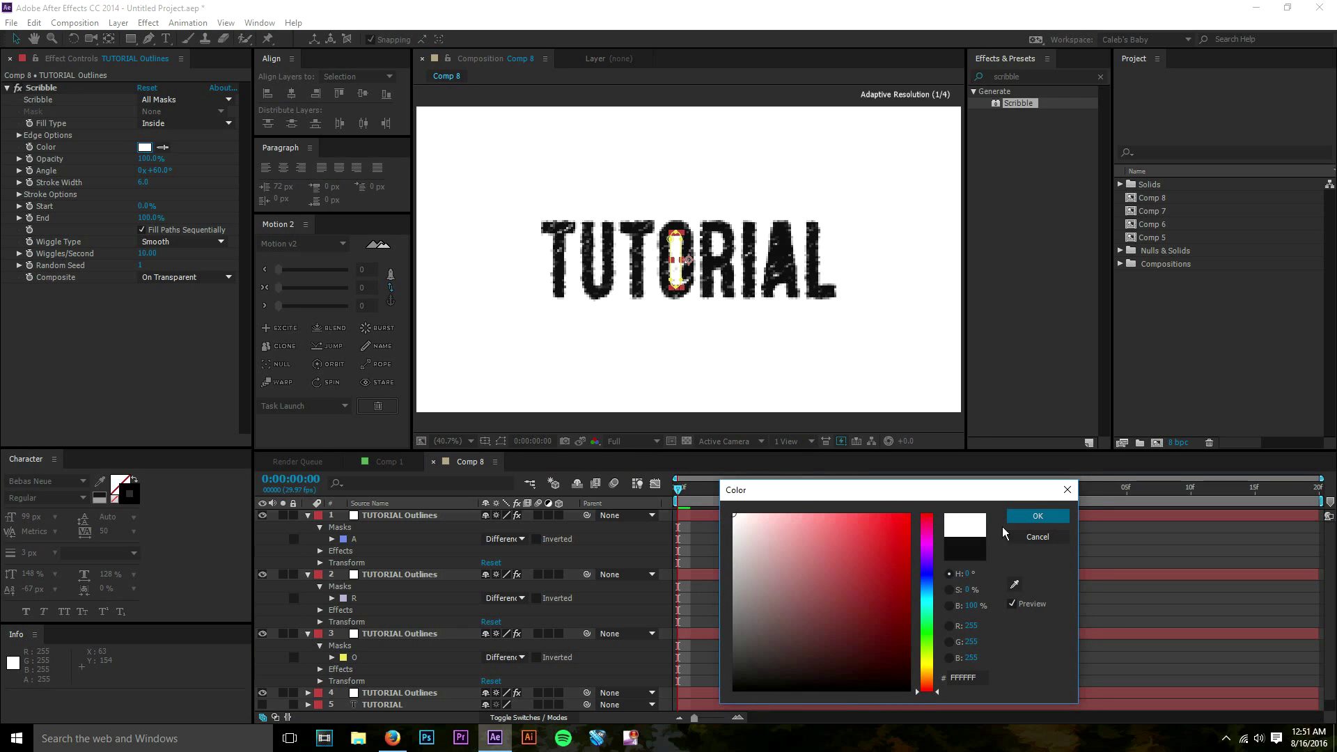
click(1007, 523)
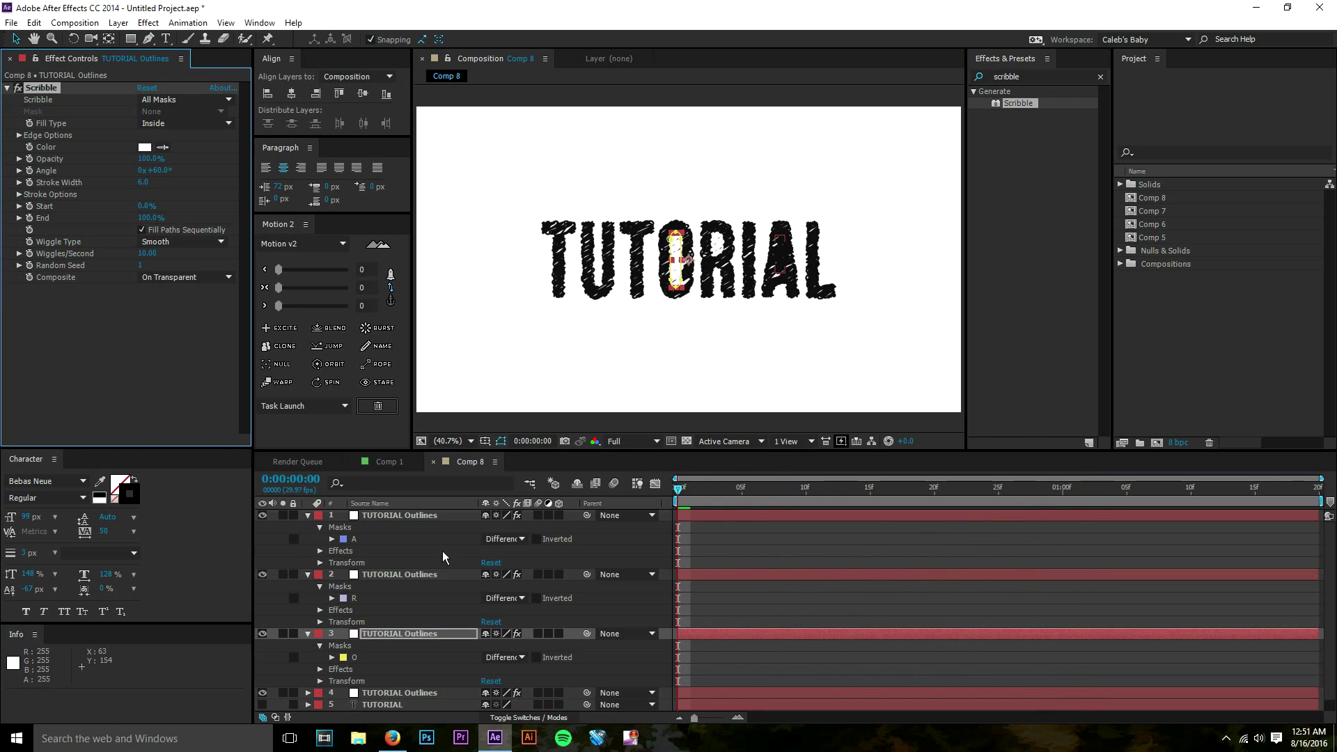
Step: Set the Scribble color of TUTORIAL Outlines layer 1, the inner A, to white (FFFFFF)
click(383, 536)
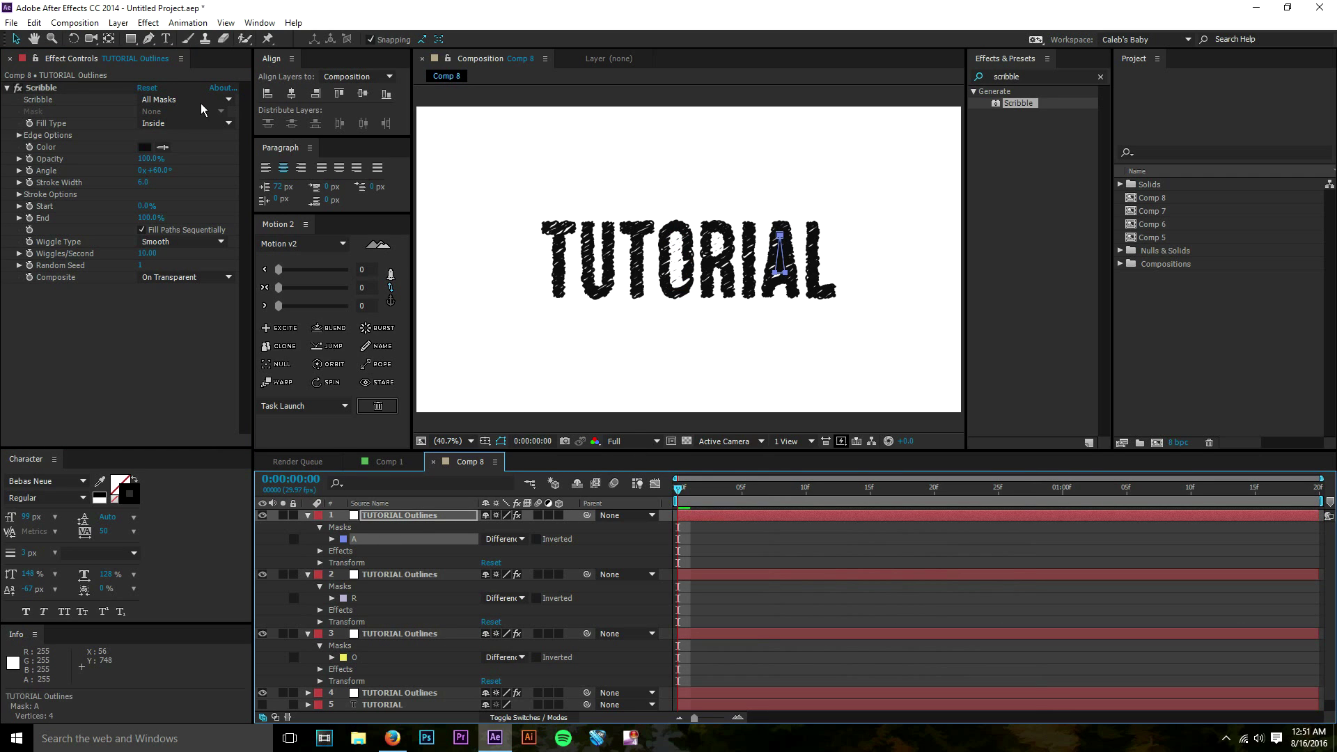
click(144, 147)
click(733, 515)
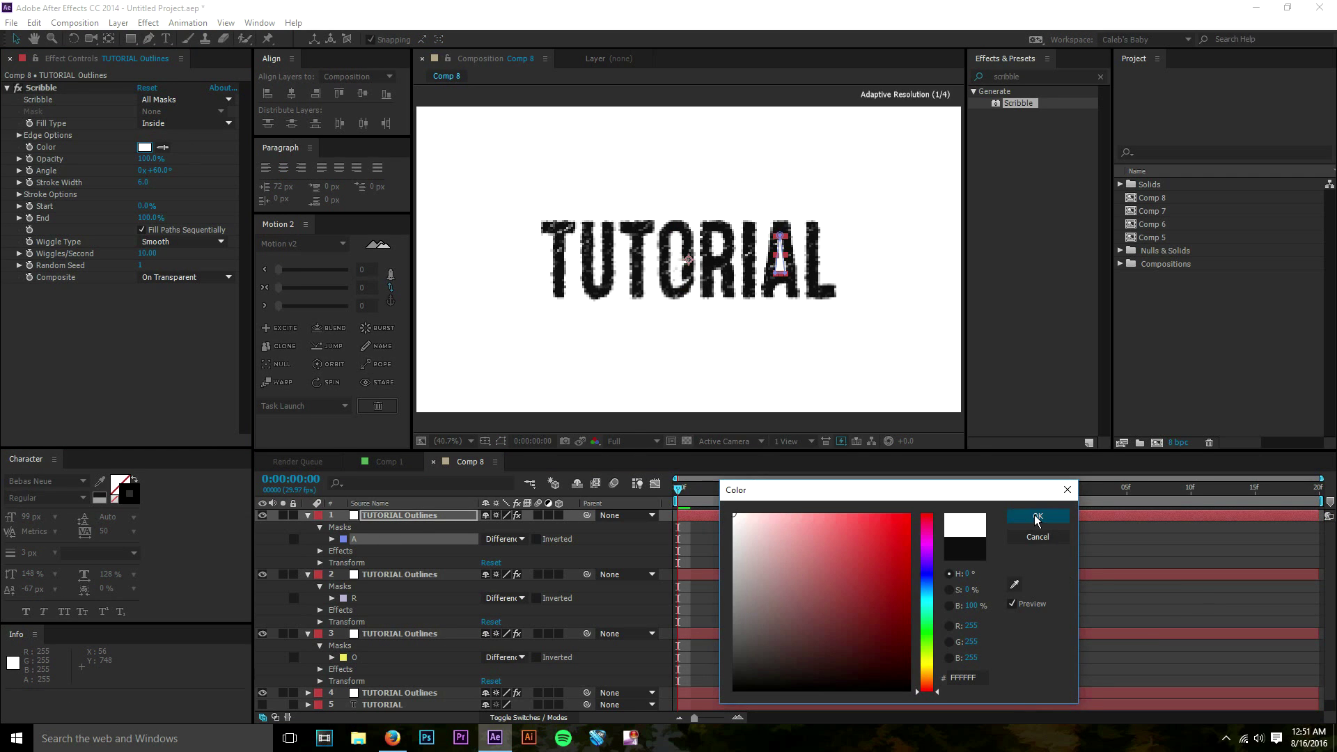
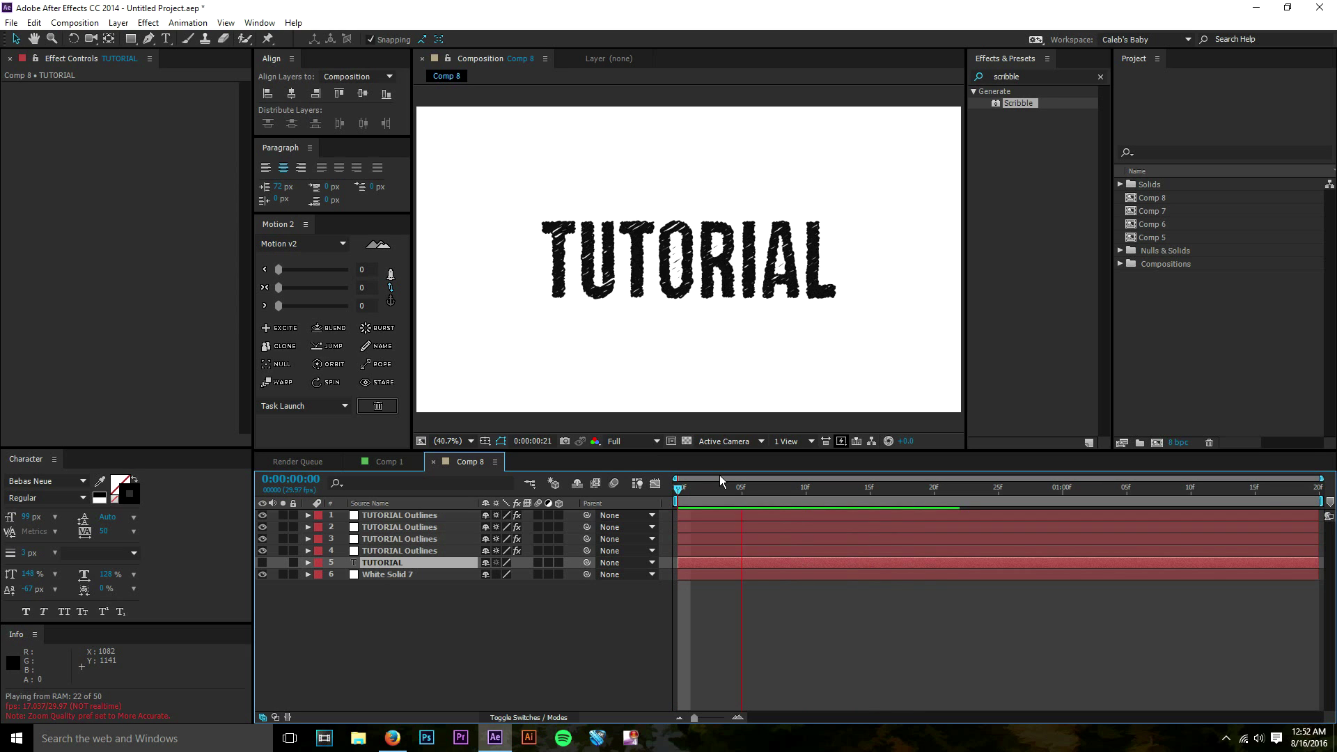
Step: Stop the preview and set the Scribble Wiggle Type of TUTORIAL Outlines layer 4 to Jumpy
key(space)
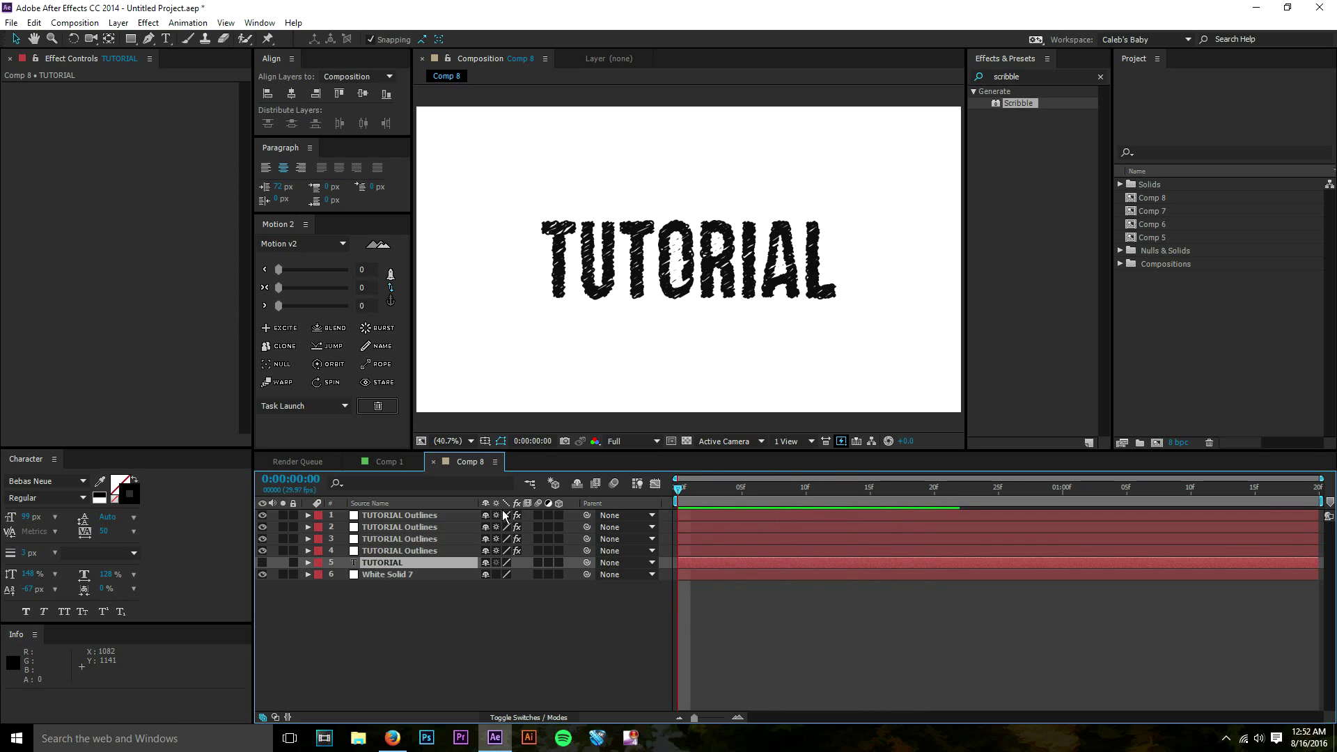
click(370, 550)
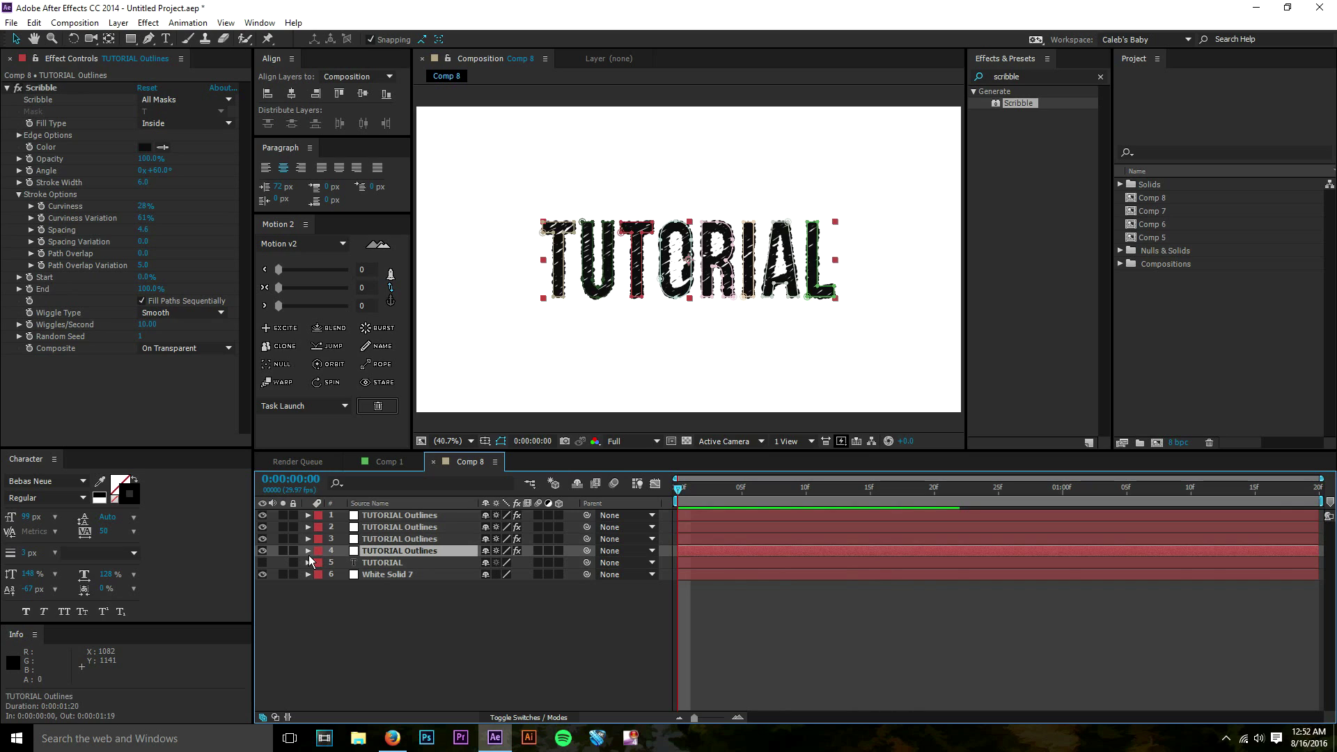
click(174, 313)
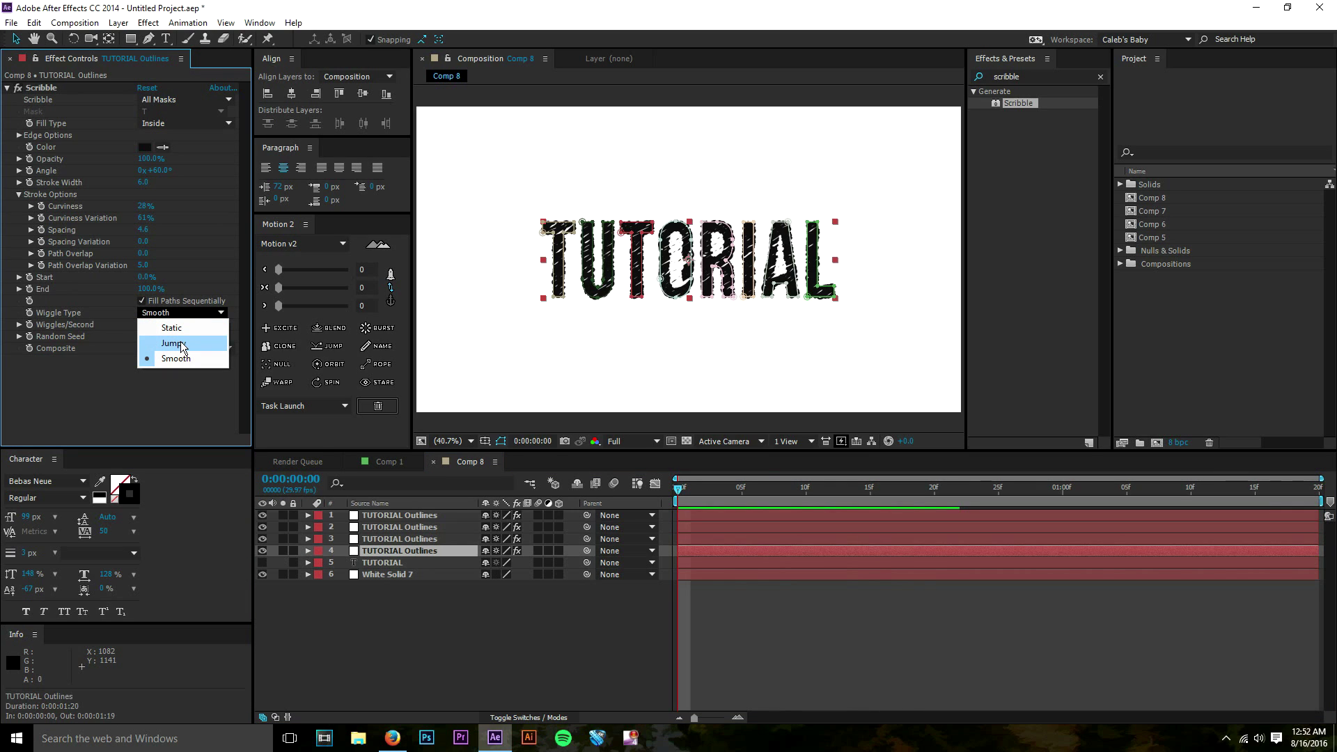
click(183, 345)
click(387, 547)
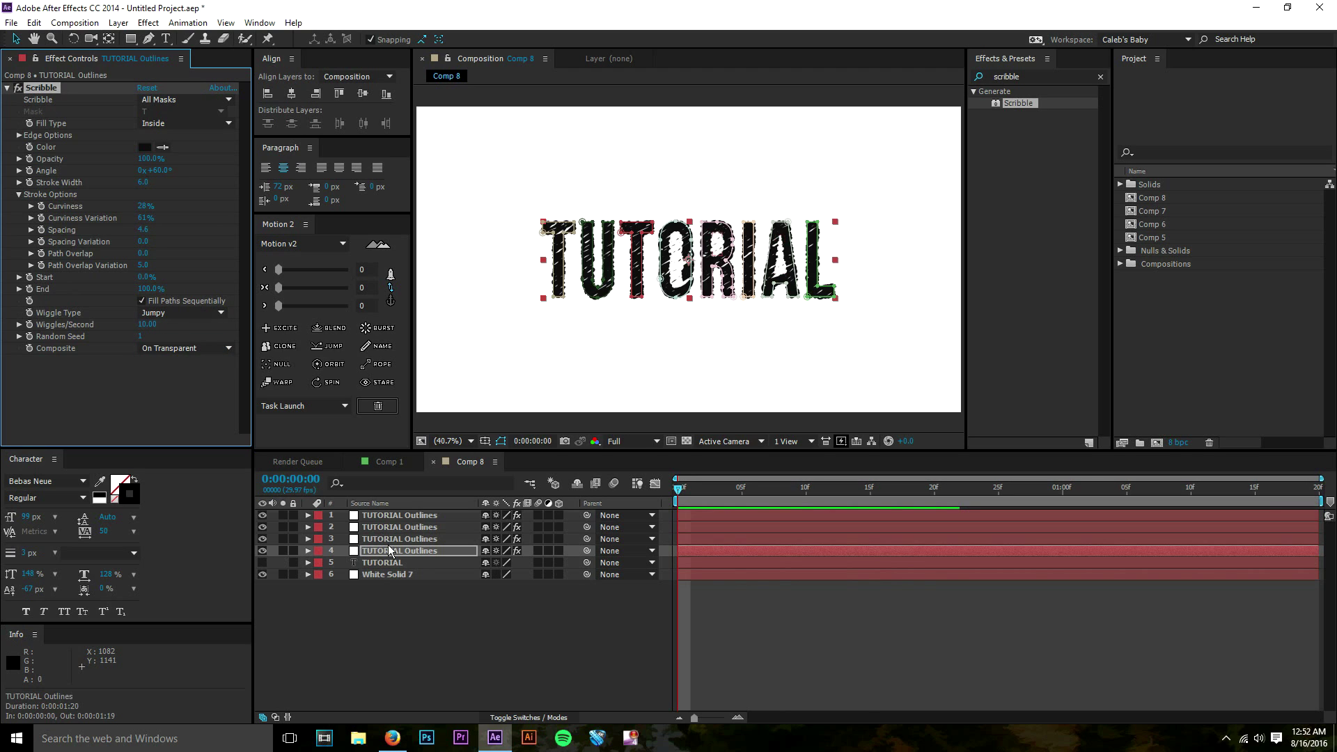
Step: Set the Scribble Wiggle Type to Jumpy on TUTORIAL Outlines layers 3, 2 and 1
click(389, 538)
click(182, 241)
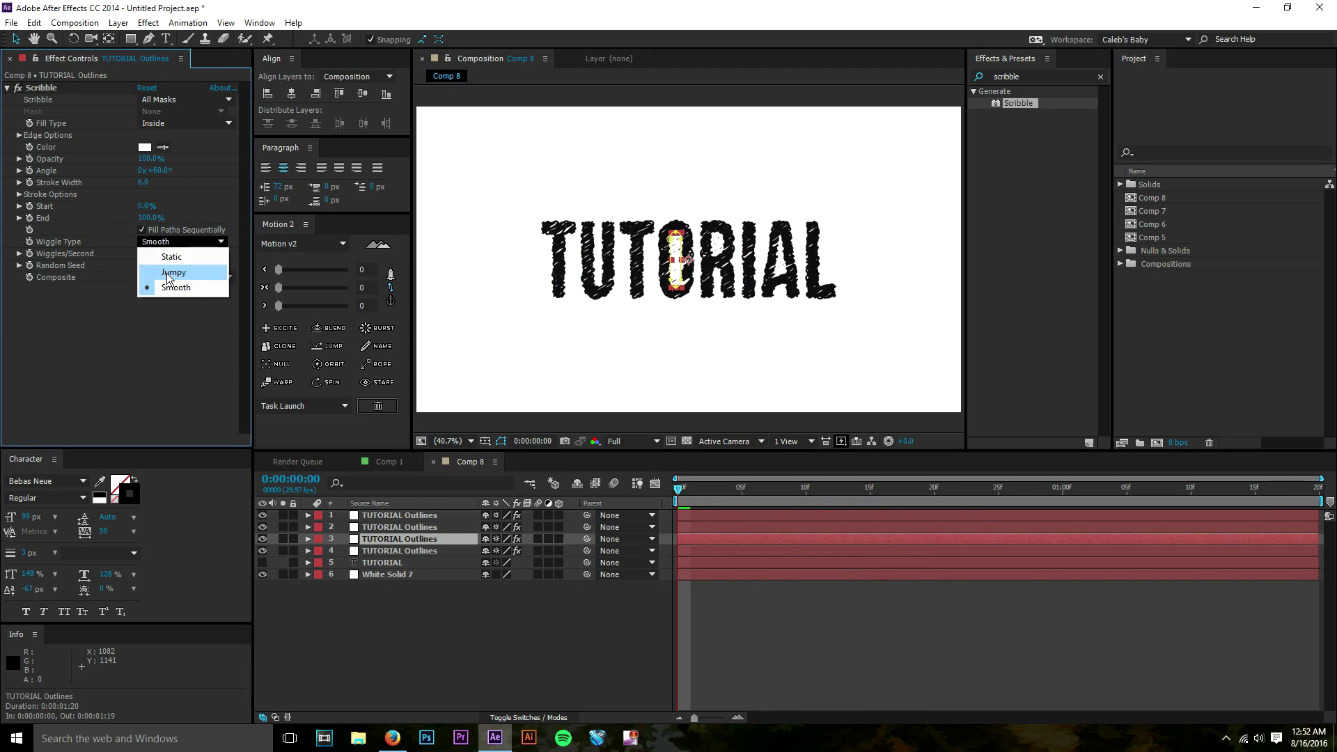
click(183, 268)
click(416, 527)
click(179, 244)
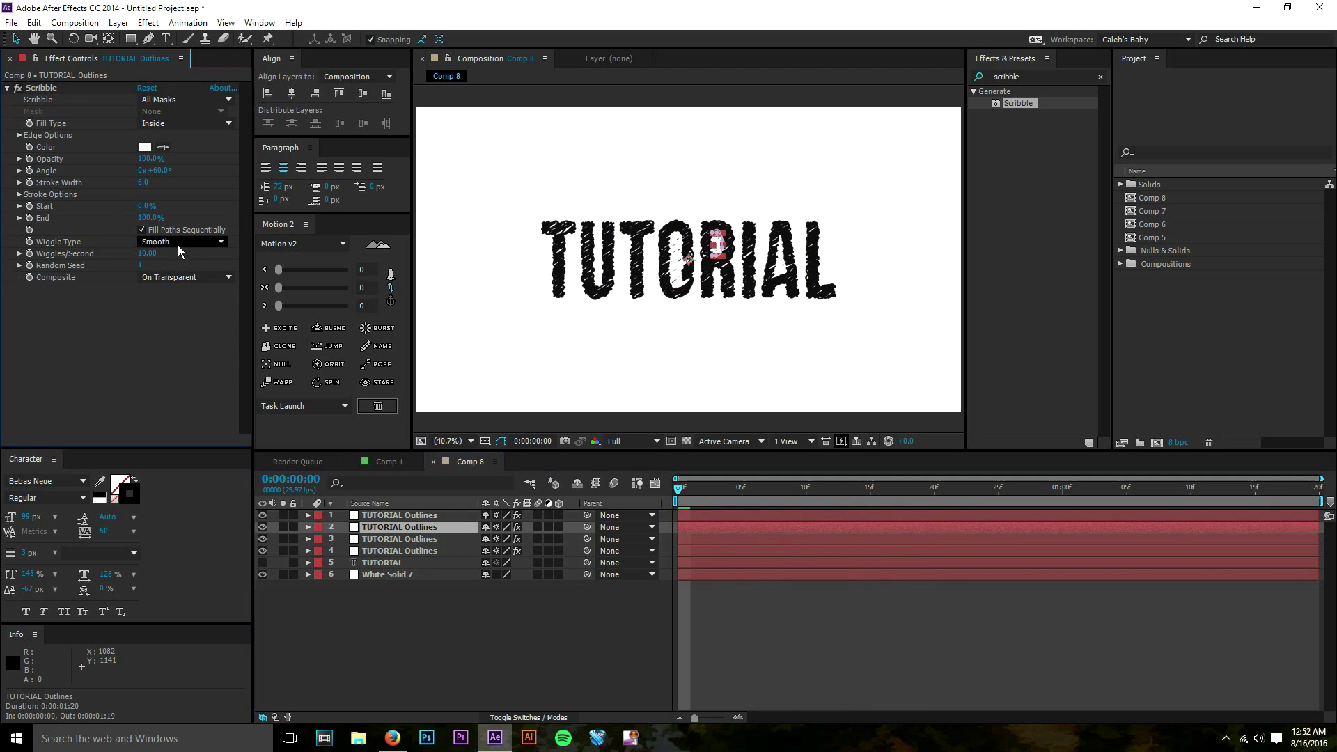
click(182, 272)
click(437, 518)
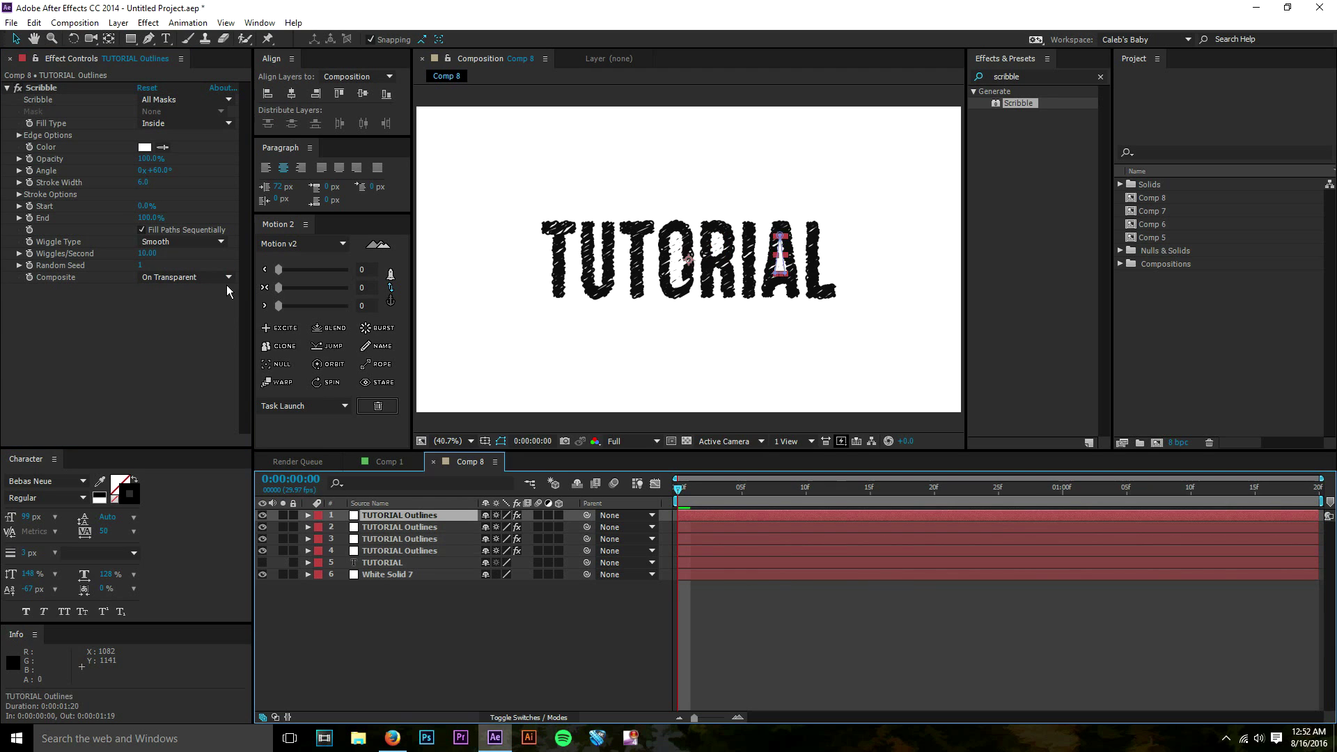
click(211, 244)
click(207, 275)
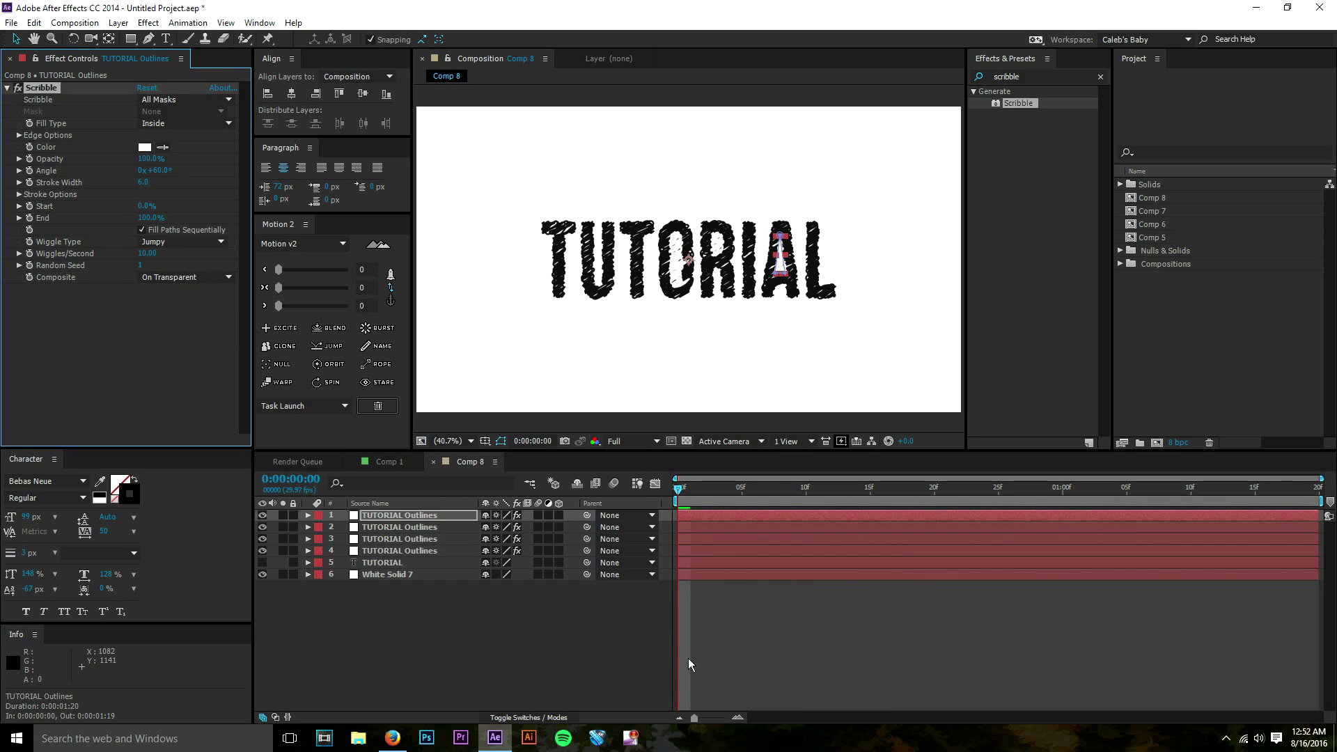
Step: Preview the Comp 8 animation to examine the Jumpy scribble motion
click(688, 658)
key(space)
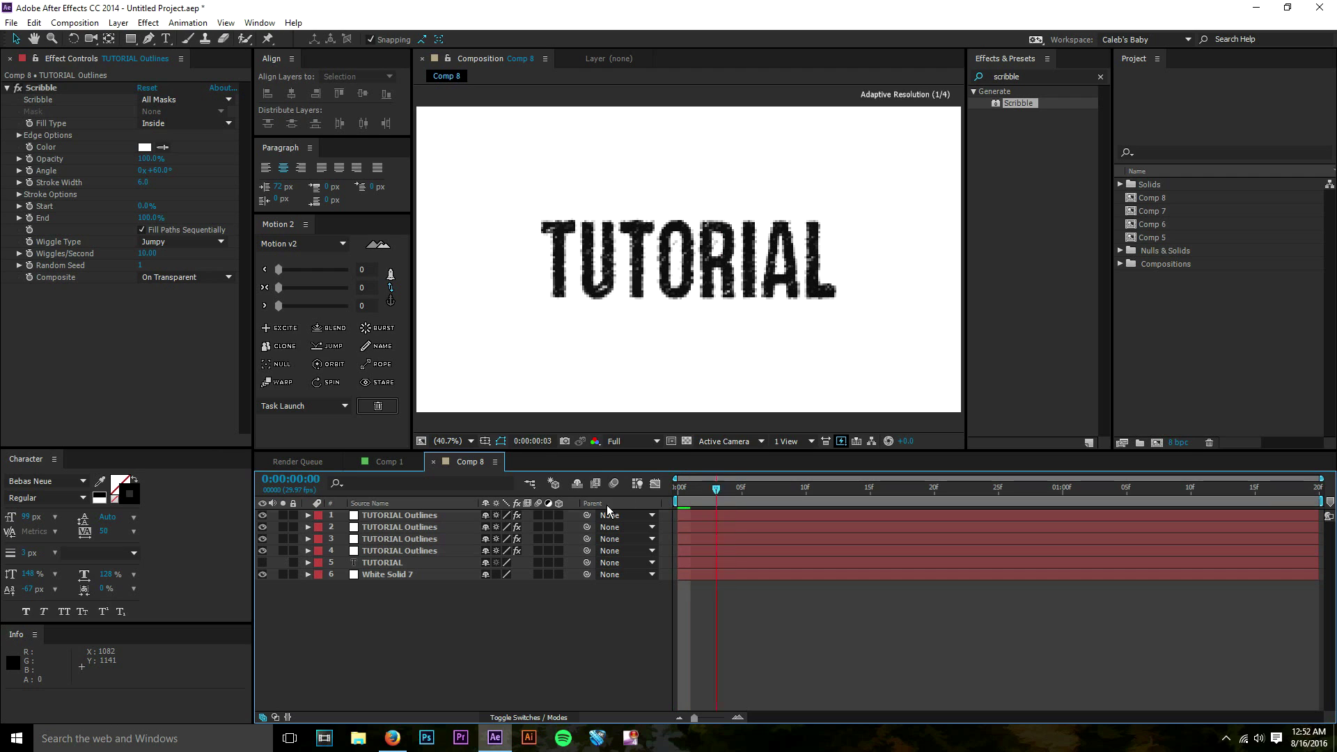
key(space)
key(space)
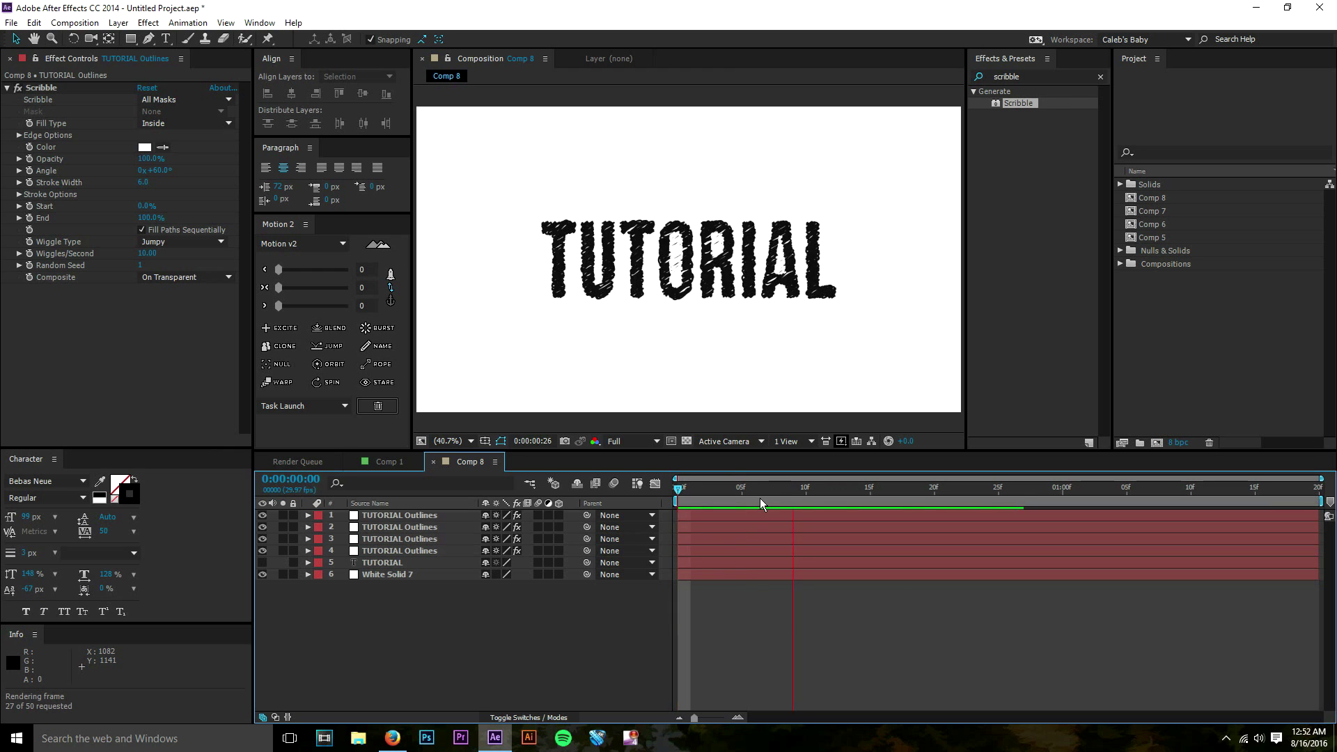
key(space)
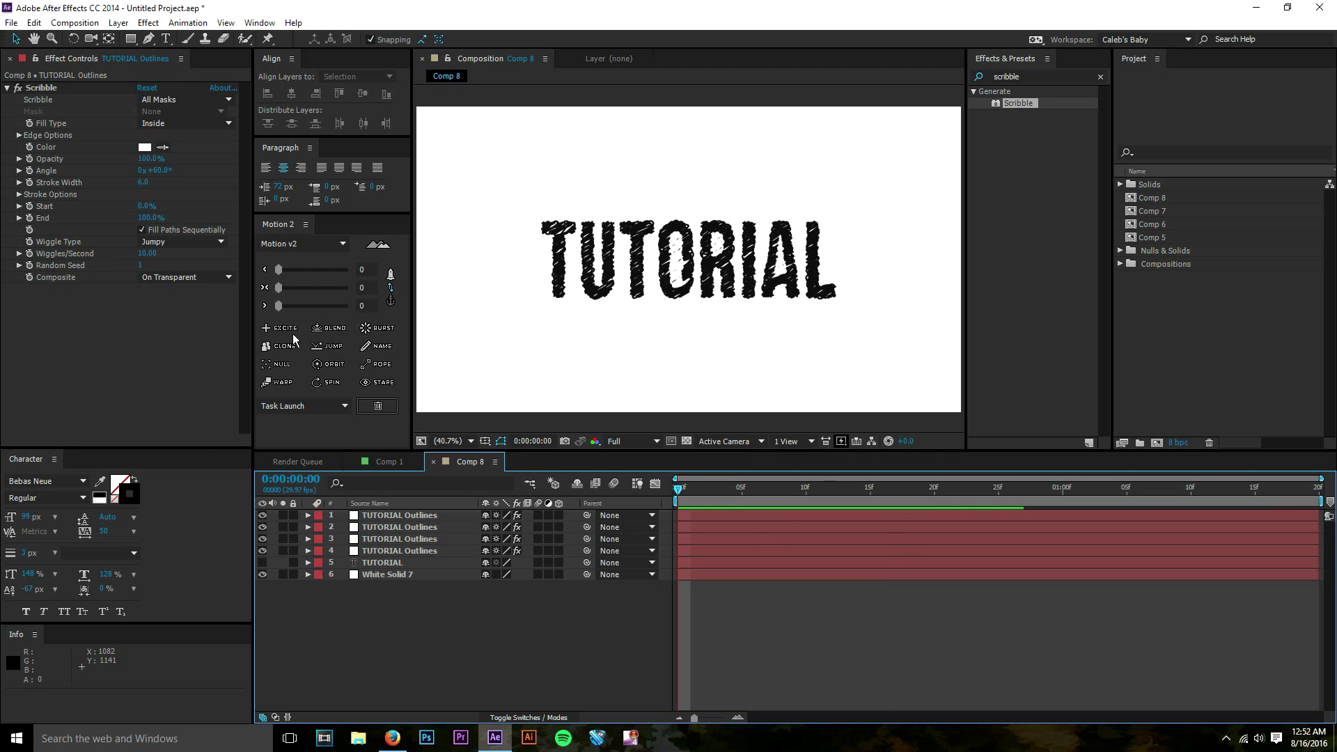
key(space)
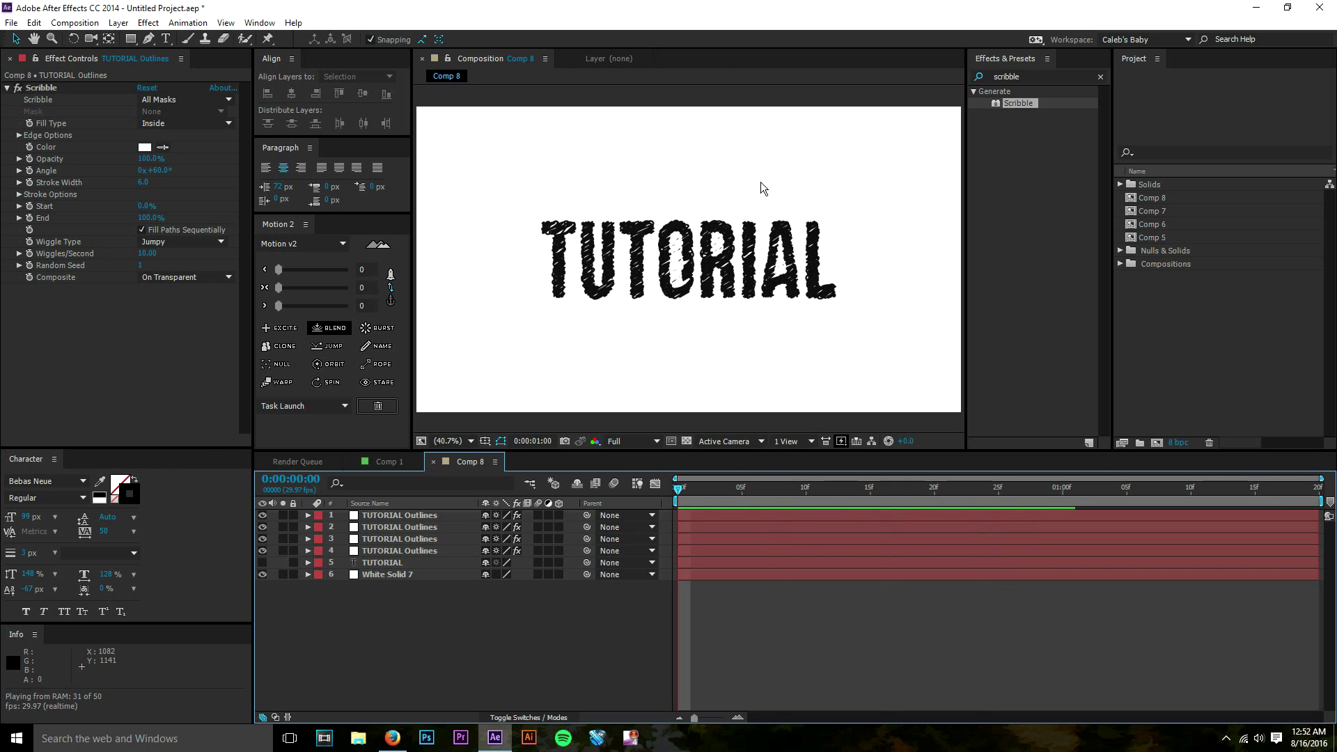
Step: Set the Scribble Wiggle Type of TUTORIAL Outlines layer 1 to Static and move the current time to frame 6
click(161, 245)
click(156, 247)
click(720, 515)
drag(708, 490, 756, 488)
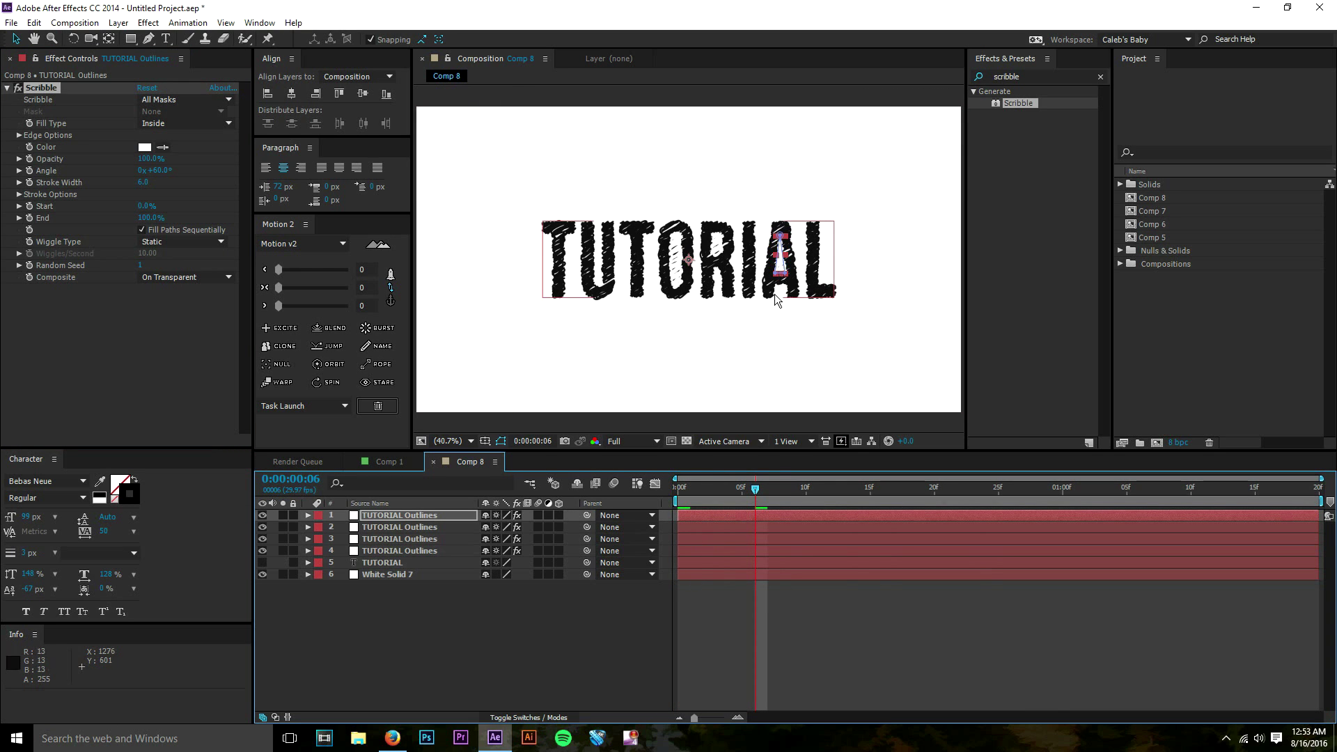
Step: Preview the animation with the Static inner A, move to frame 9, and check the Wiggle Type options
key(space)
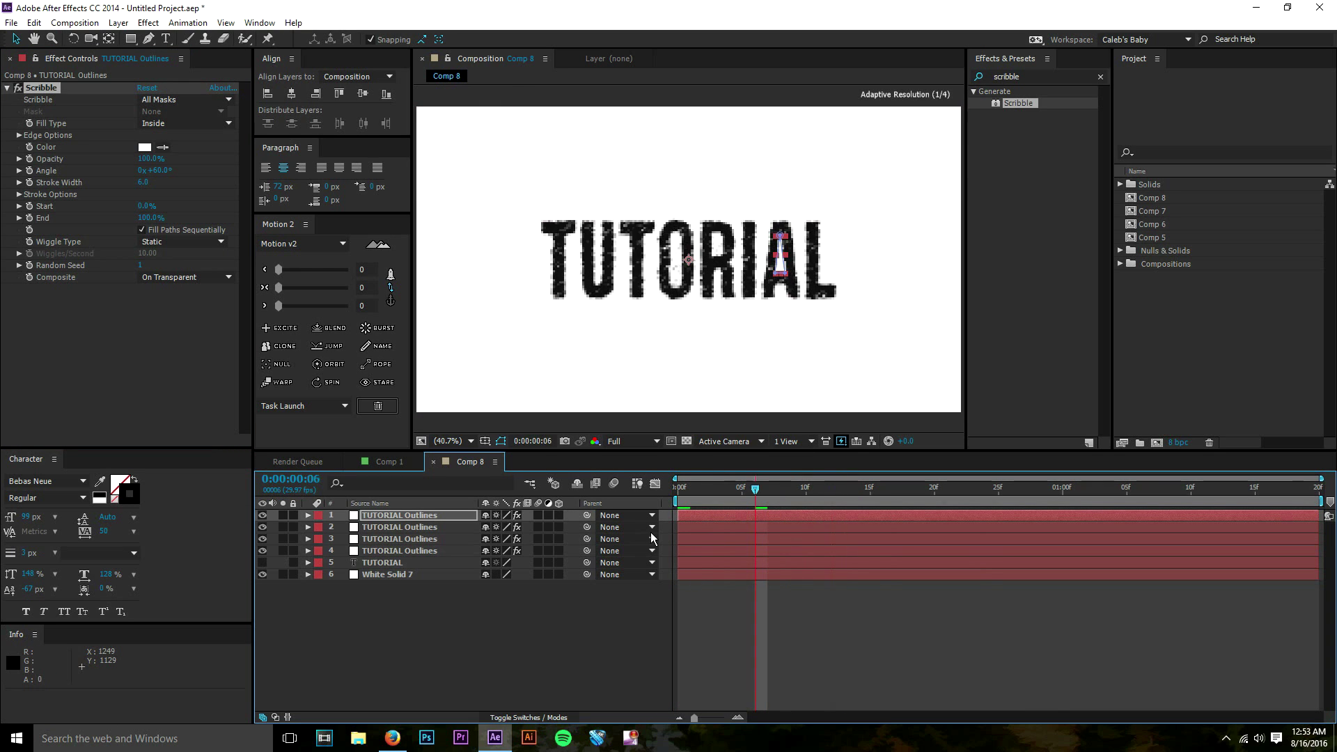
click(795, 666)
key(KP_0)
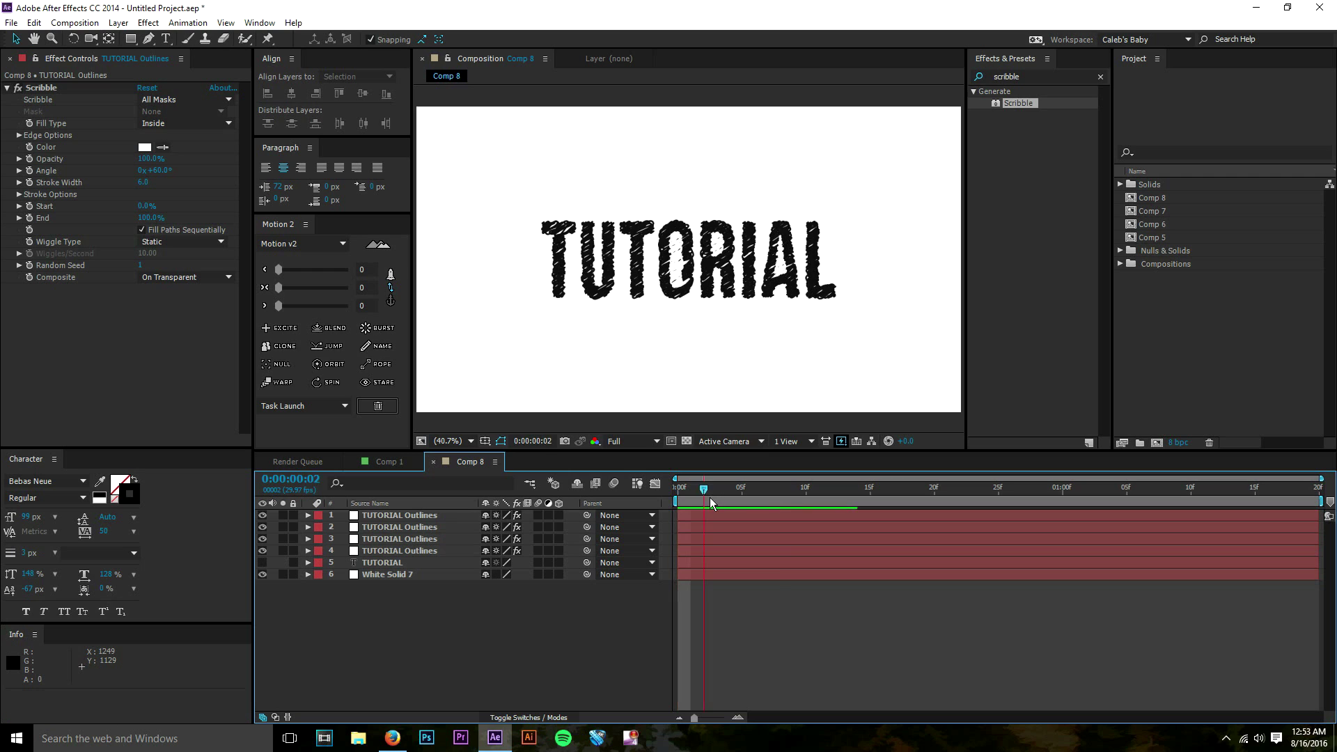
click(794, 486)
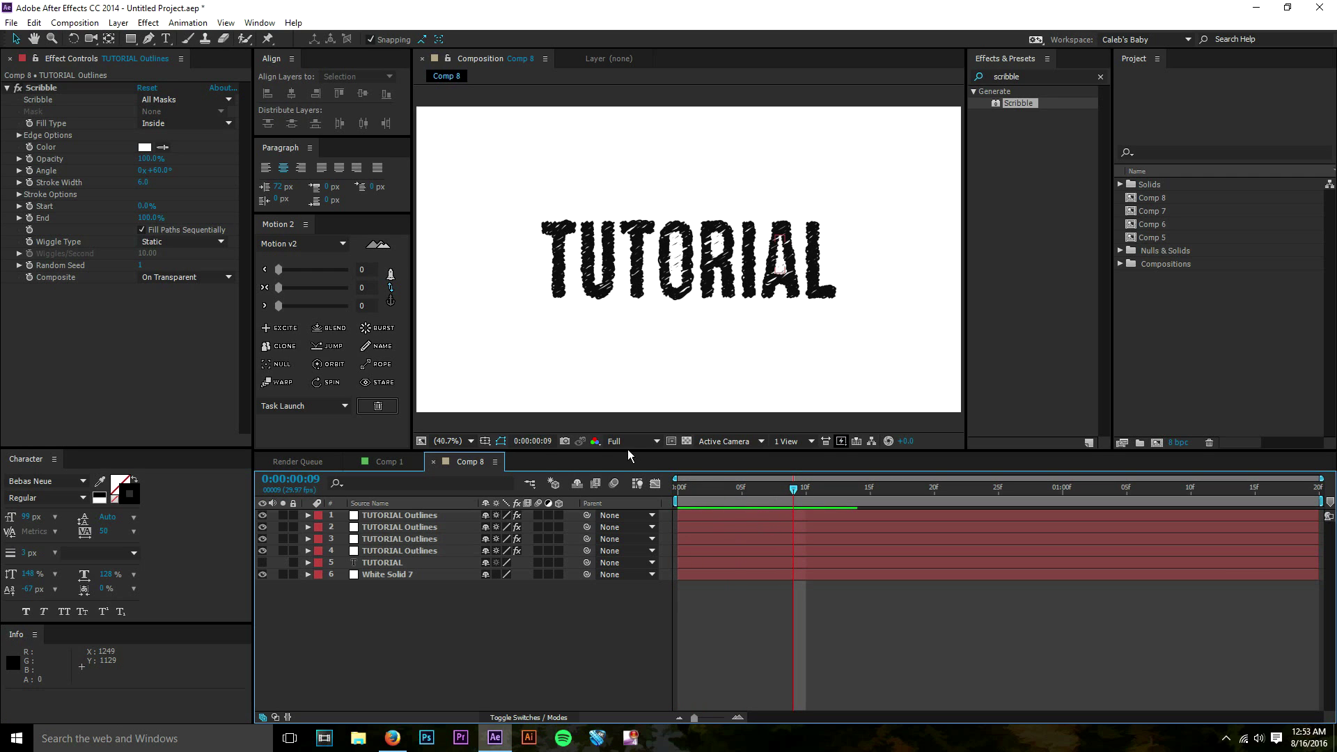
click(182, 241)
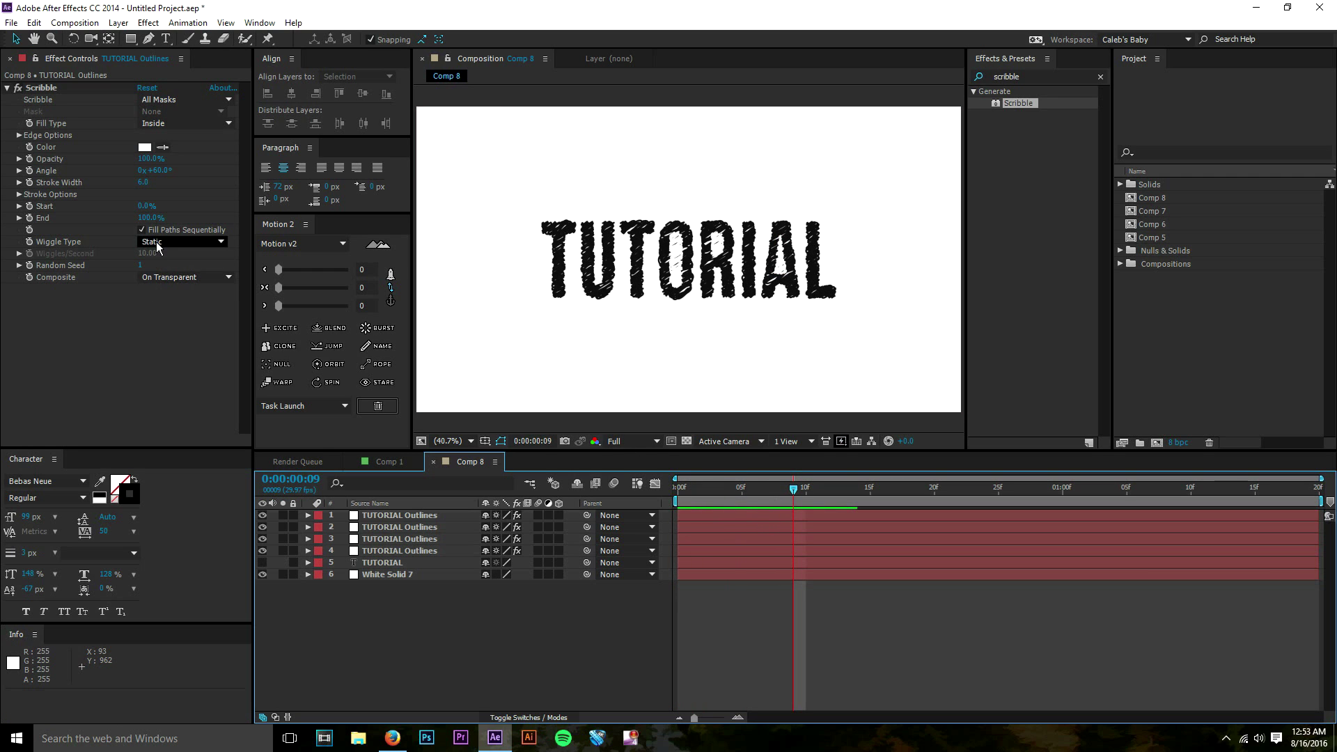
click(170, 319)
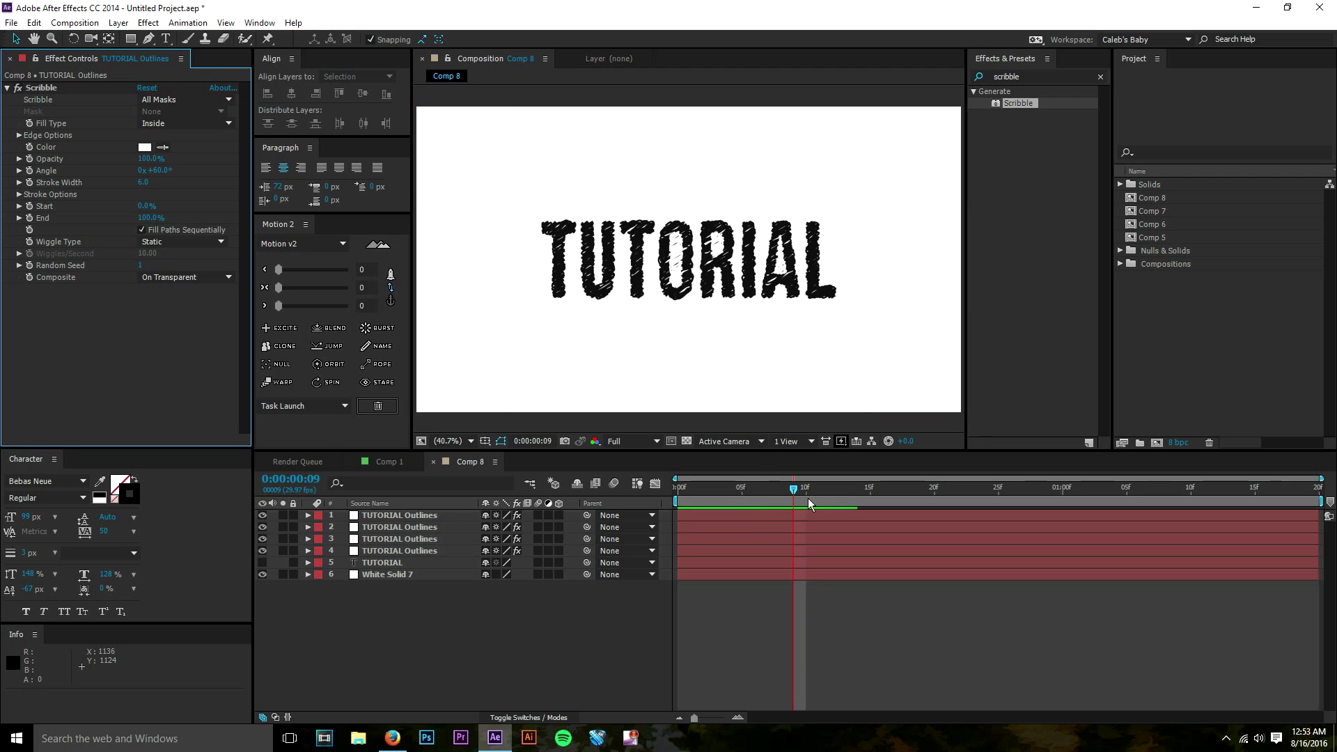
Step: Scrub back and forth through the early frames of Comp 8 and play the finished scribble animation
drag(795, 489, 780, 489)
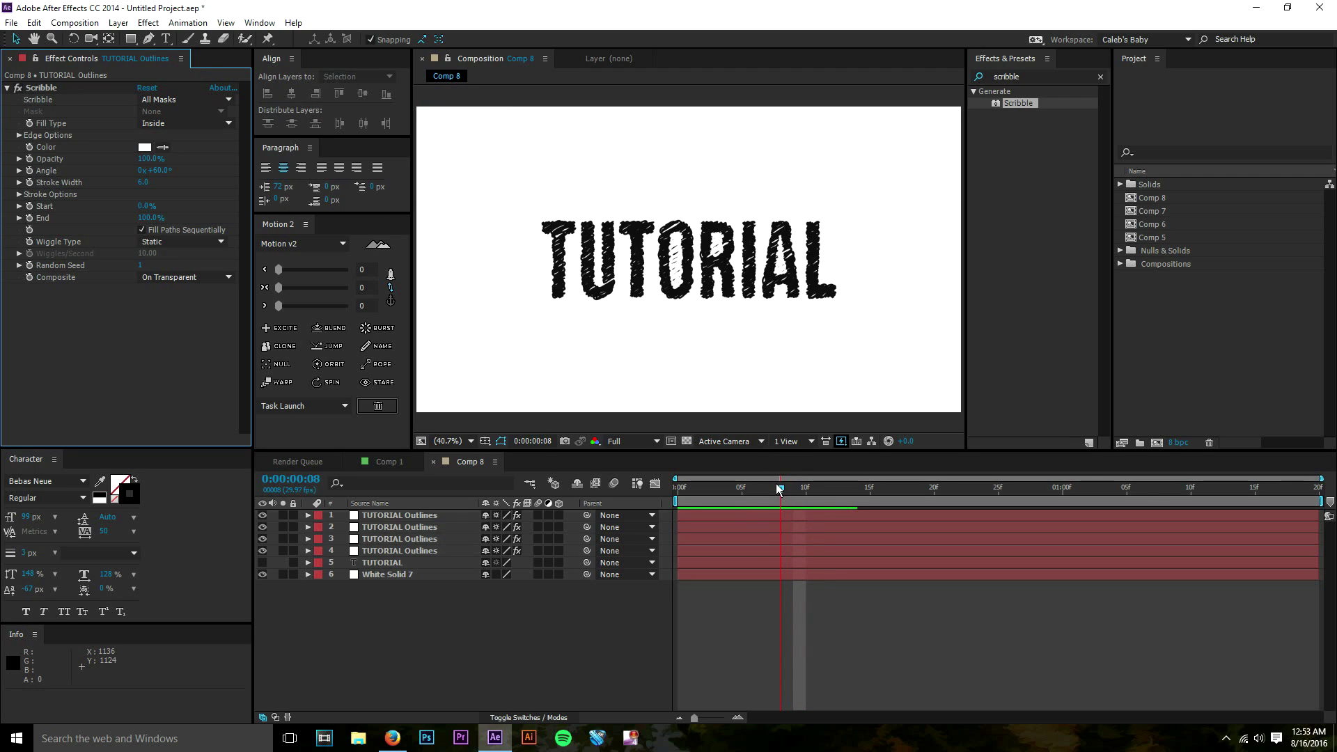
click(752, 485)
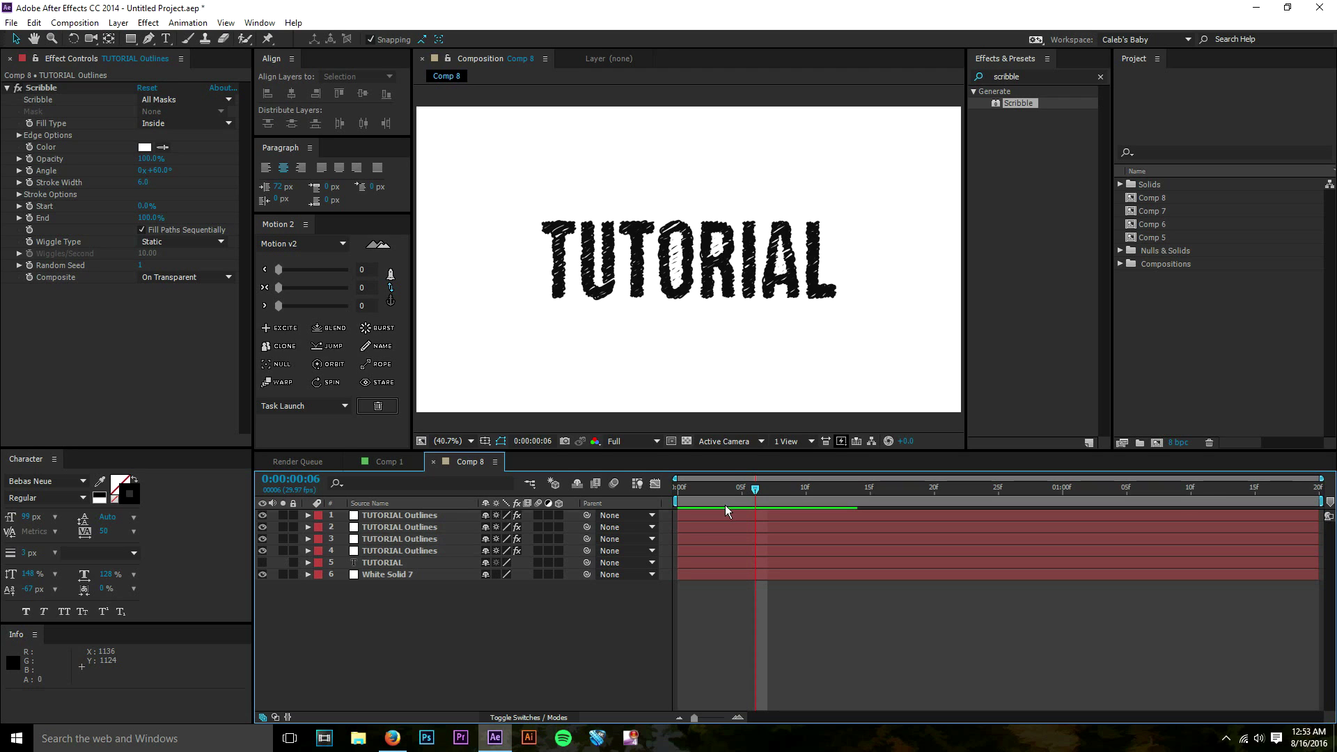
drag(729, 491, 833, 487)
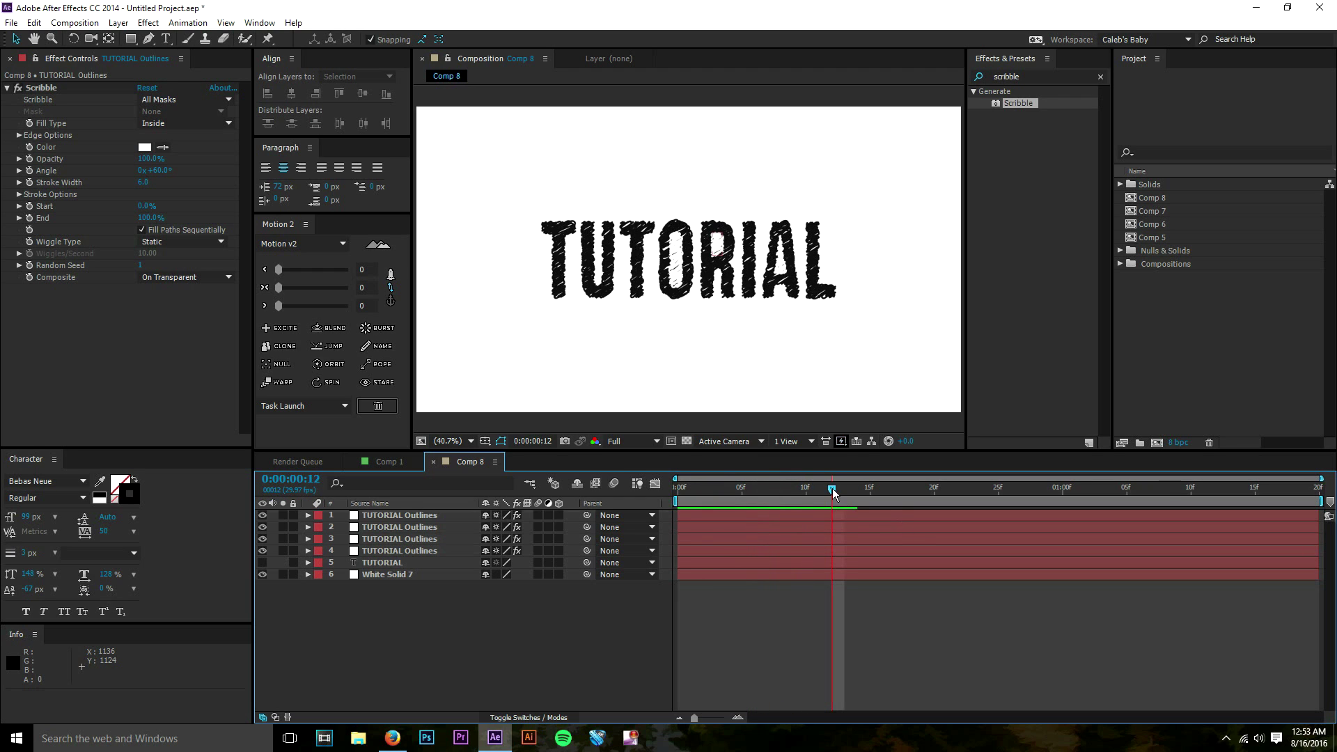
click(1017, 122)
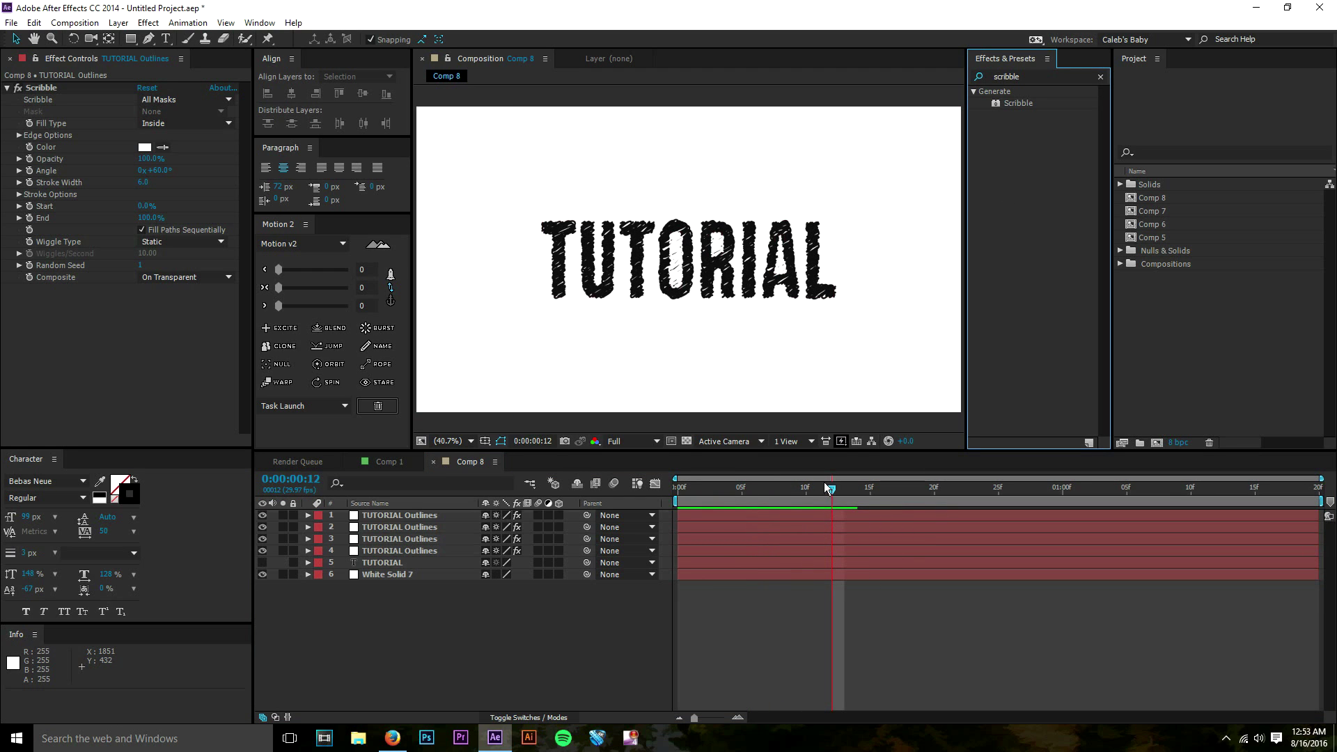
mouse_move(824, 482)
mouse_down()
mouse_move(673, 516)
mouse_move(682, 494)
mouse_move(711, 498)
mouse_up()
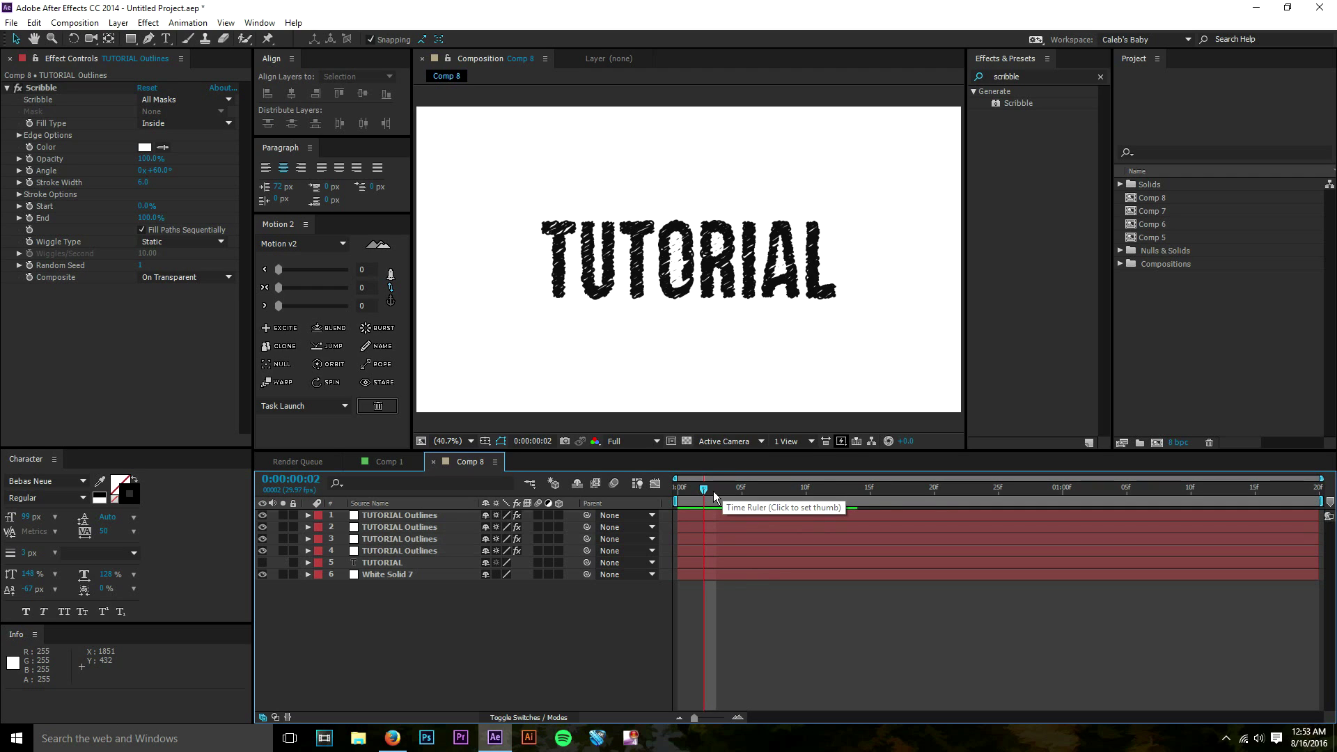
drag(713, 491, 756, 502)
drag(872, 504, 774, 515)
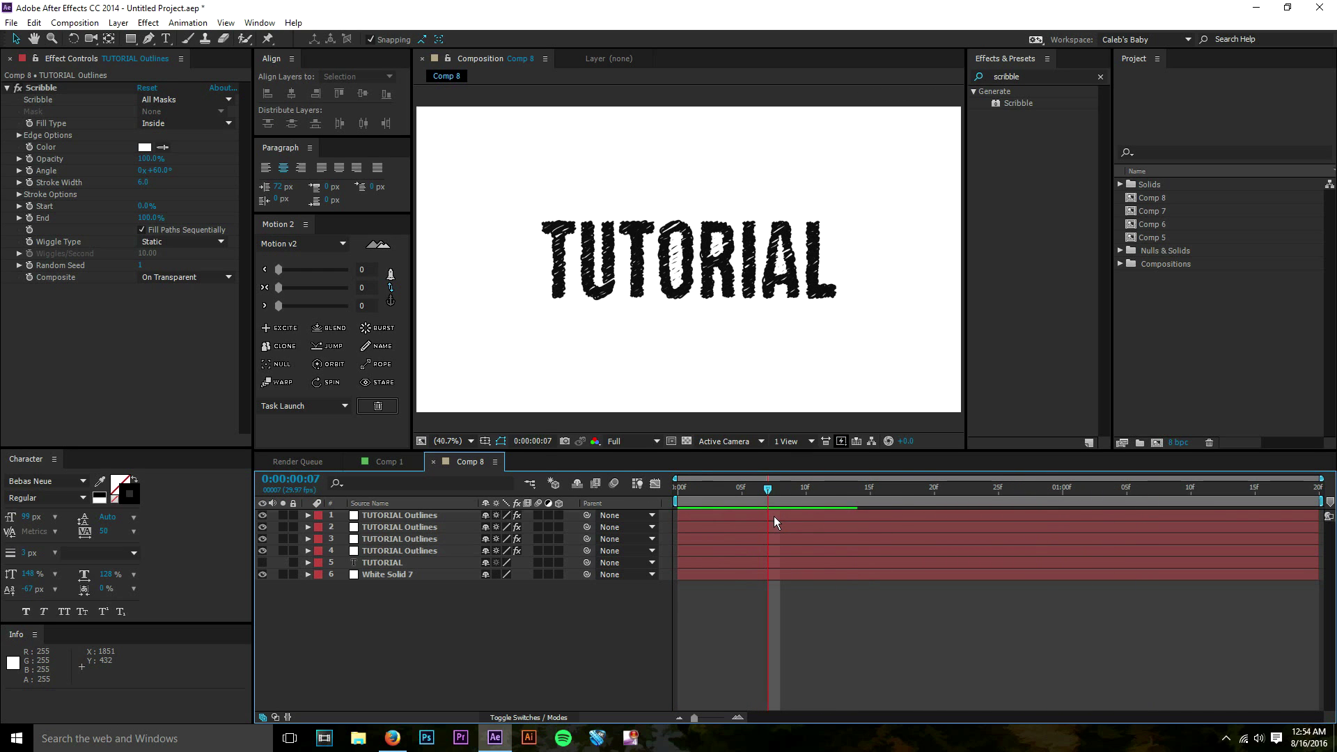
key(KP_0)
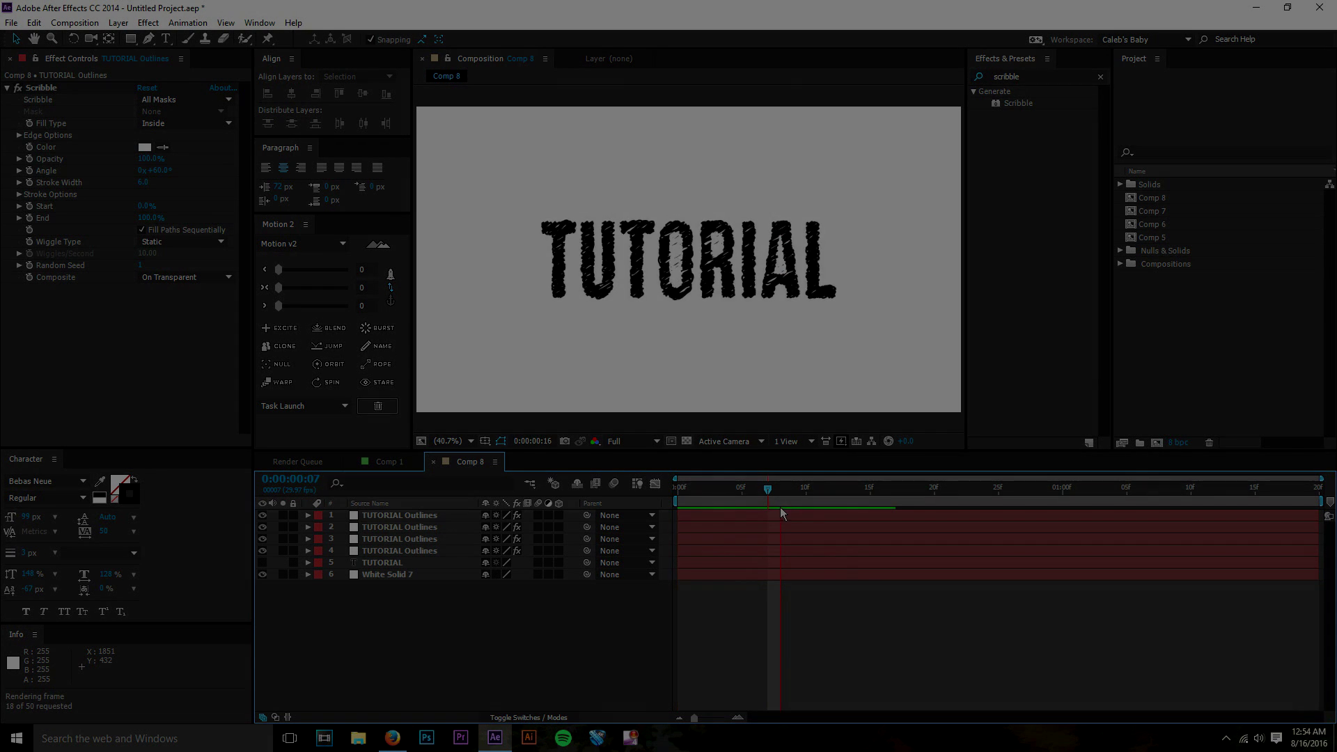